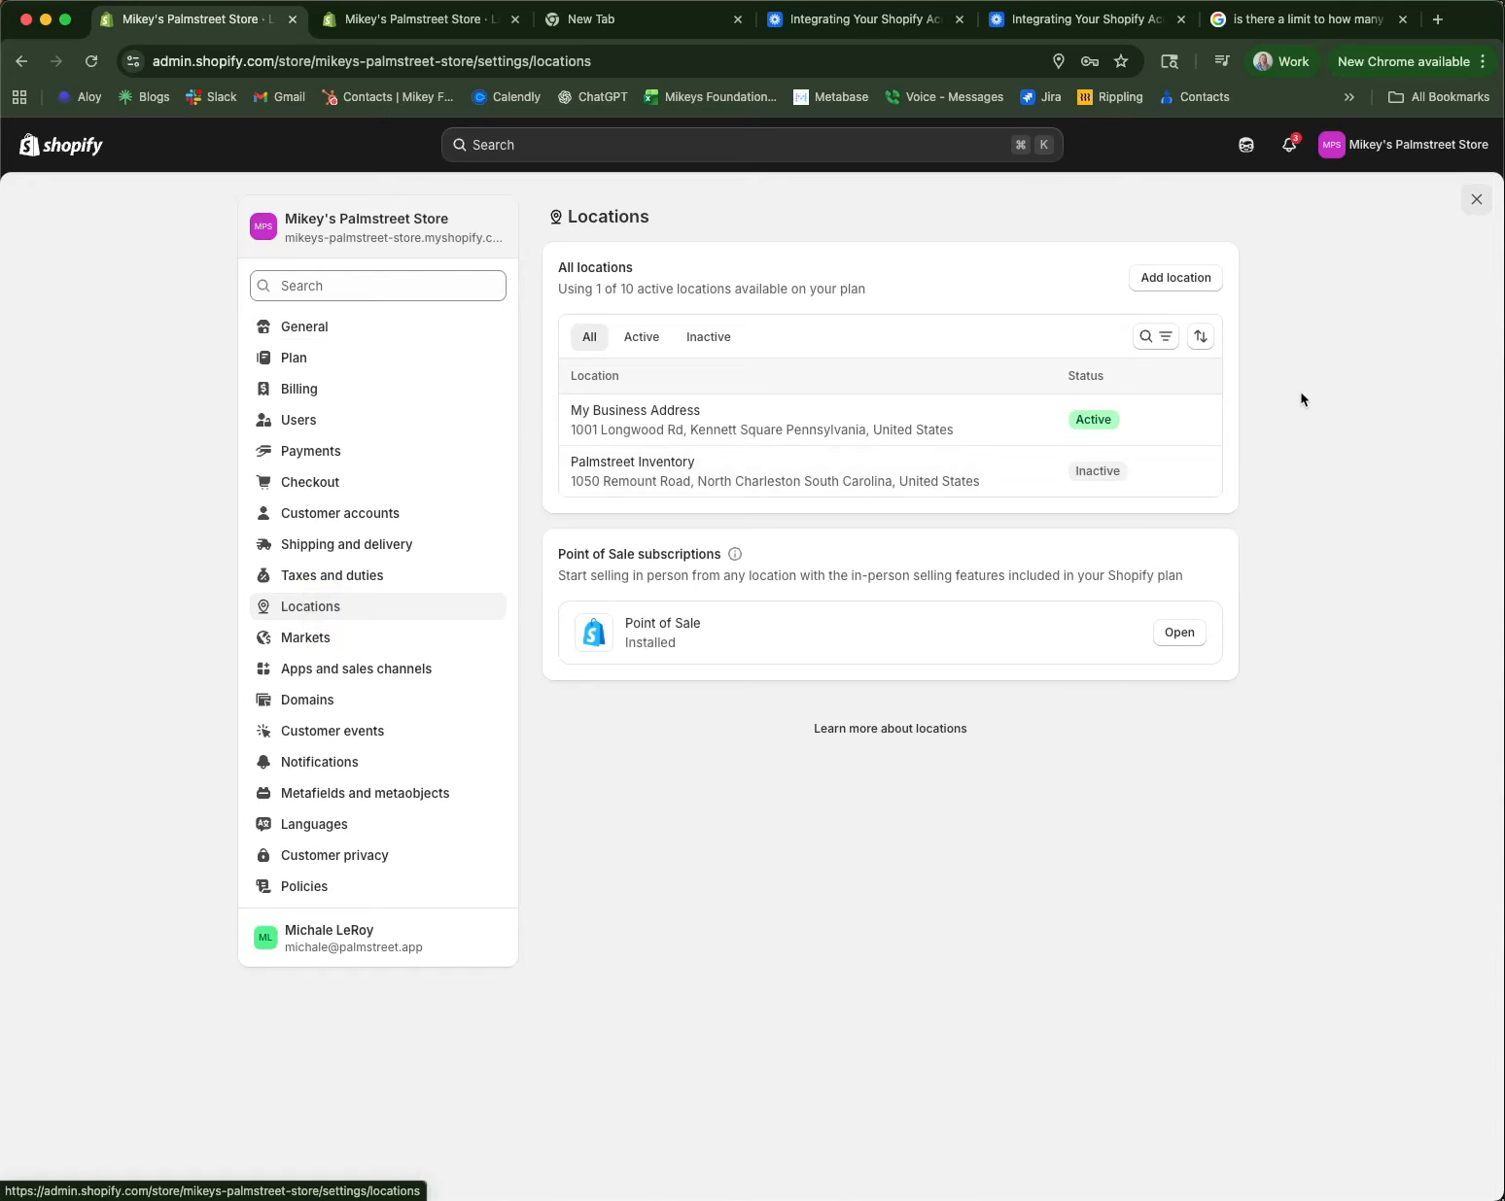
# Step: Add a new store location and name it 'Palmstreet Store'
pyautogui.click(1167, 282)
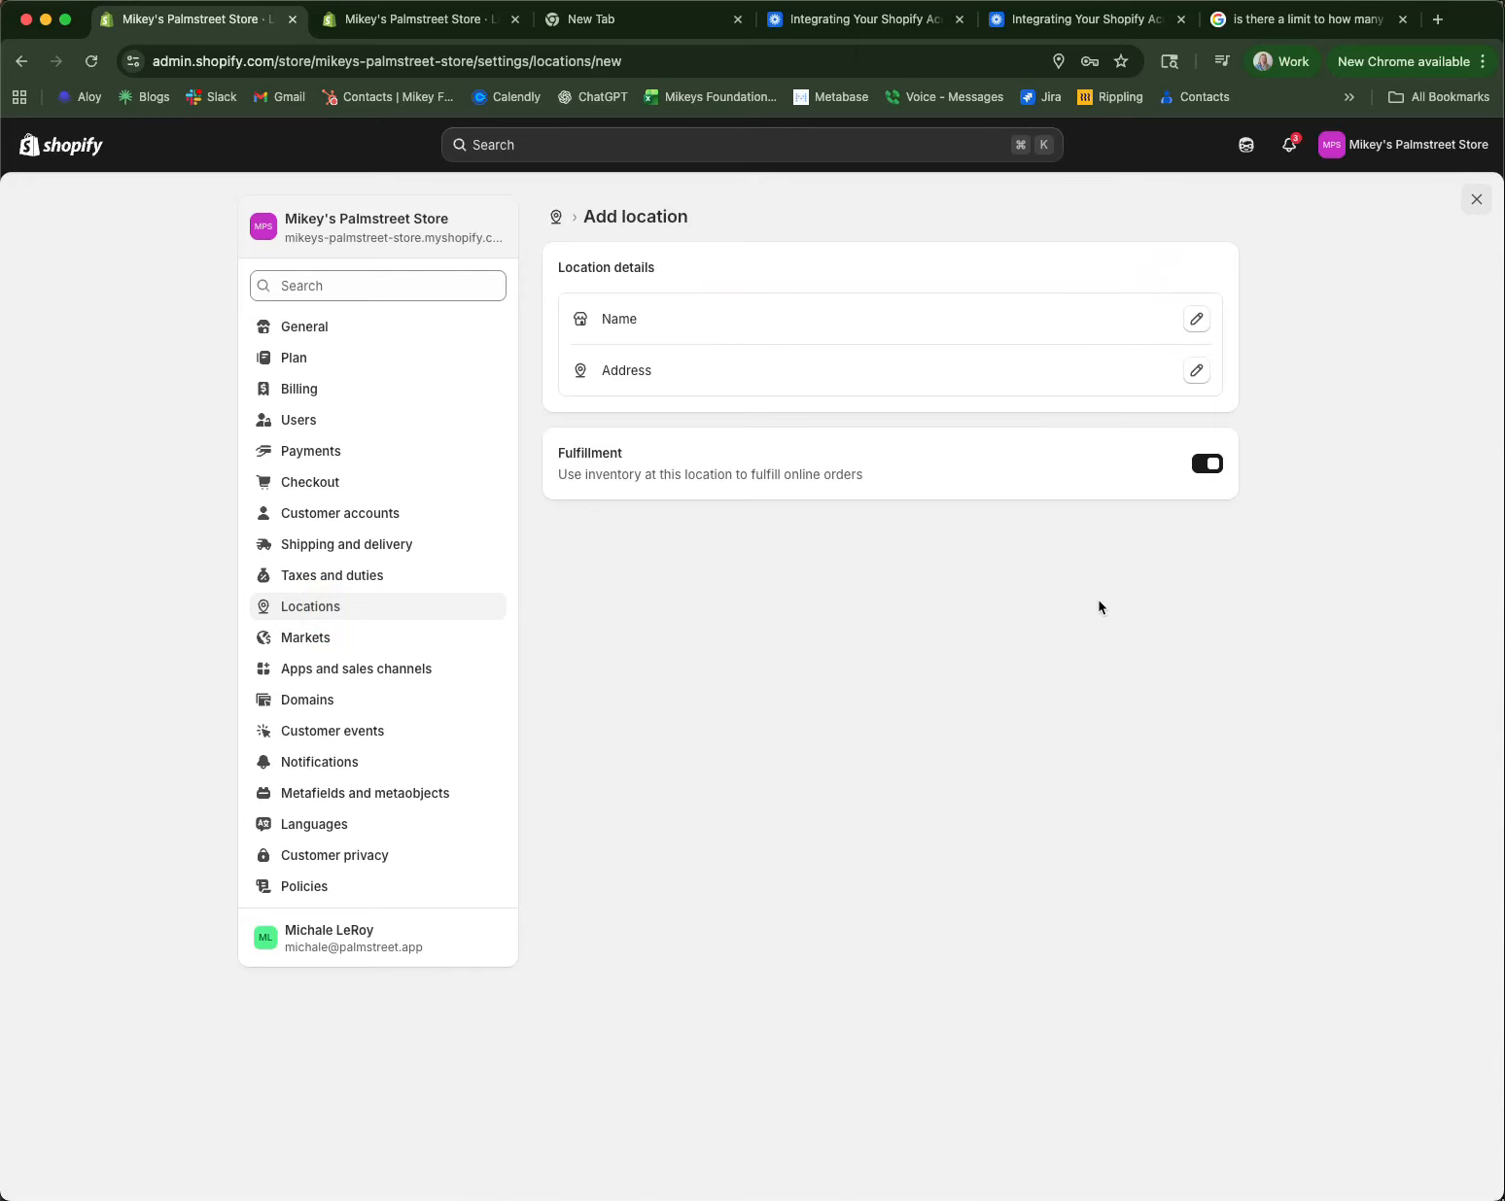
pyautogui.click(886, 323)
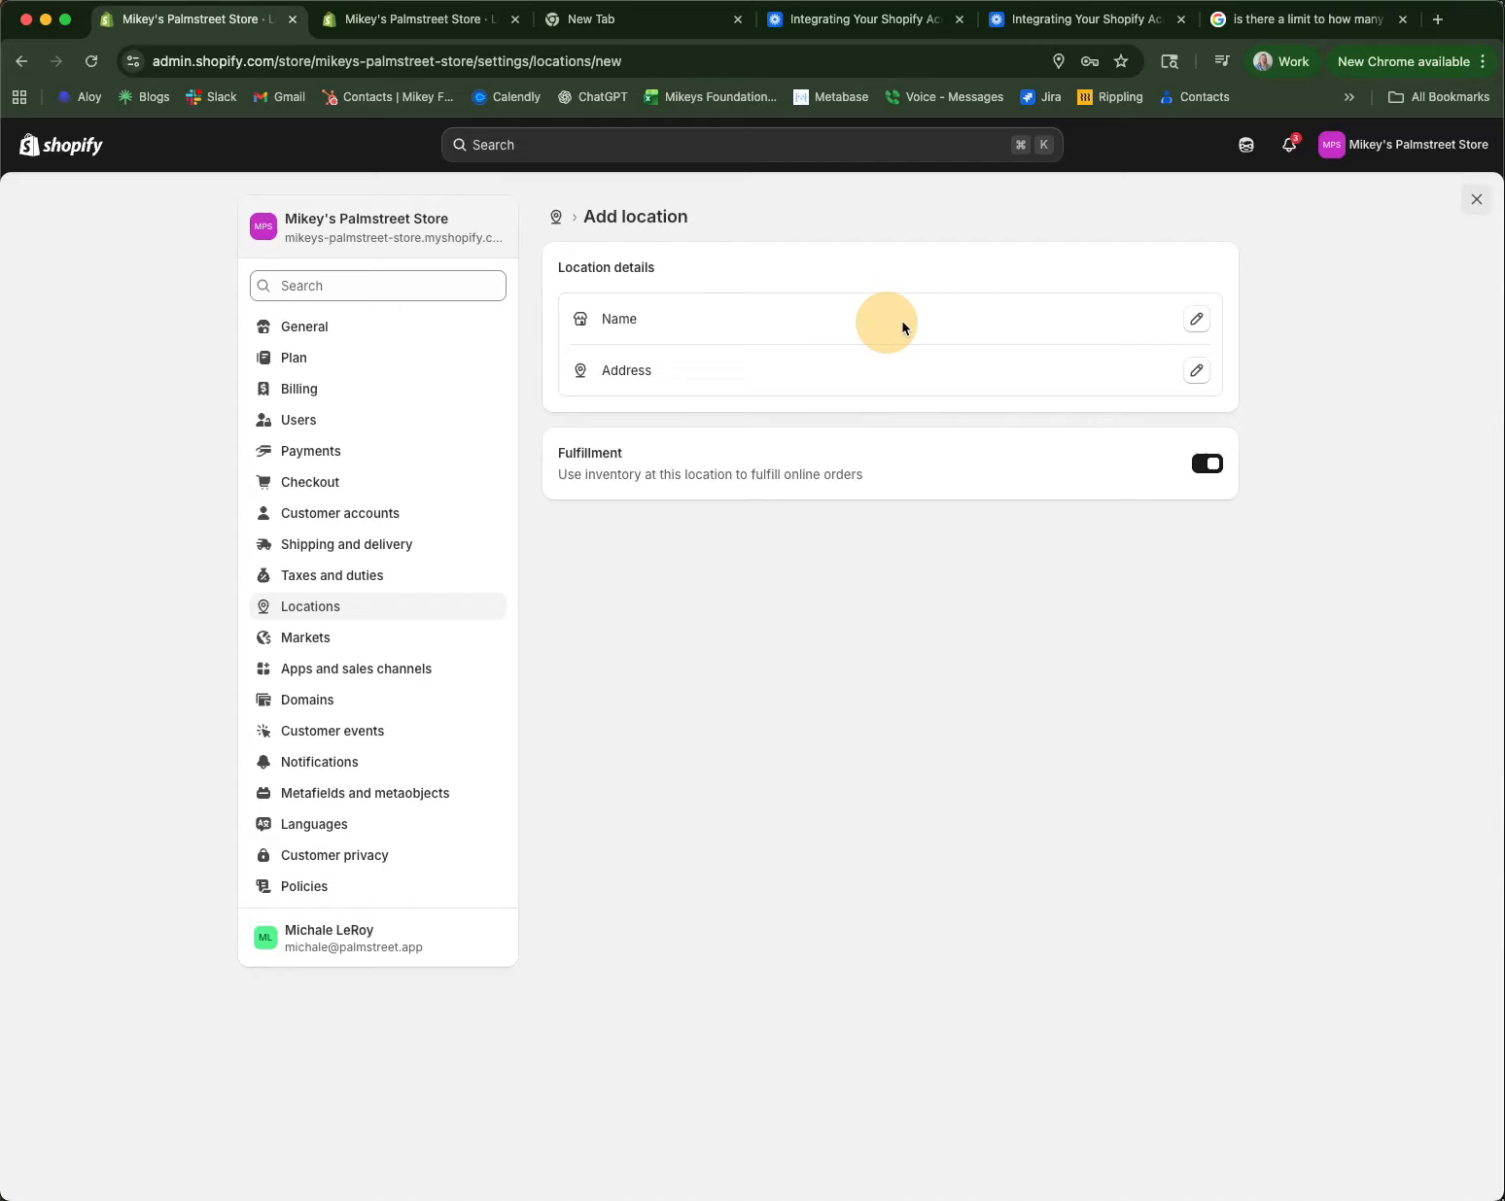
pyautogui.click(1196, 323)
pyautogui.write('Palmstreet Store')
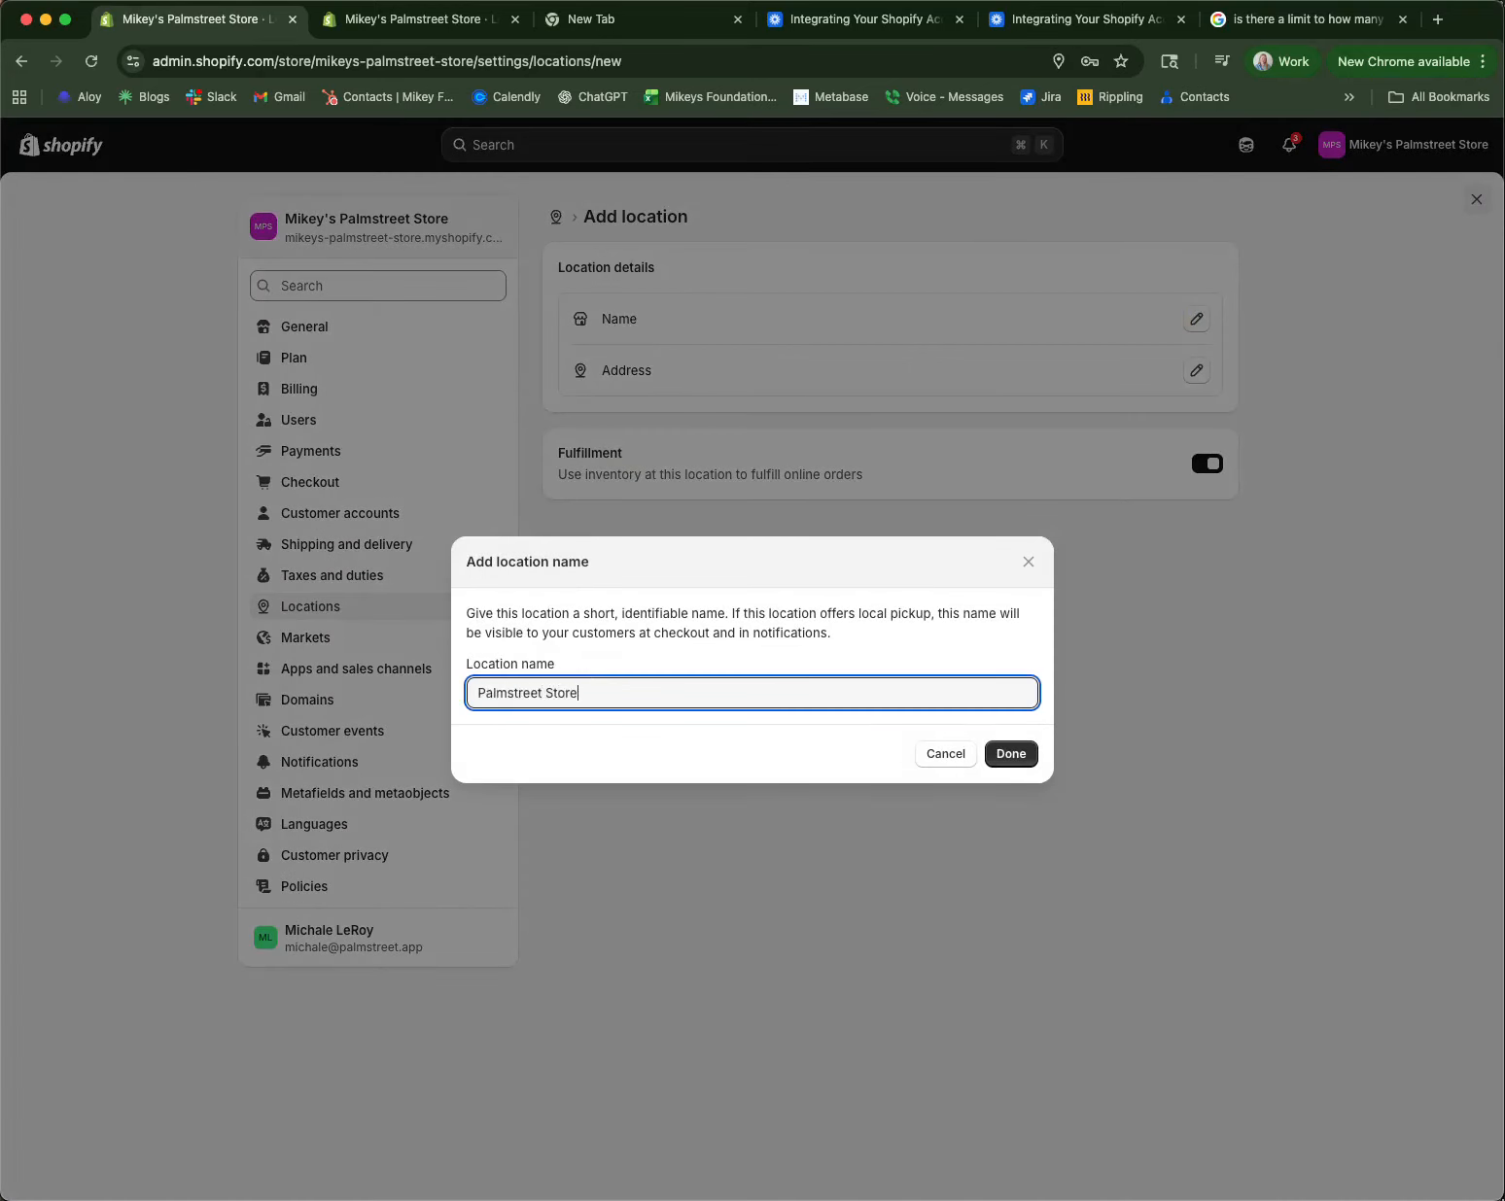
pyautogui.press('Return')
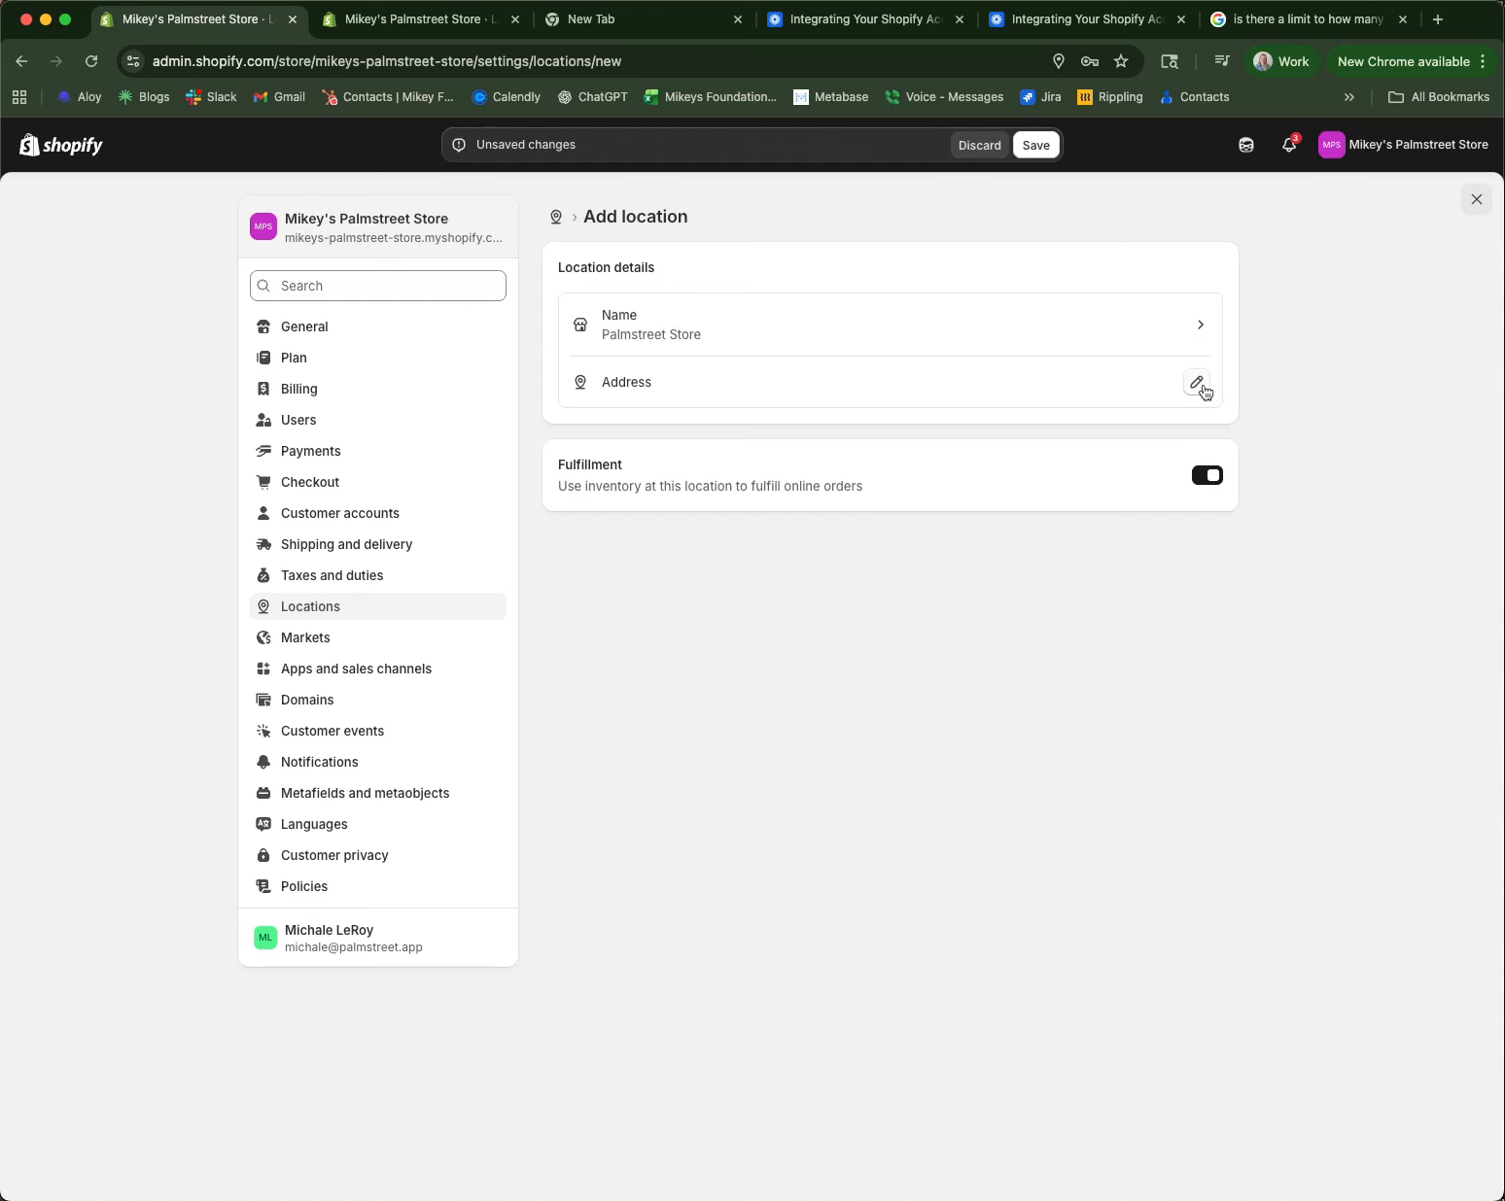
pyautogui.click(1200, 385)
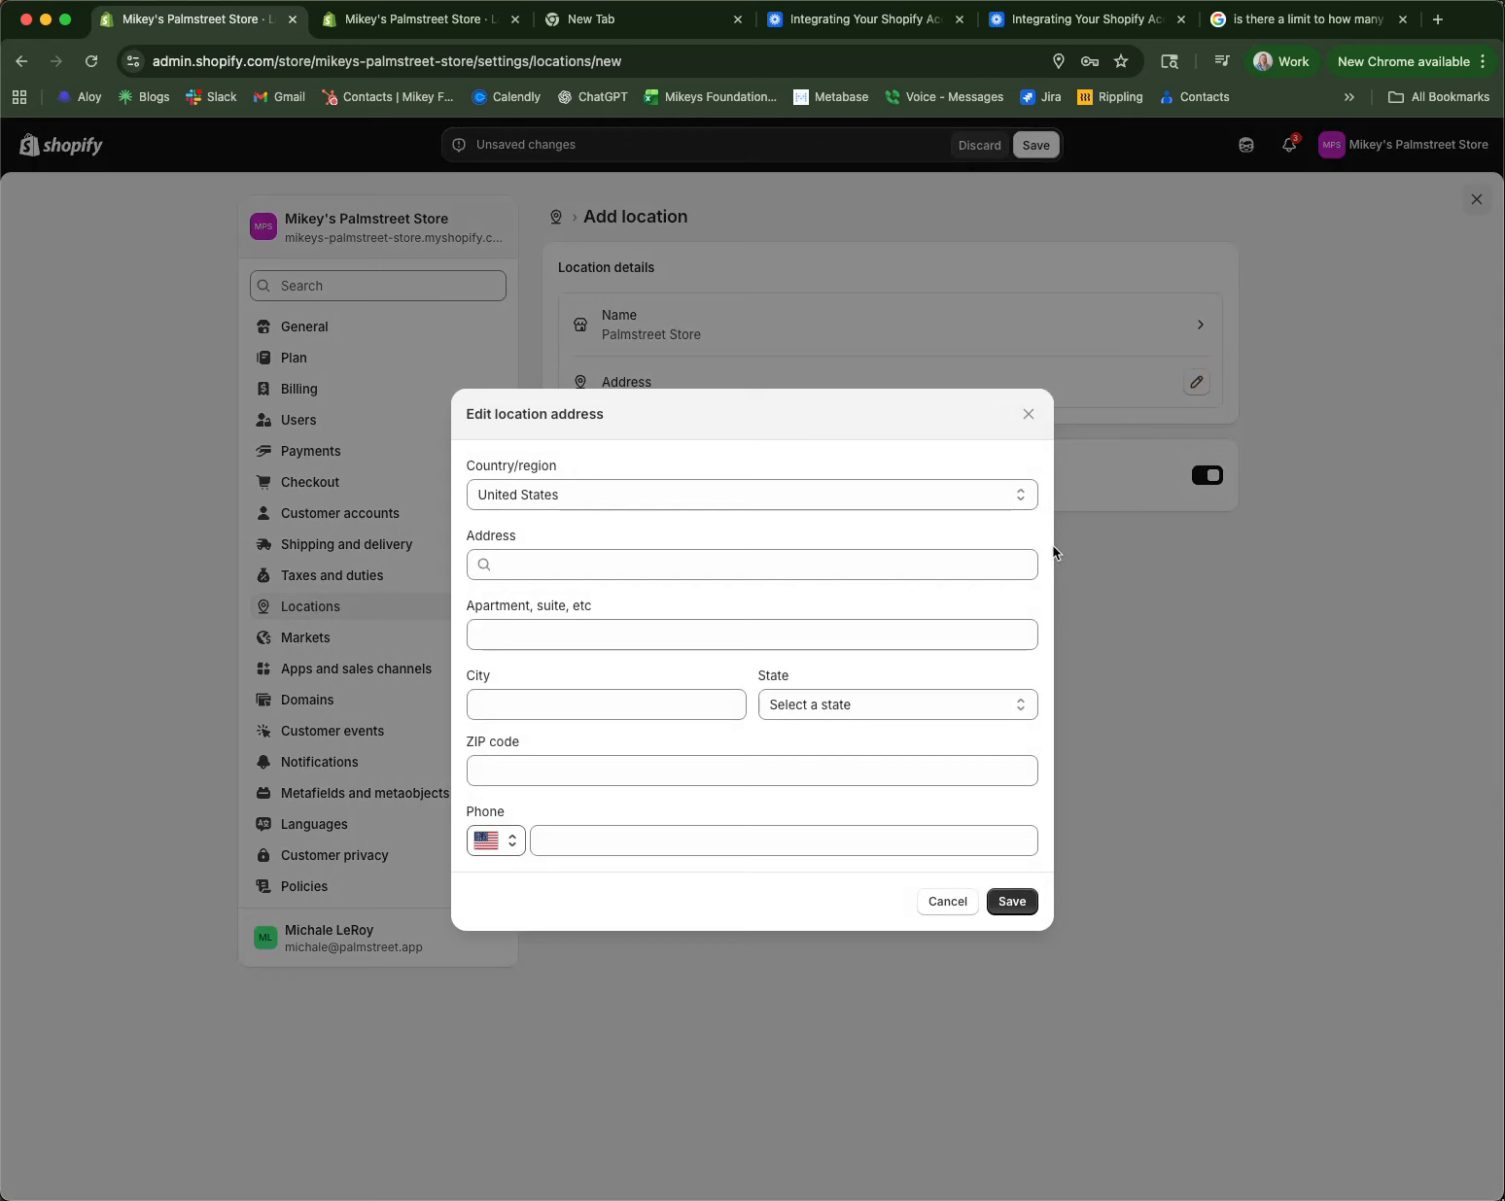
pyautogui.click(539, 554)
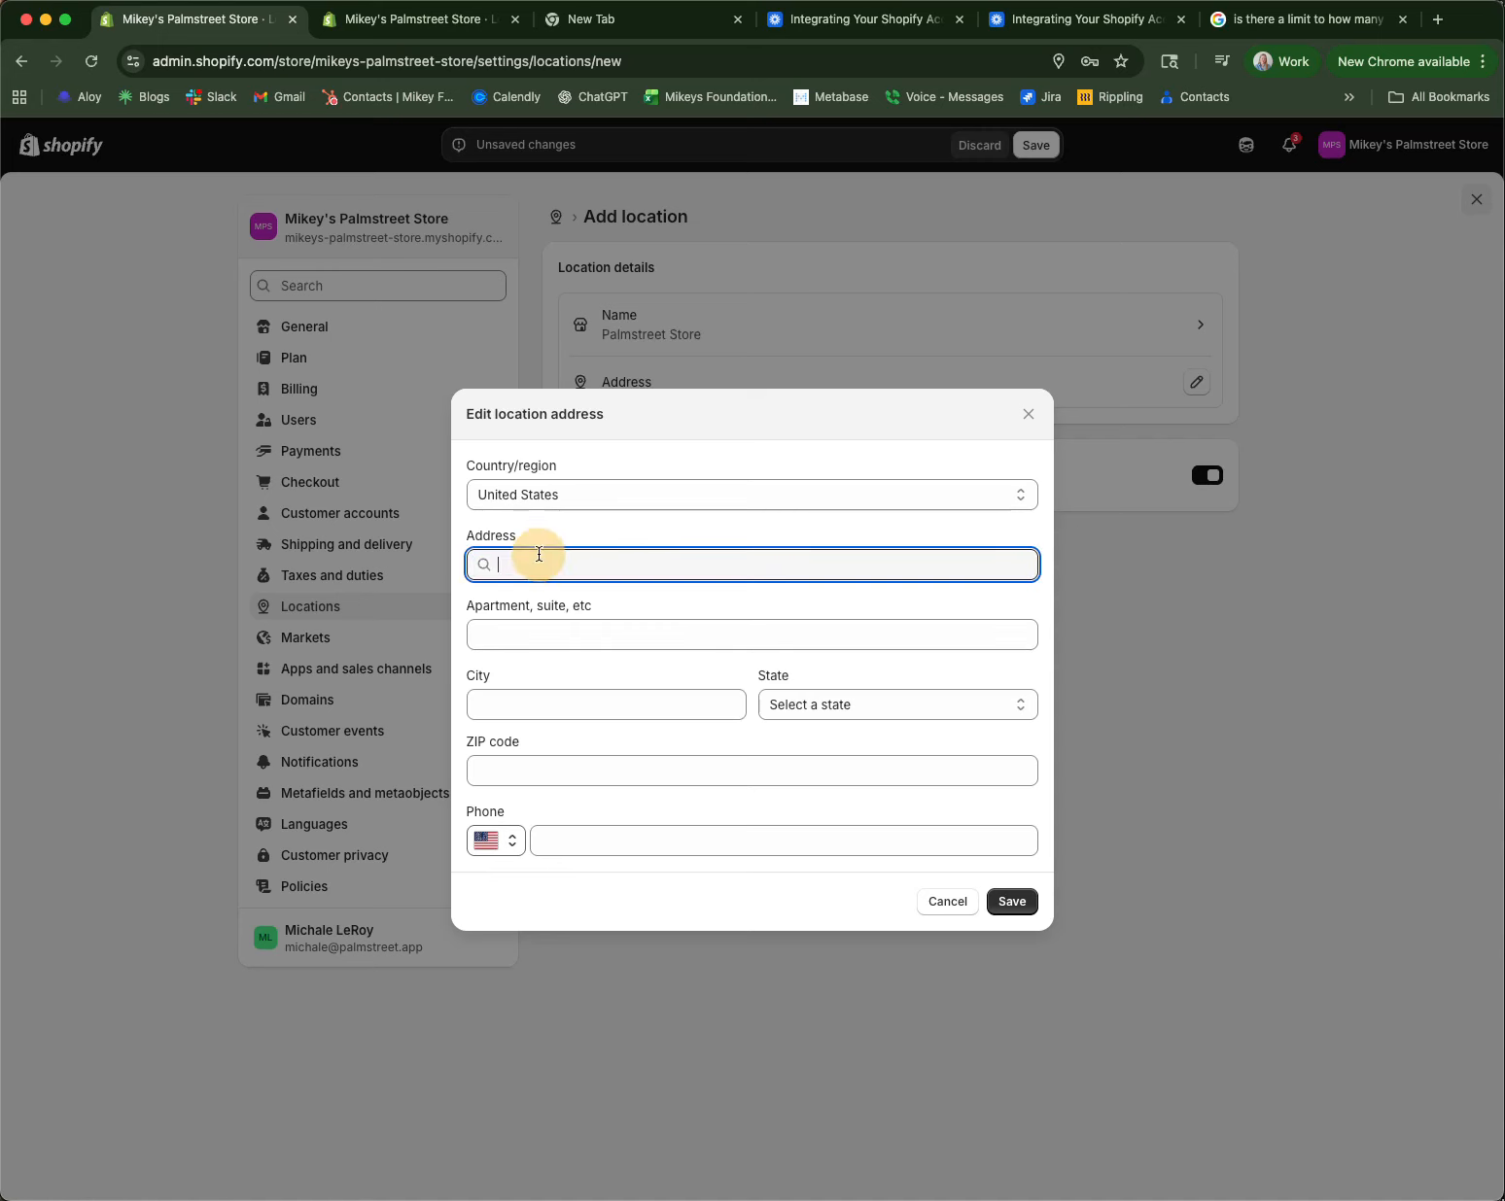
pyautogui.write('100')
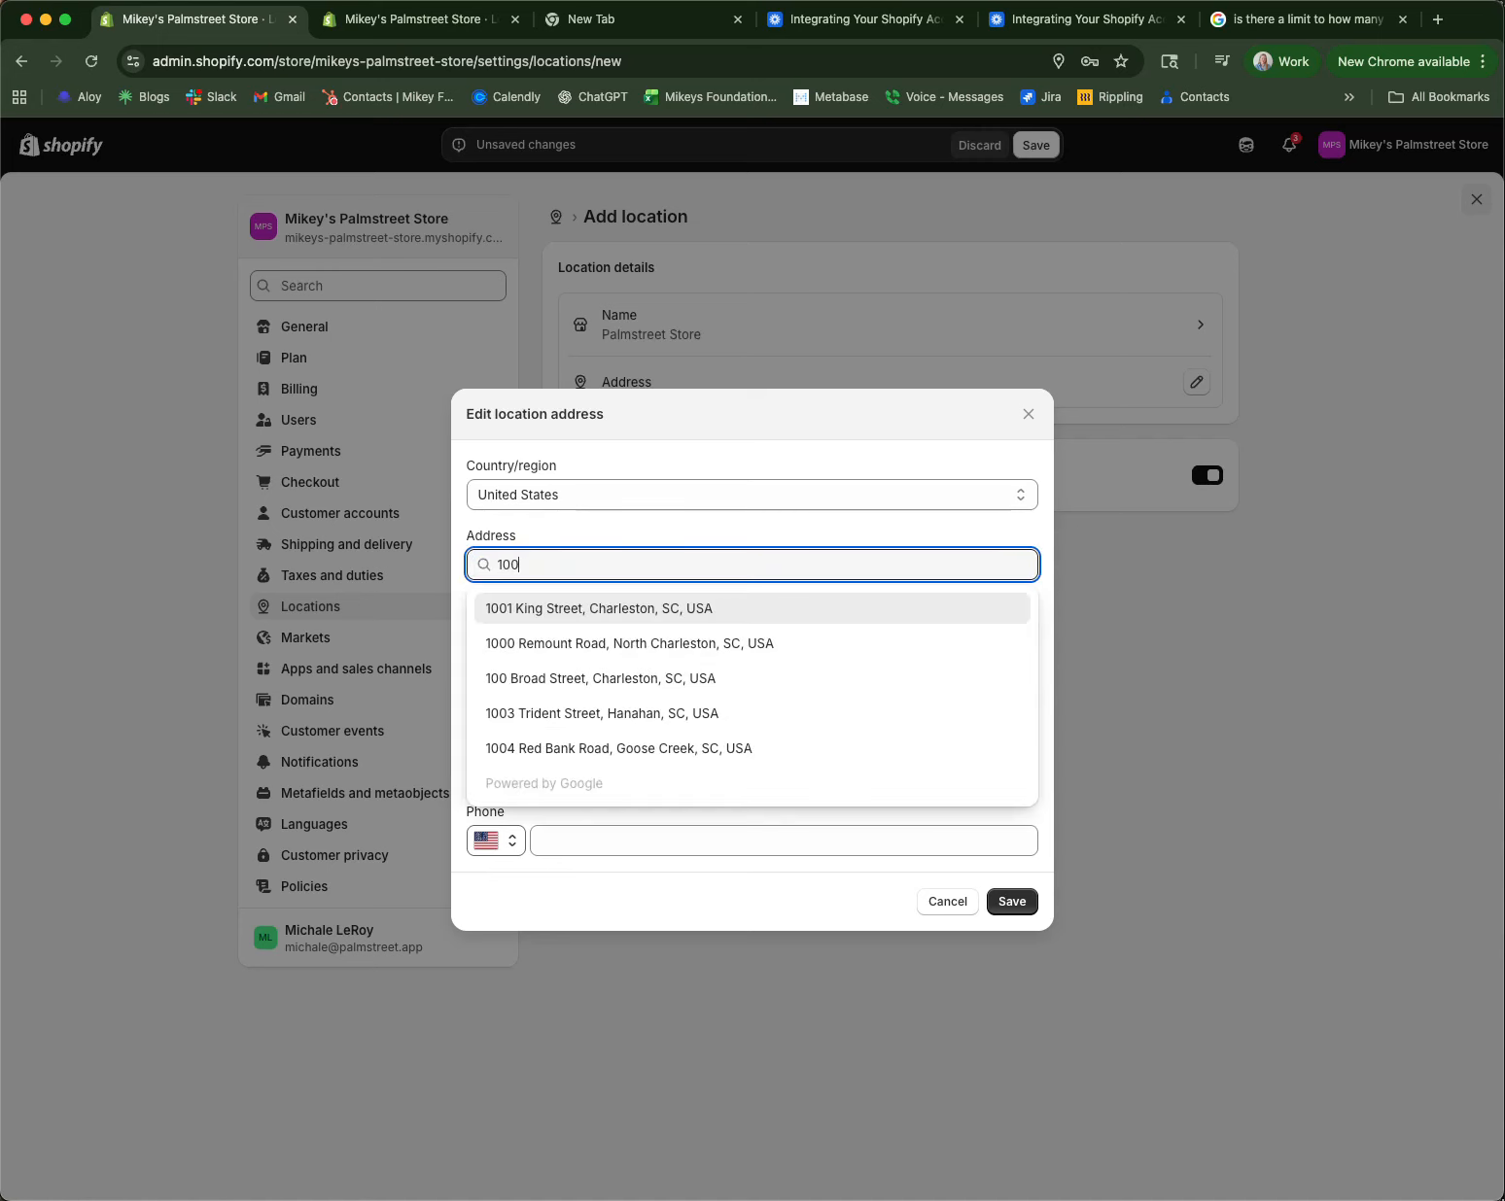
pyautogui.click(554, 608)
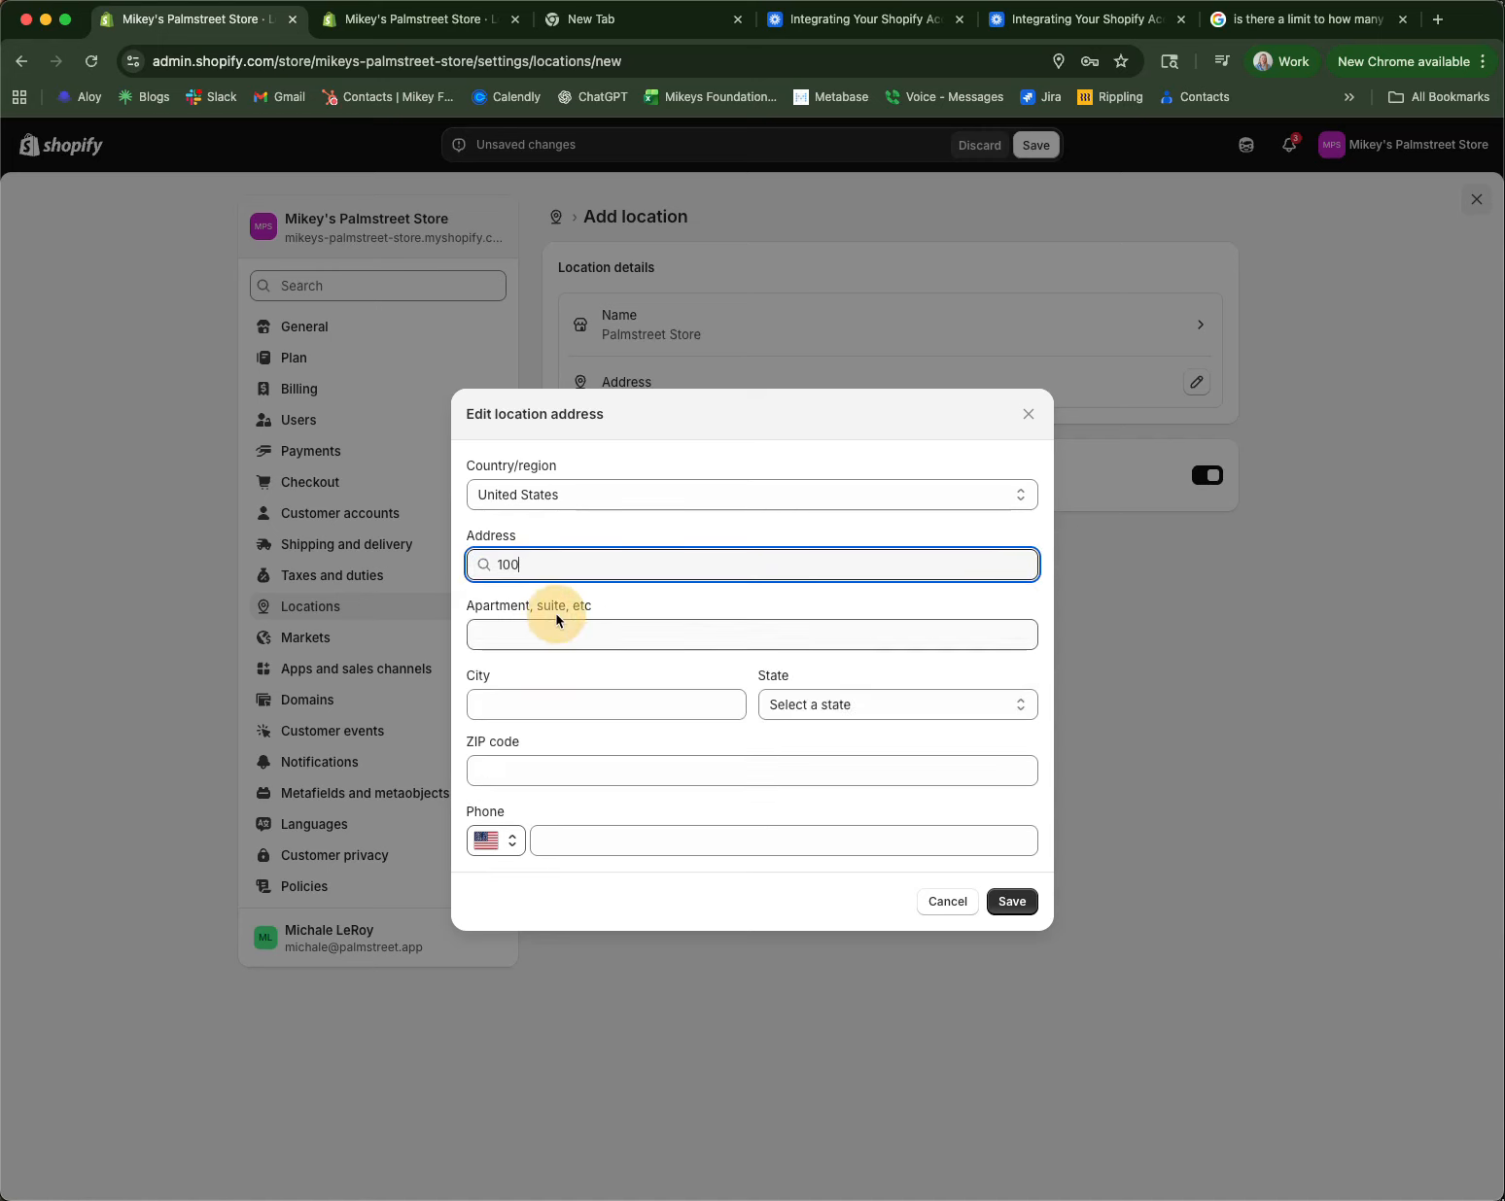
pyautogui.click(1003, 906)
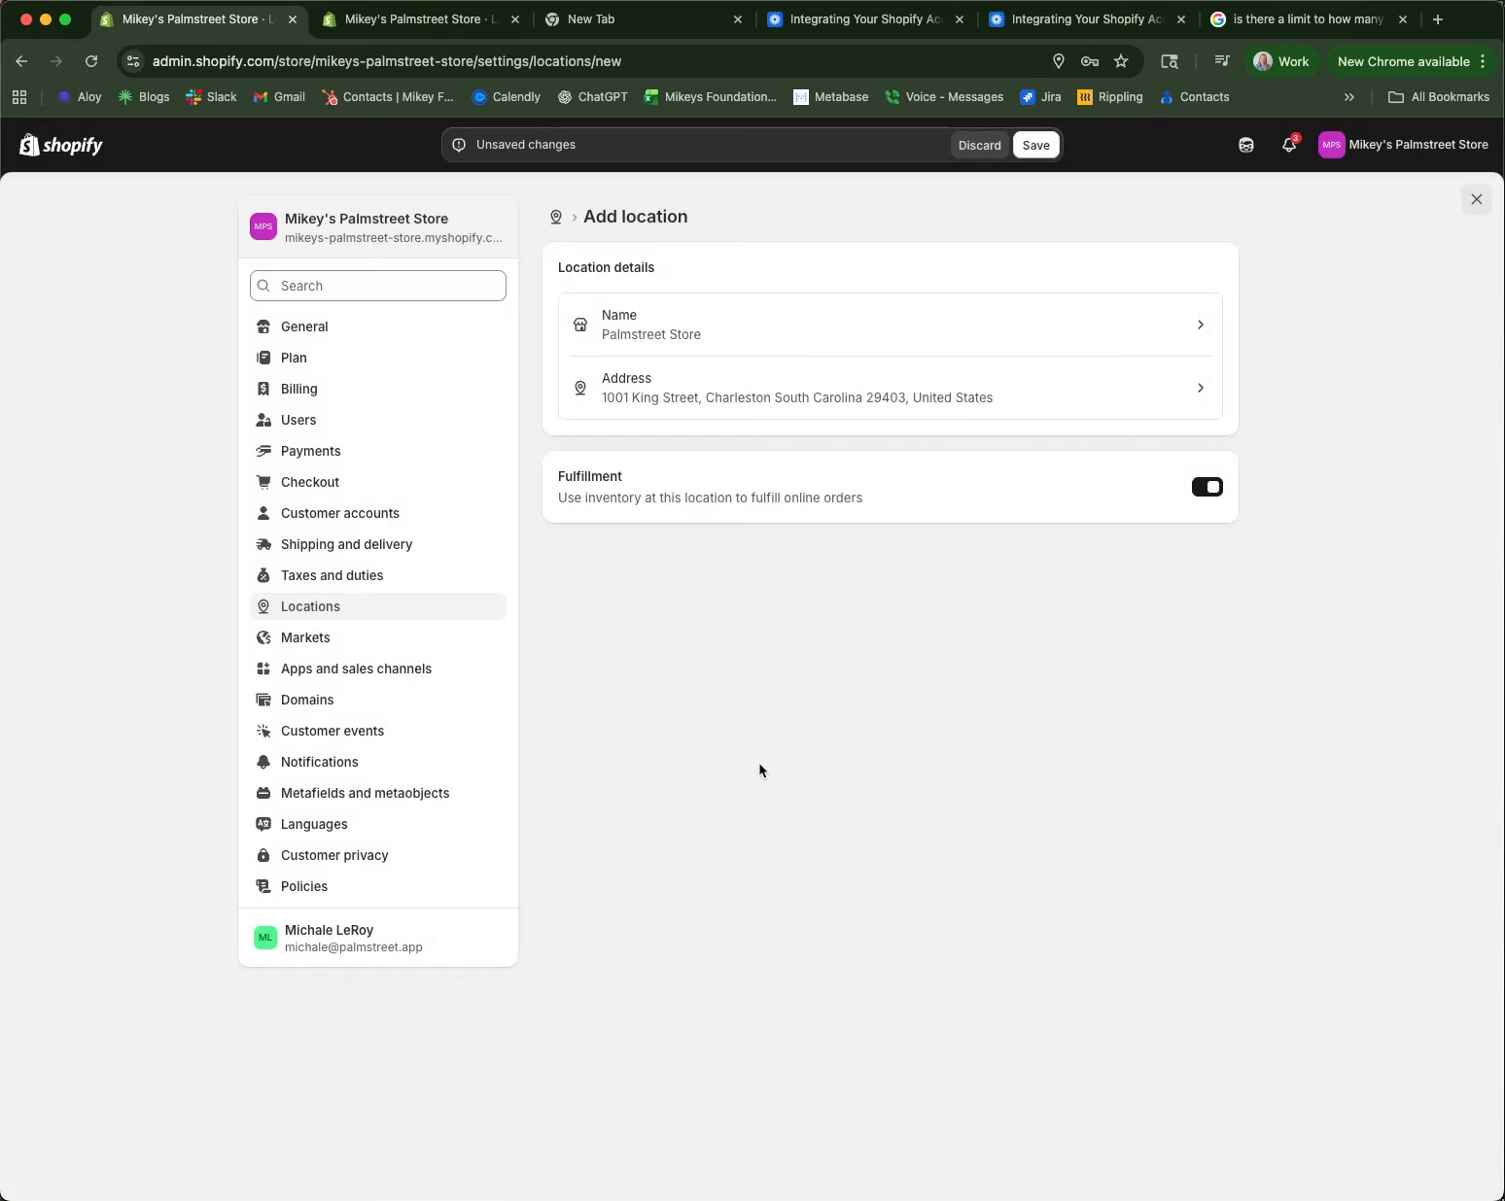
pyautogui.click(1036, 145)
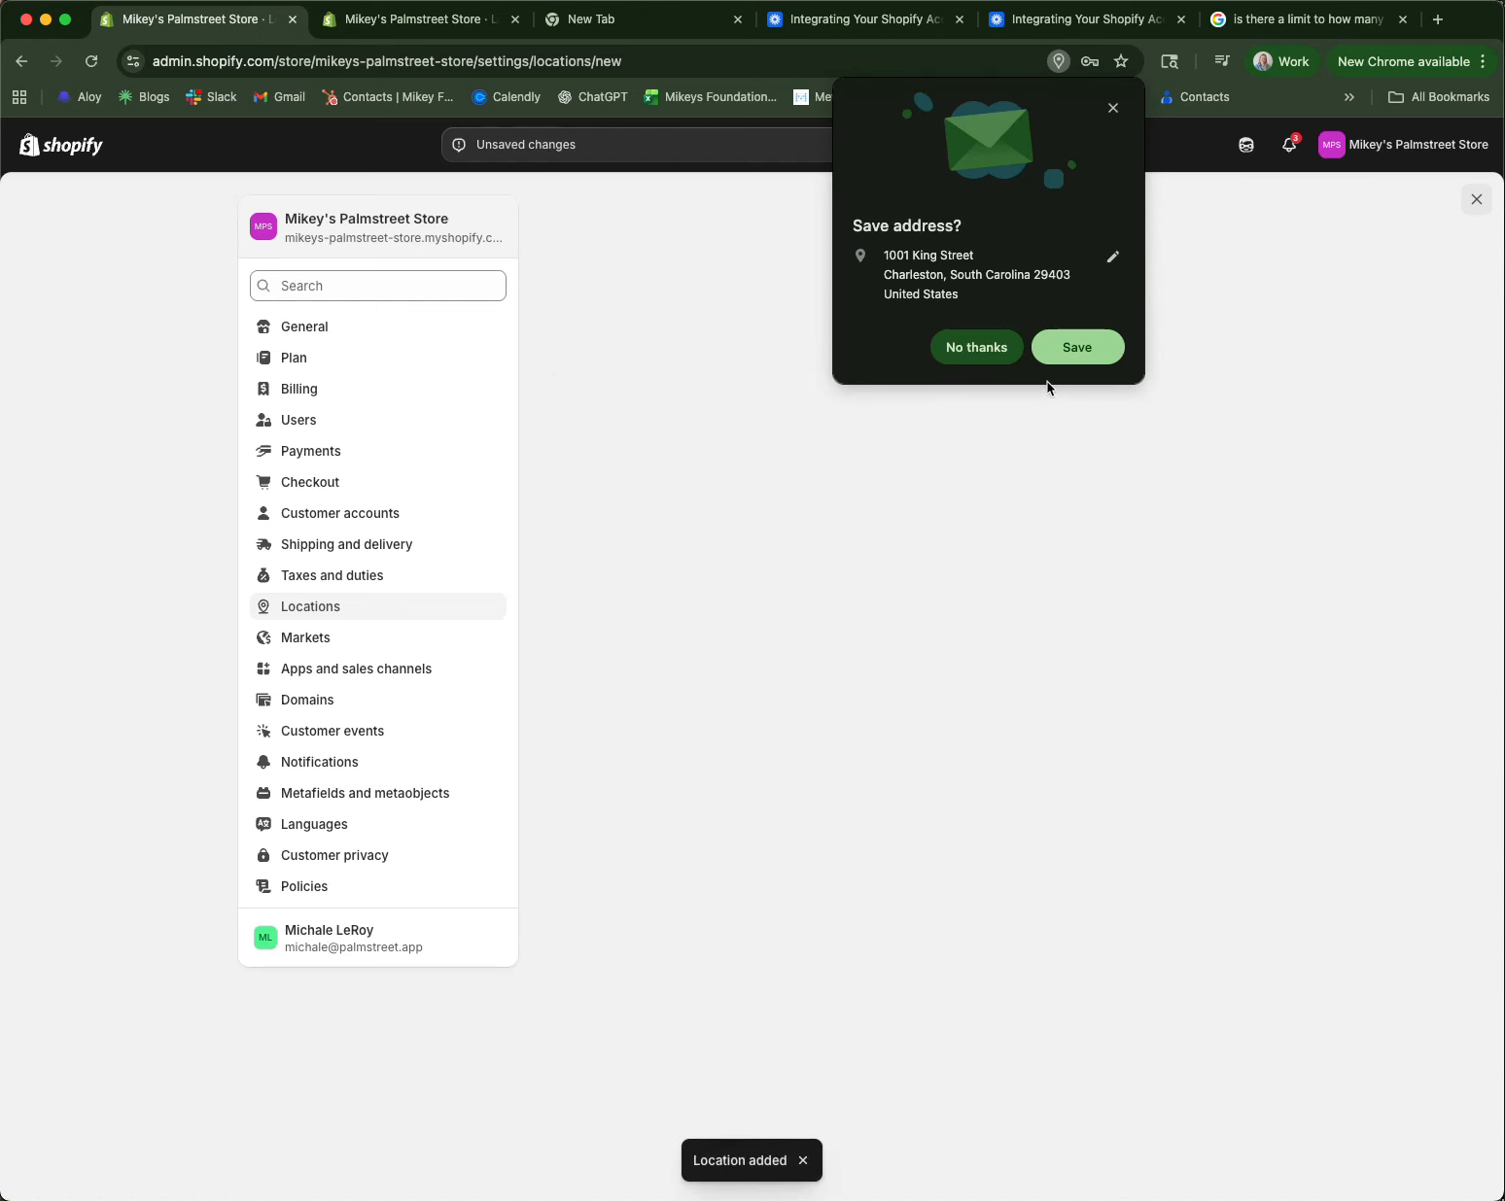
pyautogui.click(1113, 108)
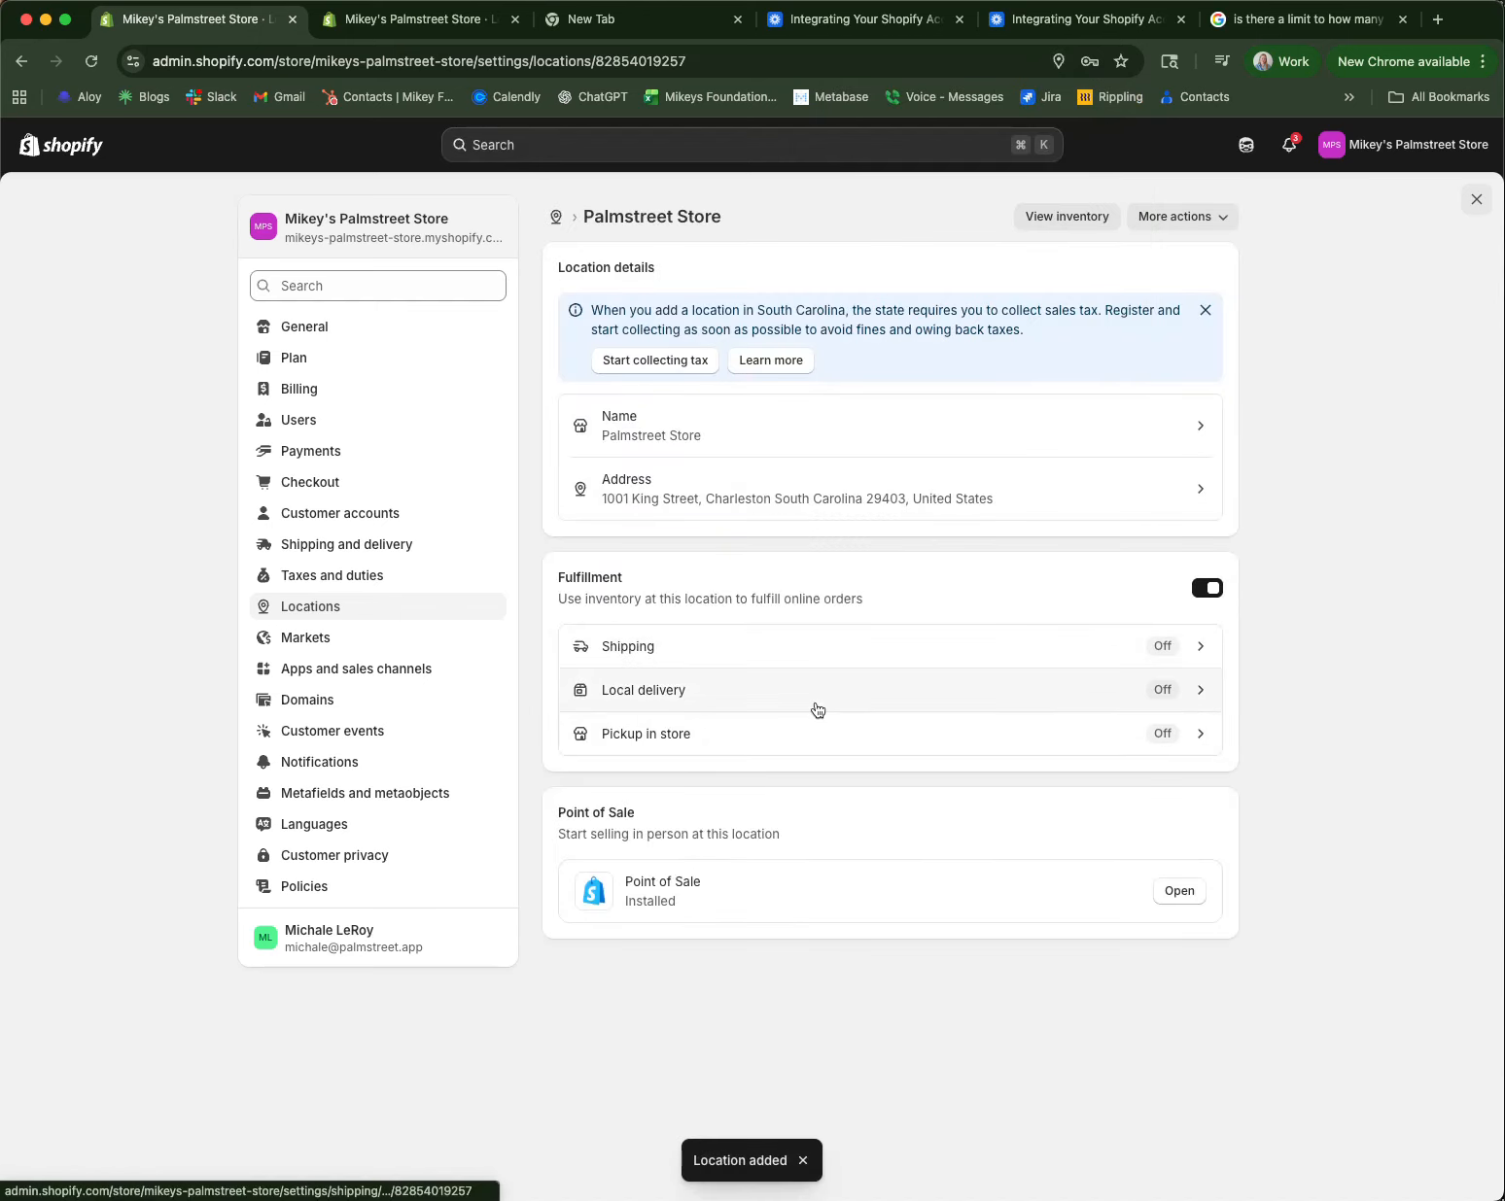
# Step: Go to the Products > Inventory page and select both listed products
pyautogui.click(79, 153)
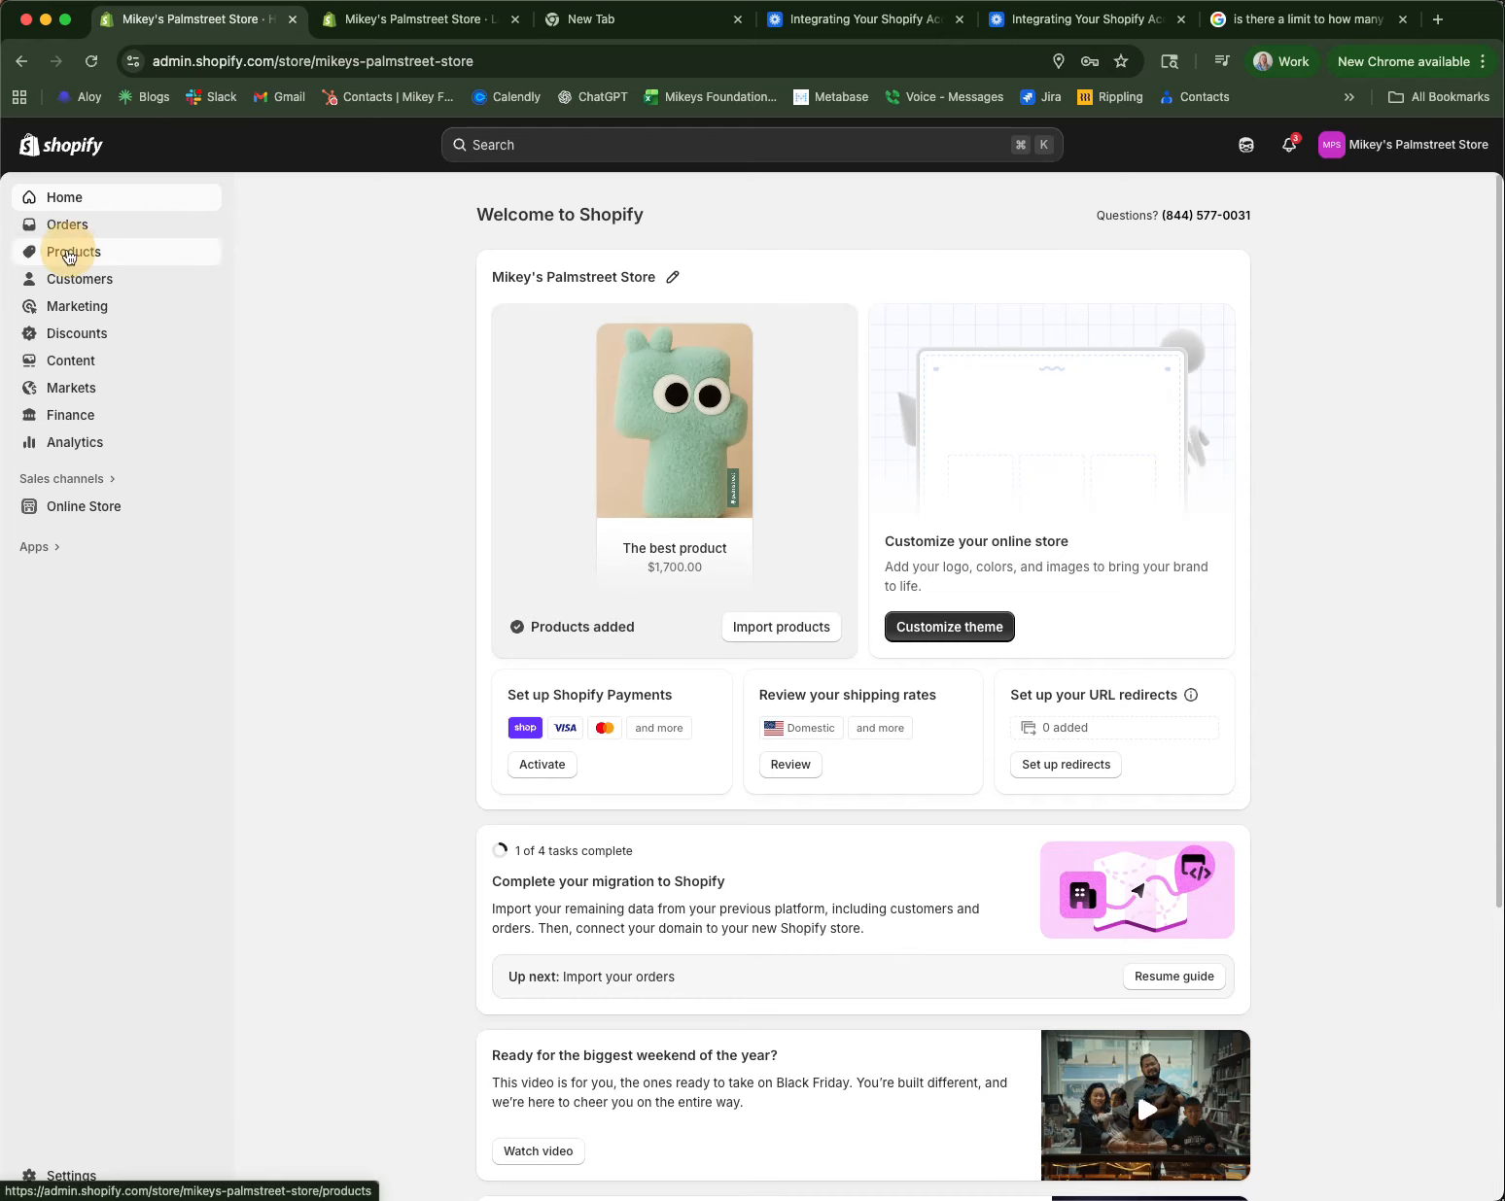
pyautogui.click(68, 253)
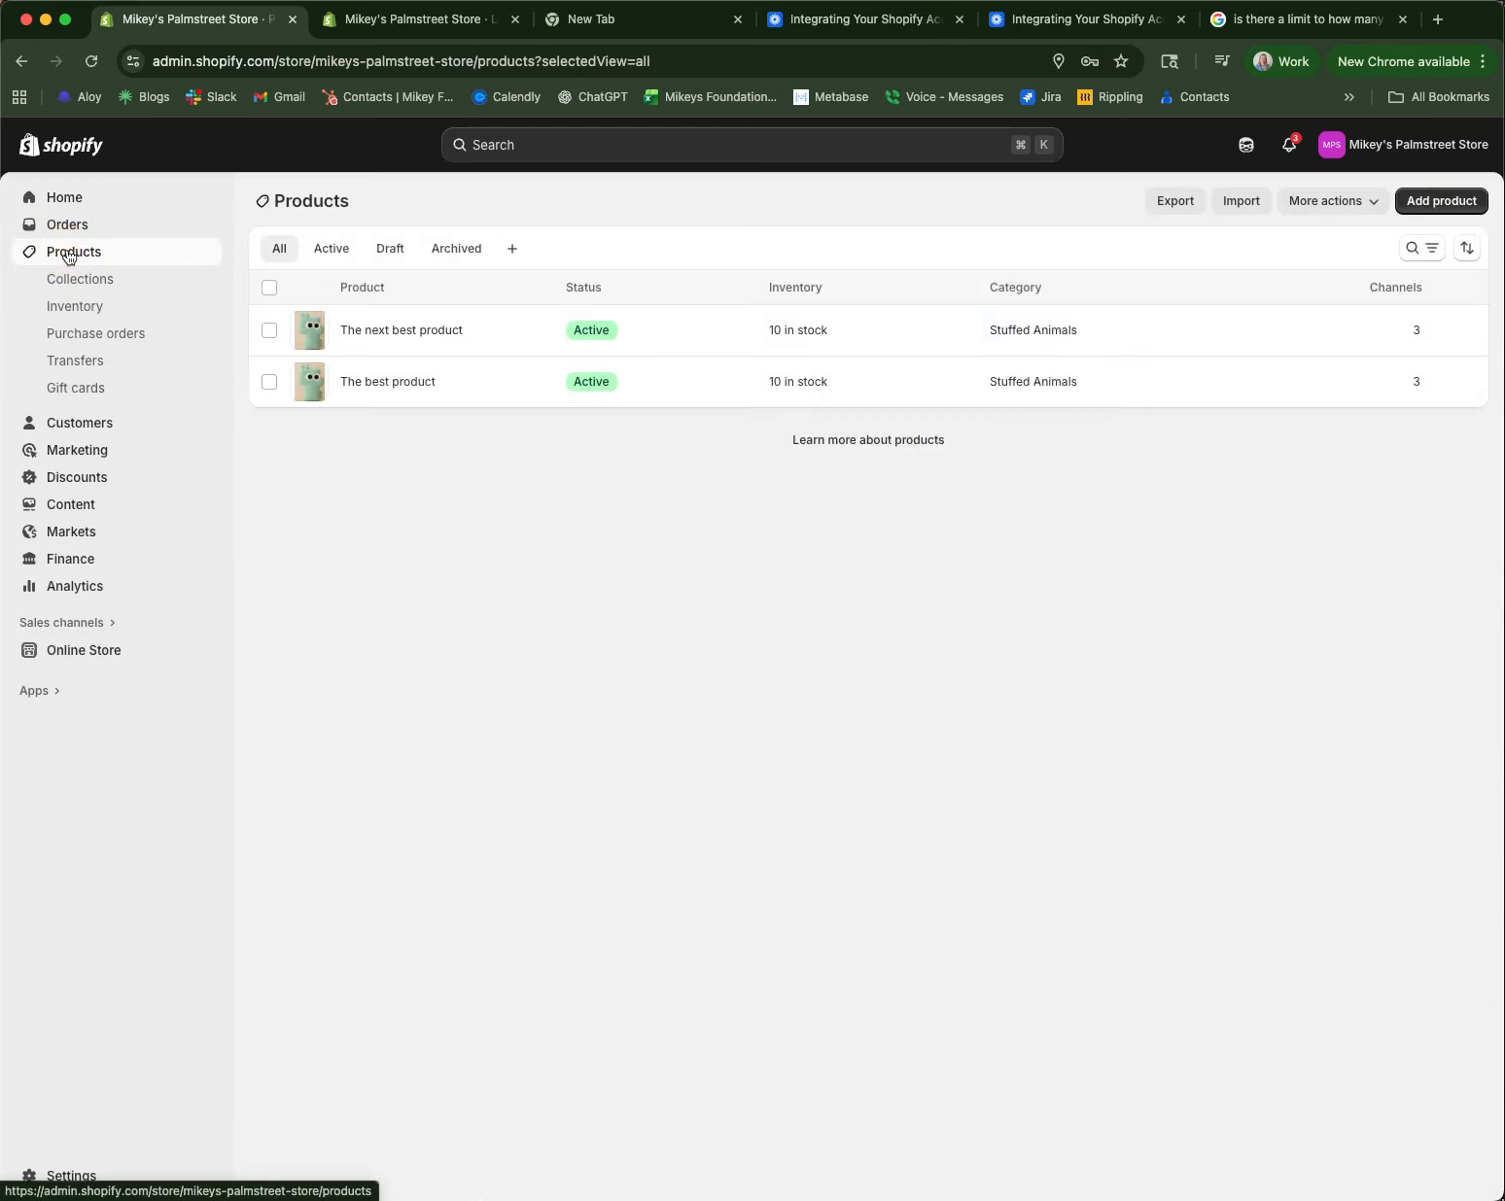
pyautogui.click(72, 307)
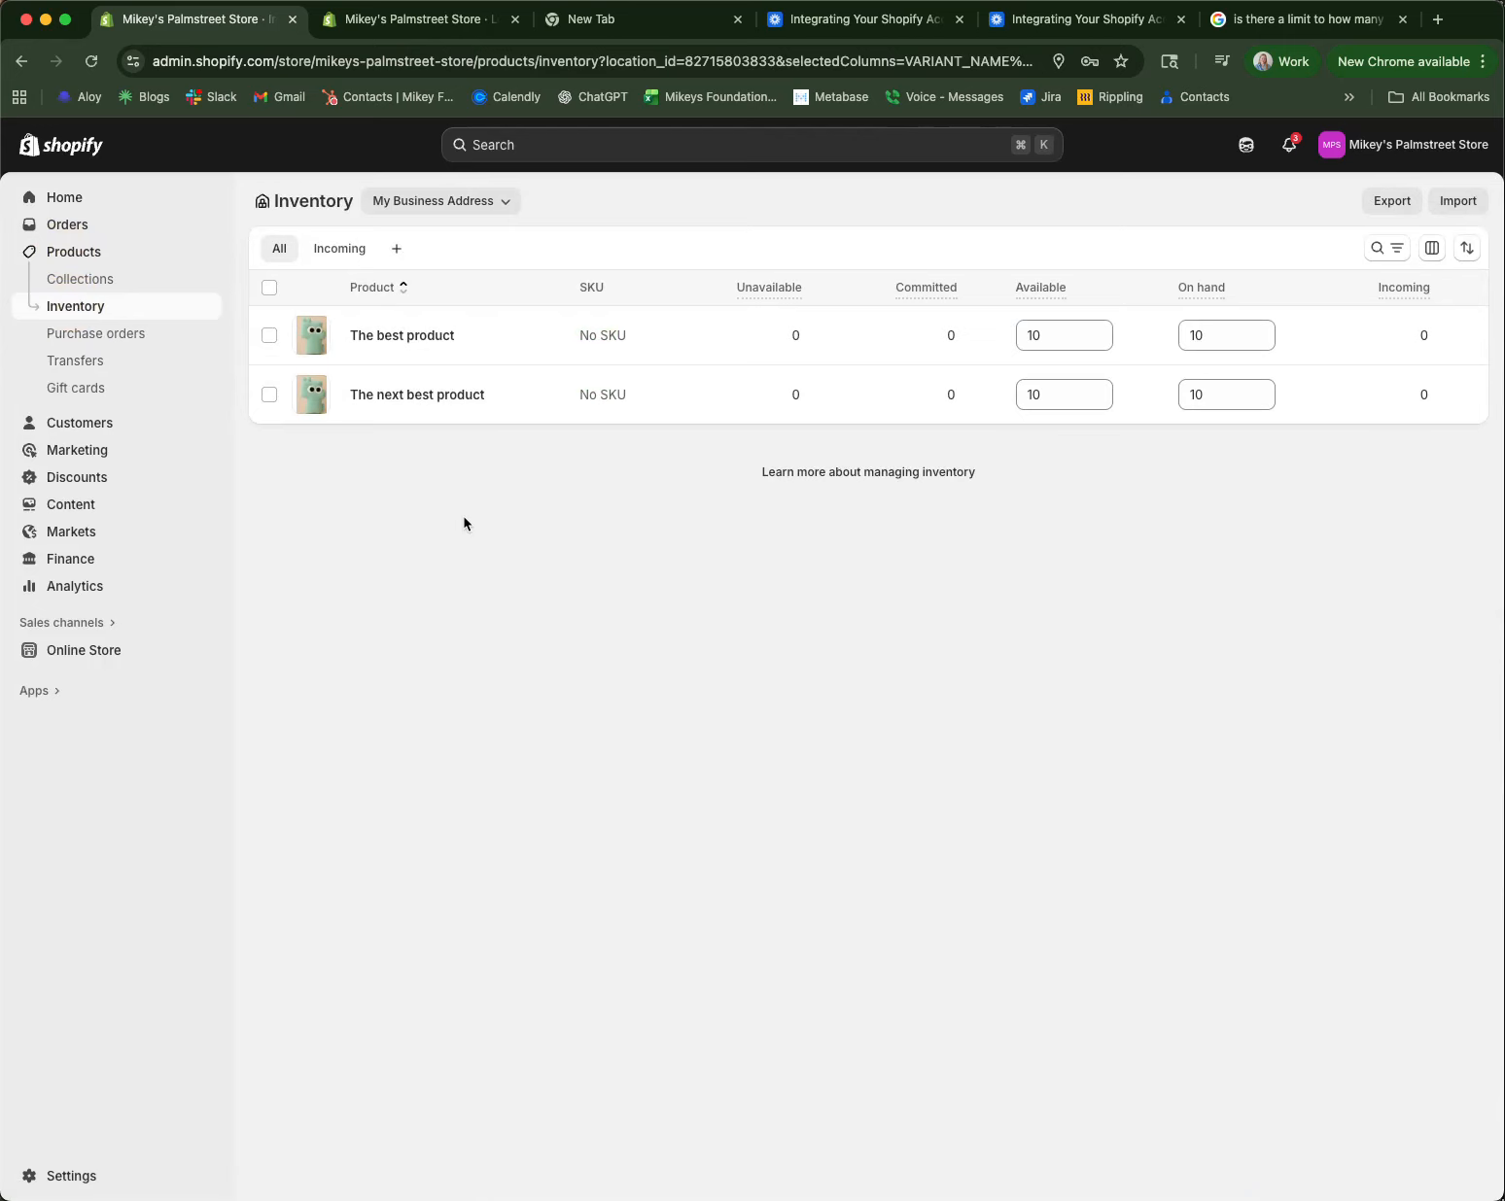
pyautogui.click(269, 288)
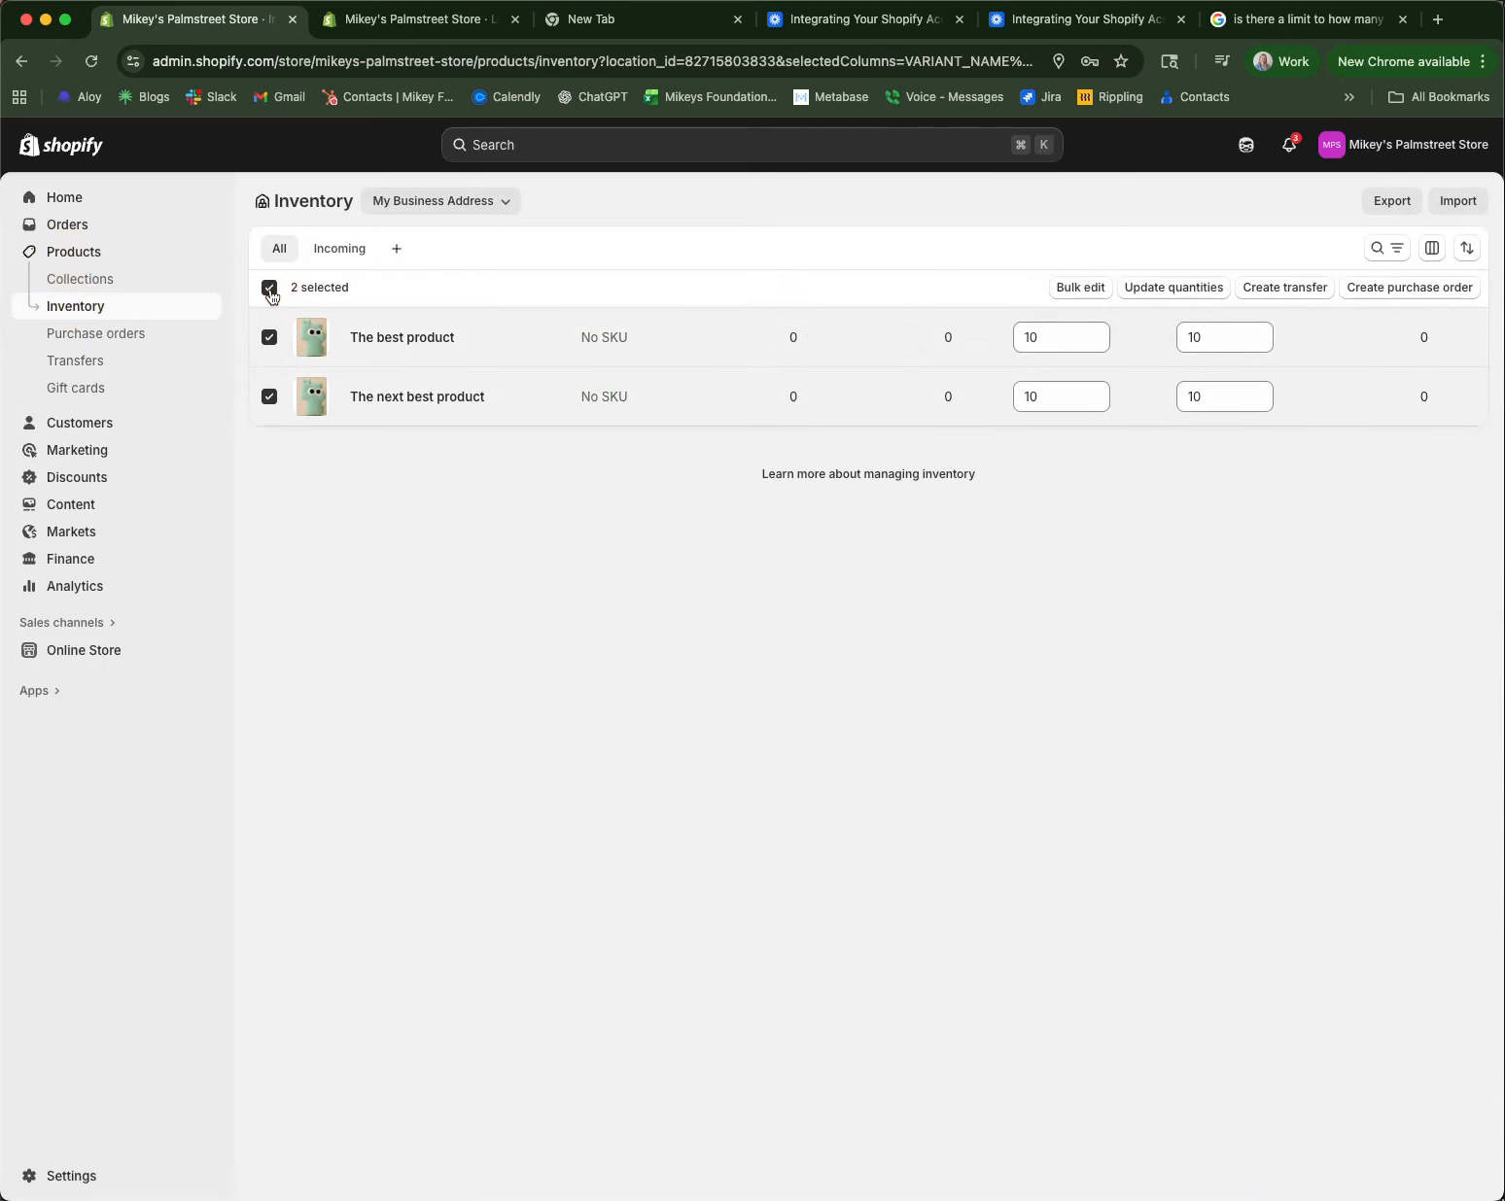
# Step: Create and save a transfer of the selected products from My Business Address to Palmstreet Store
pyautogui.click(1303, 290)
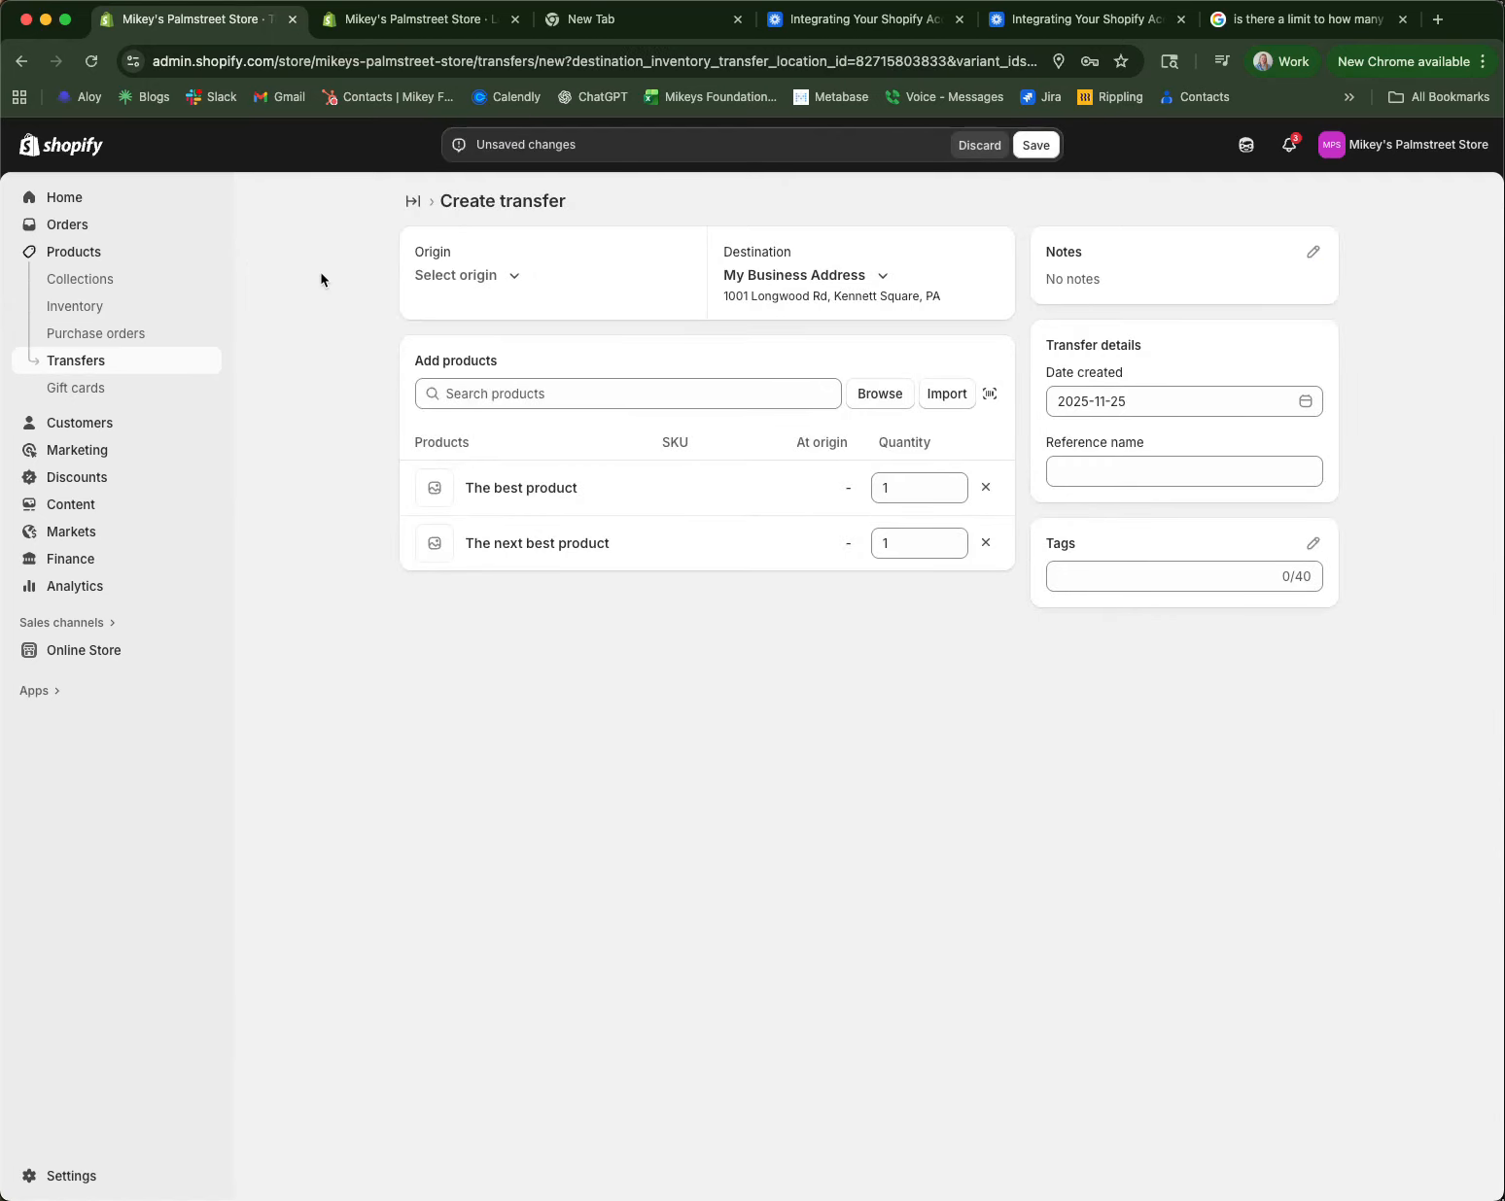
pyautogui.click(505, 281)
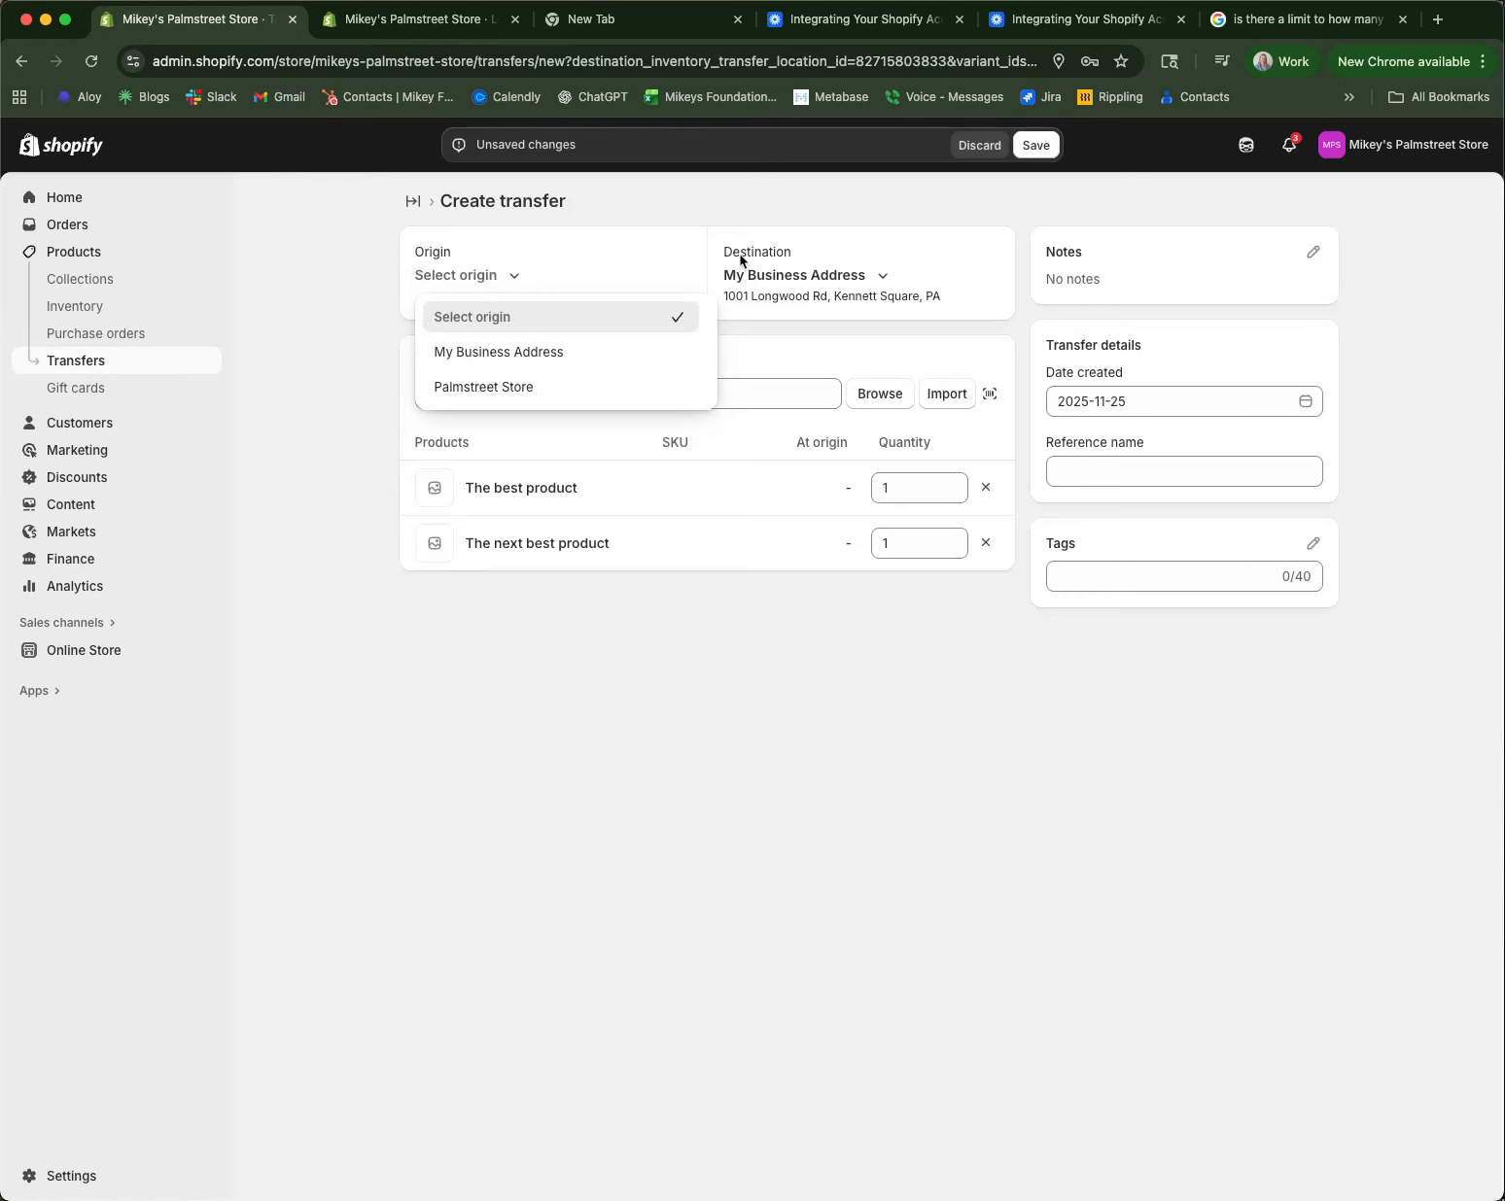
pyautogui.click(481, 356)
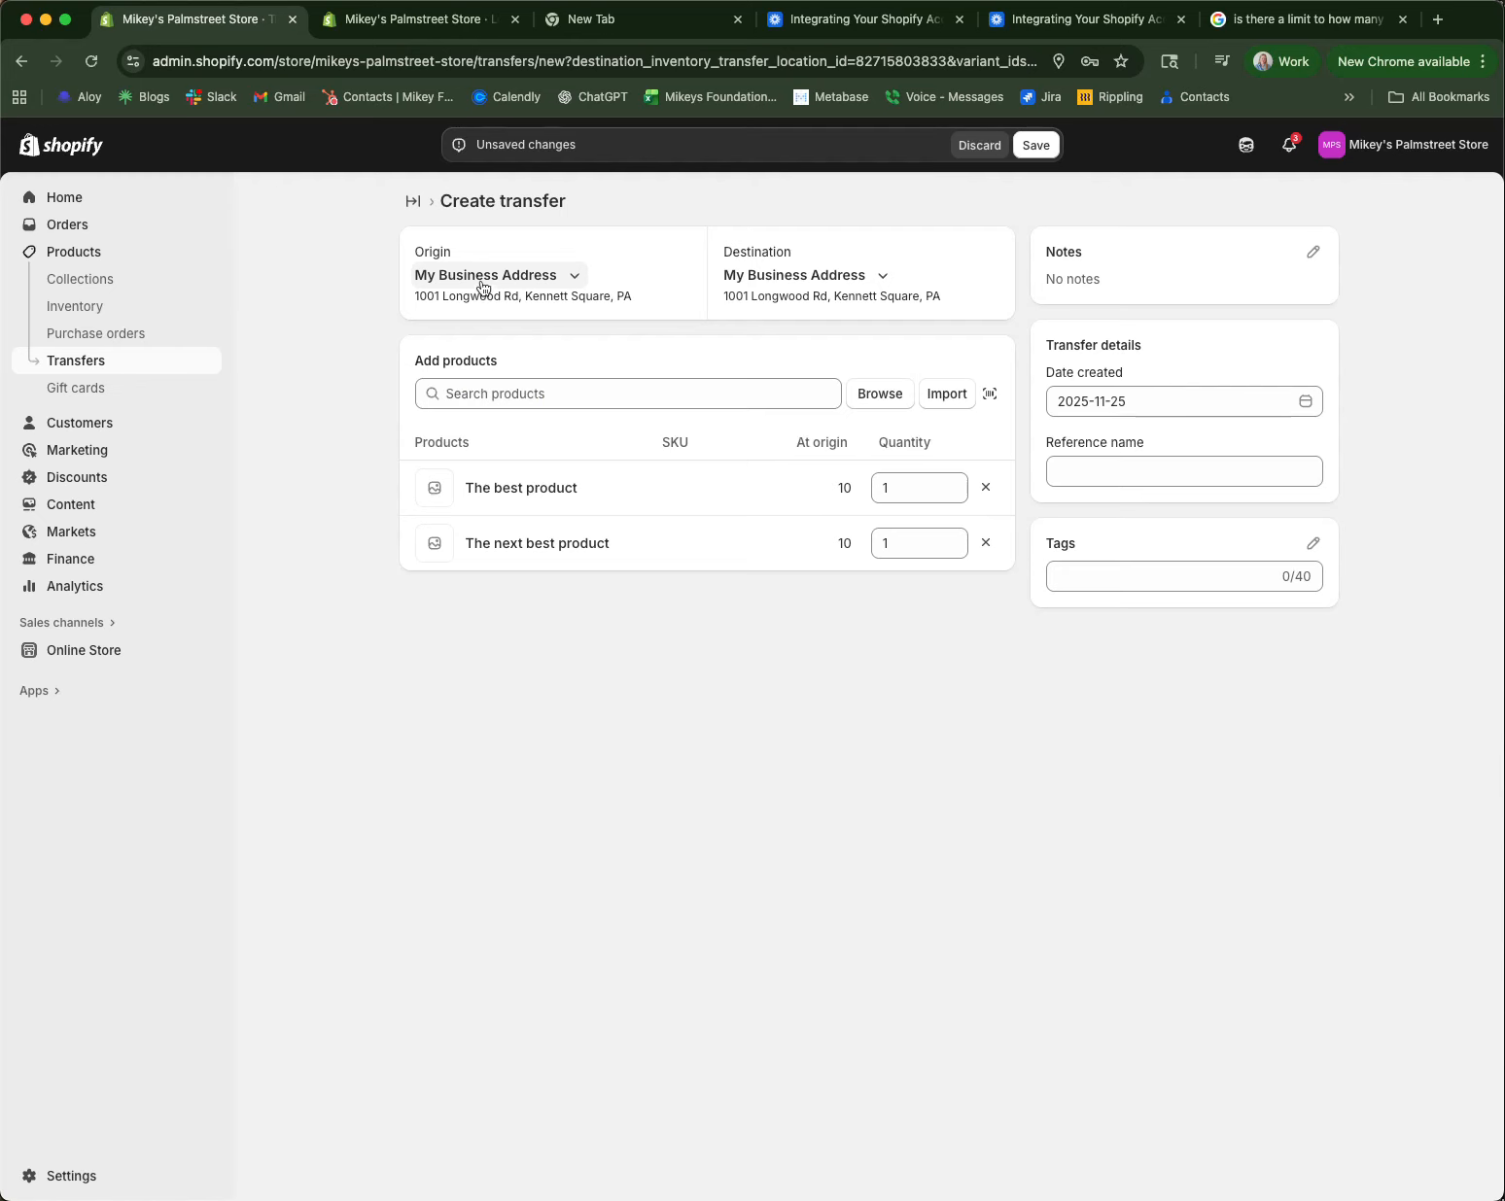
pyautogui.click(884, 276)
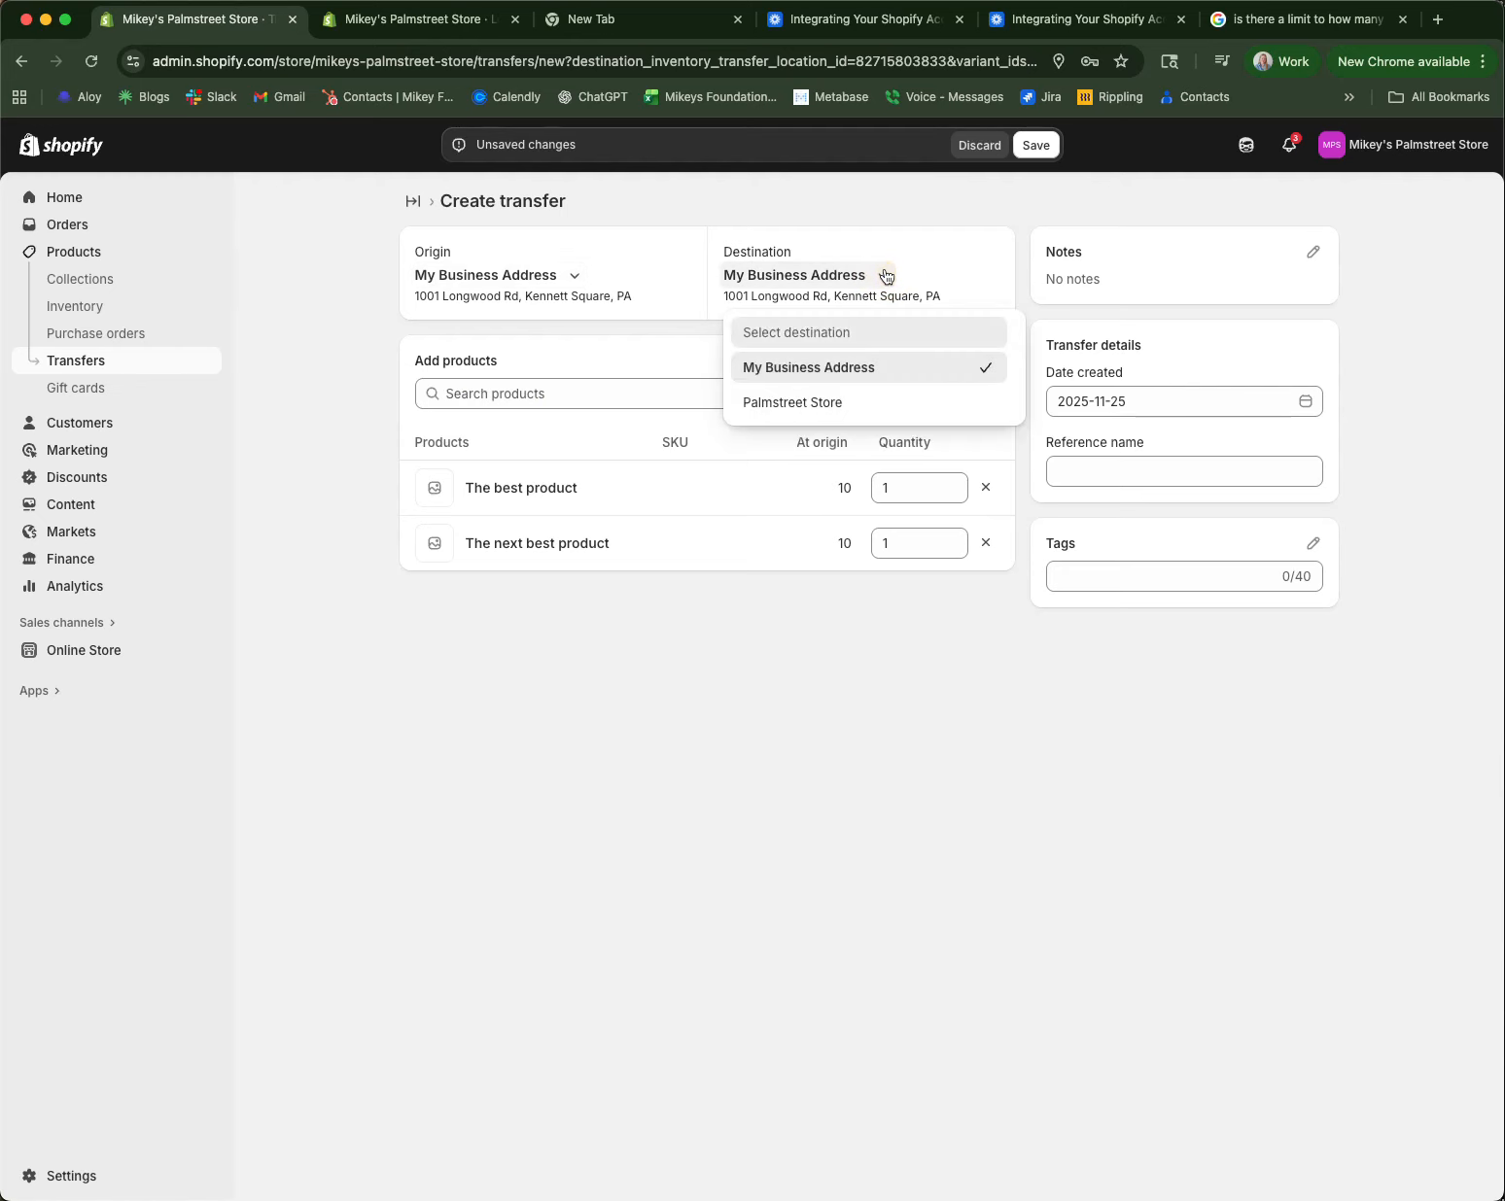
pyautogui.click(793, 403)
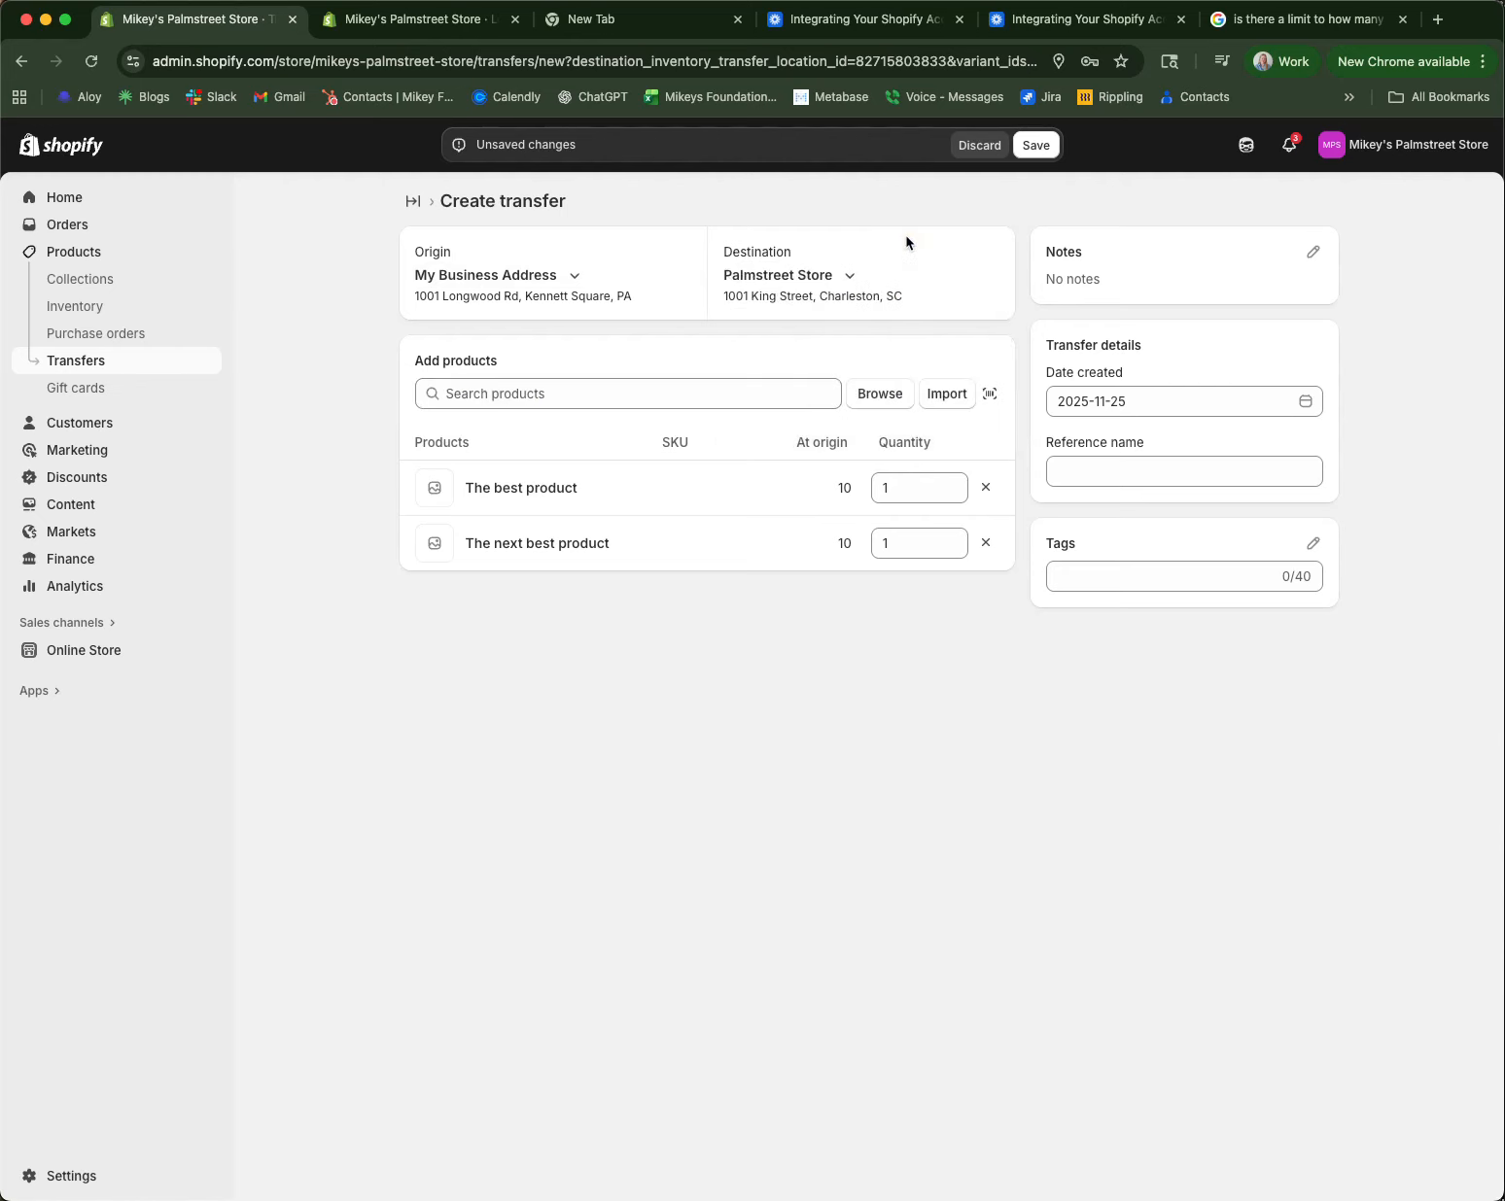
pyautogui.click(1038, 146)
pyautogui.click(1322, 201)
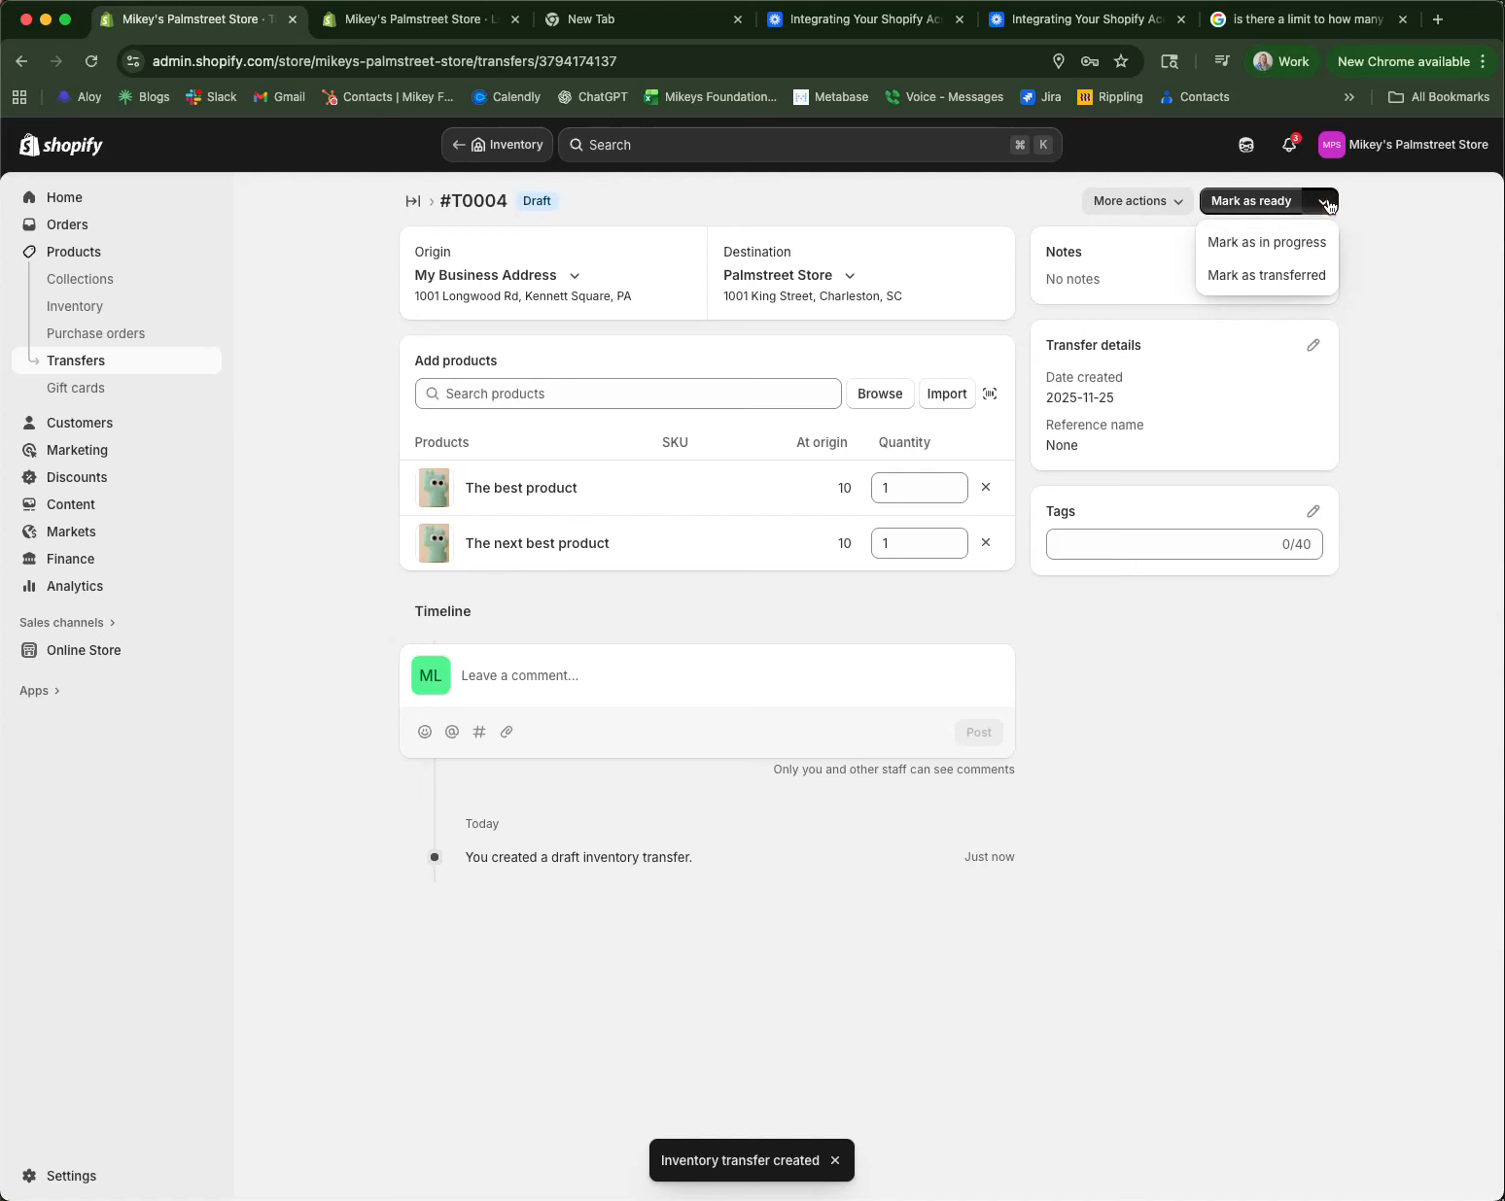
# Step: Mark transfer #T0004 as transferred, then bring up the apps list
pyautogui.click(1262, 280)
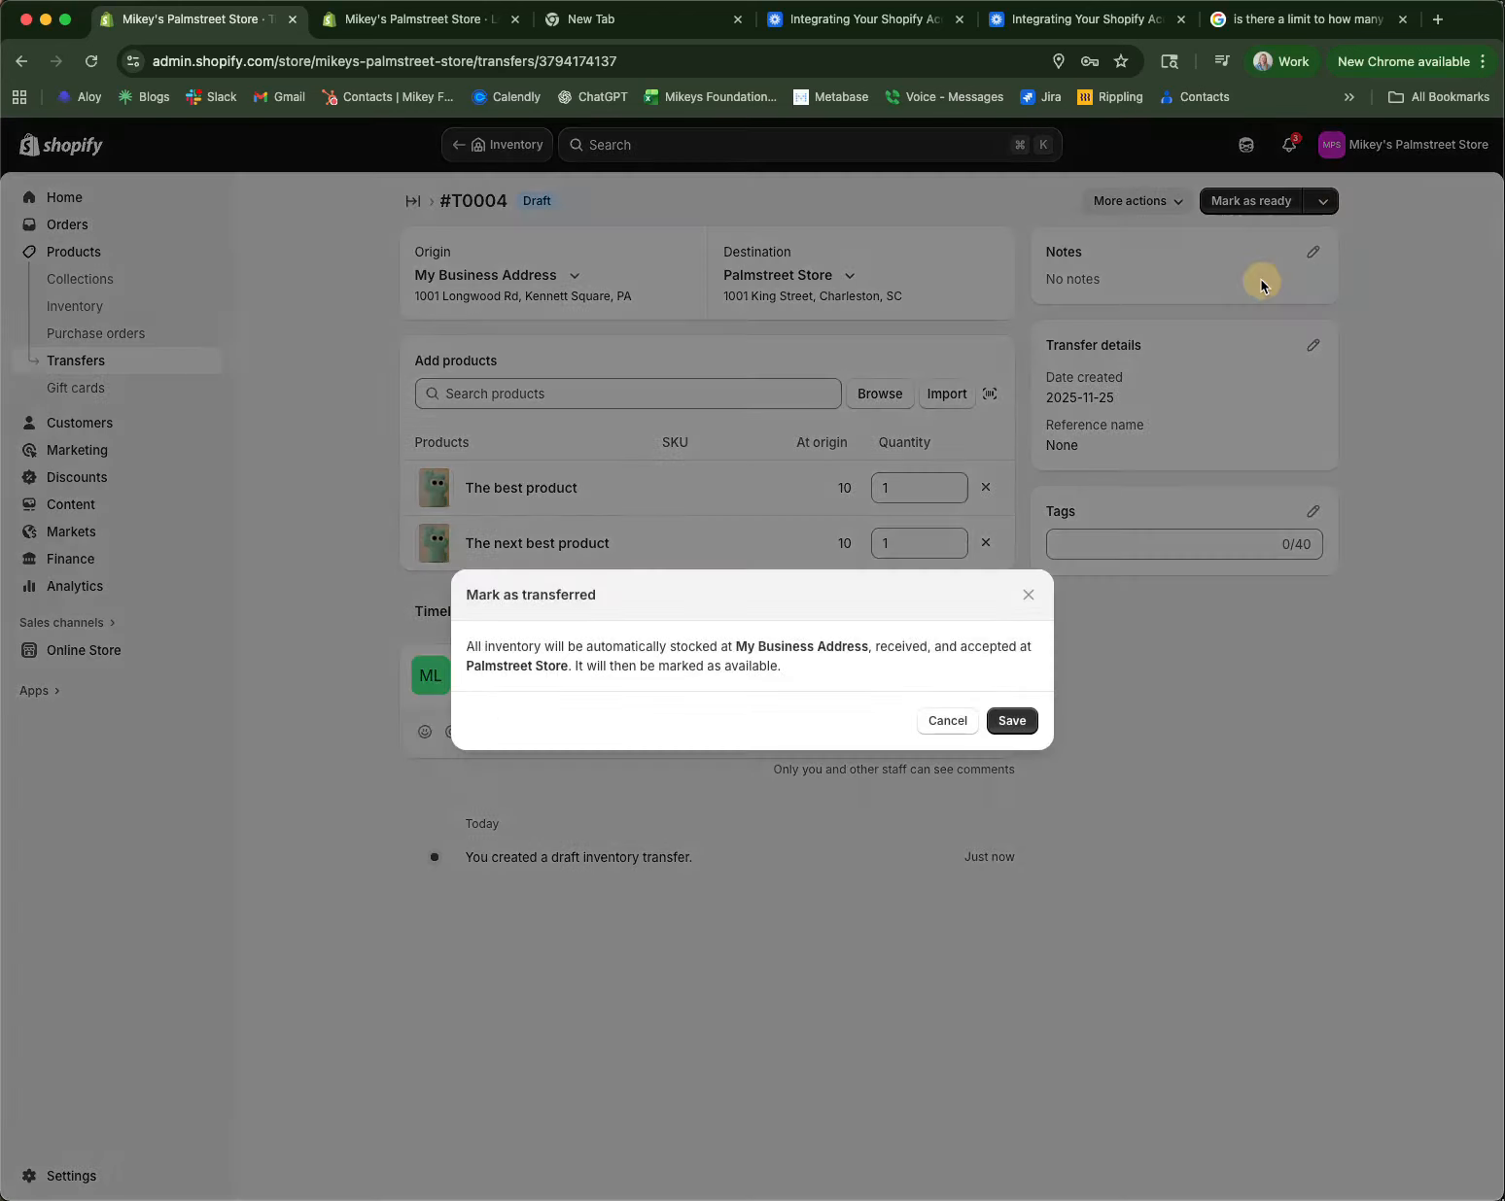
pyautogui.click(1012, 720)
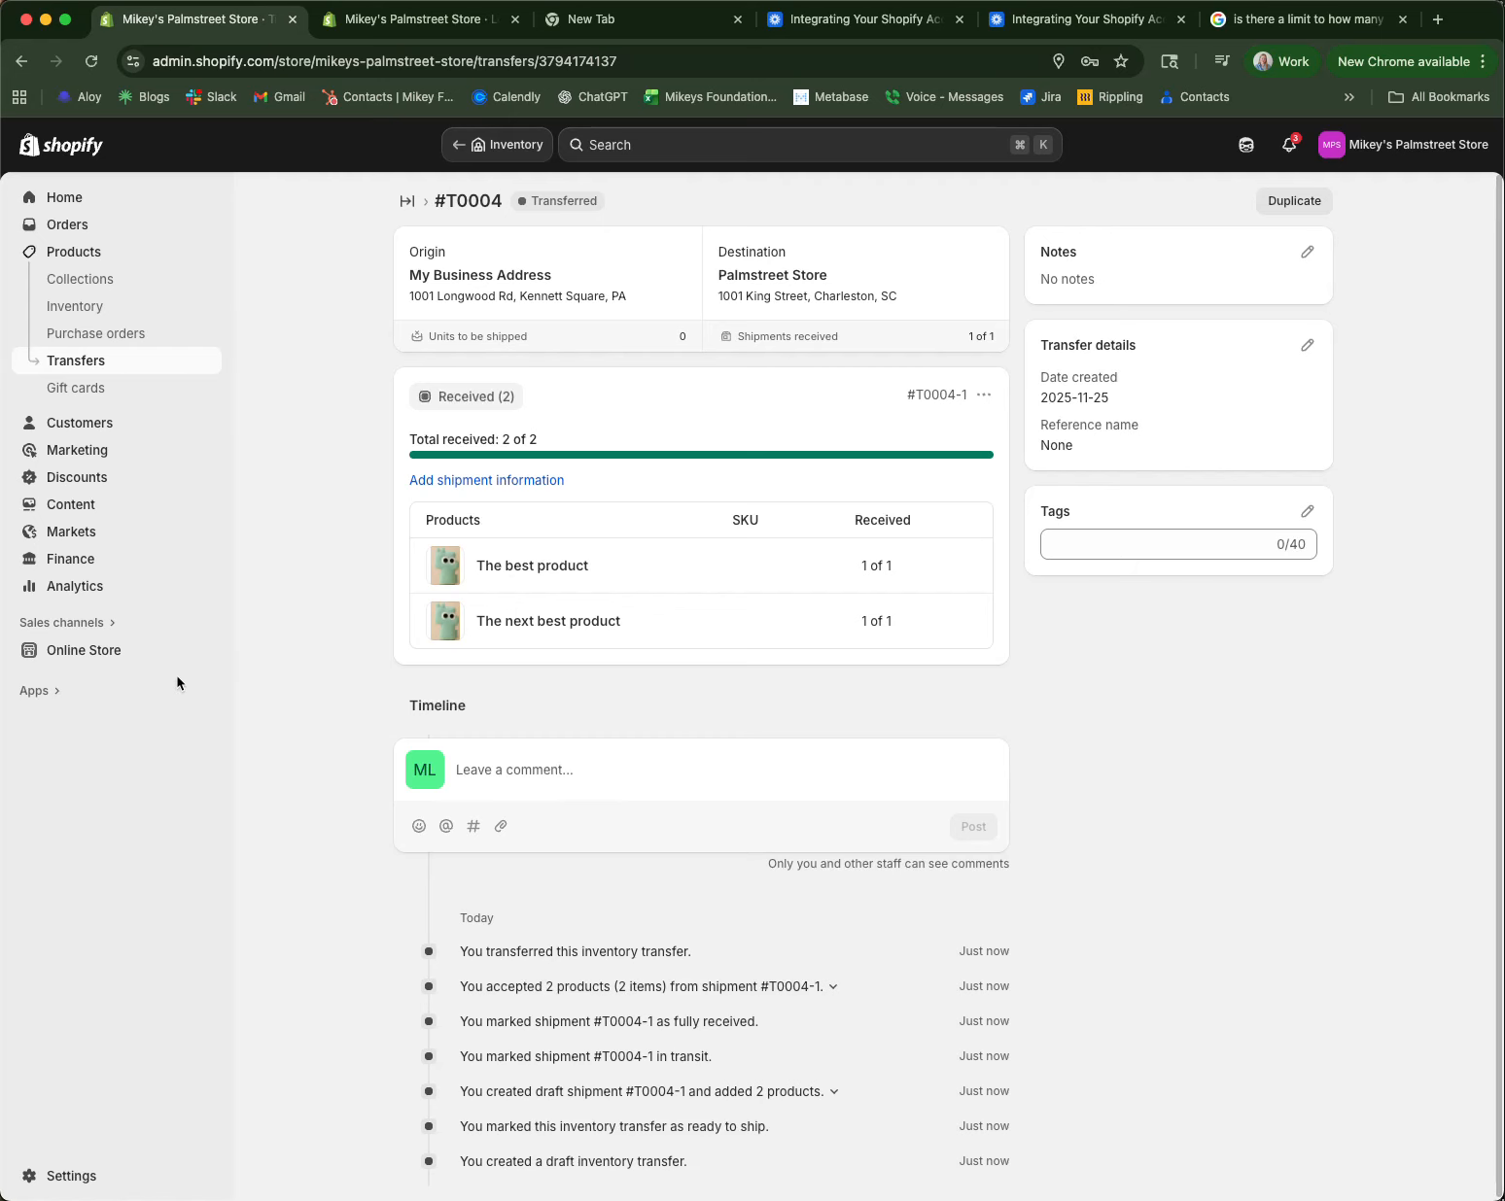
pyautogui.click(35, 695)
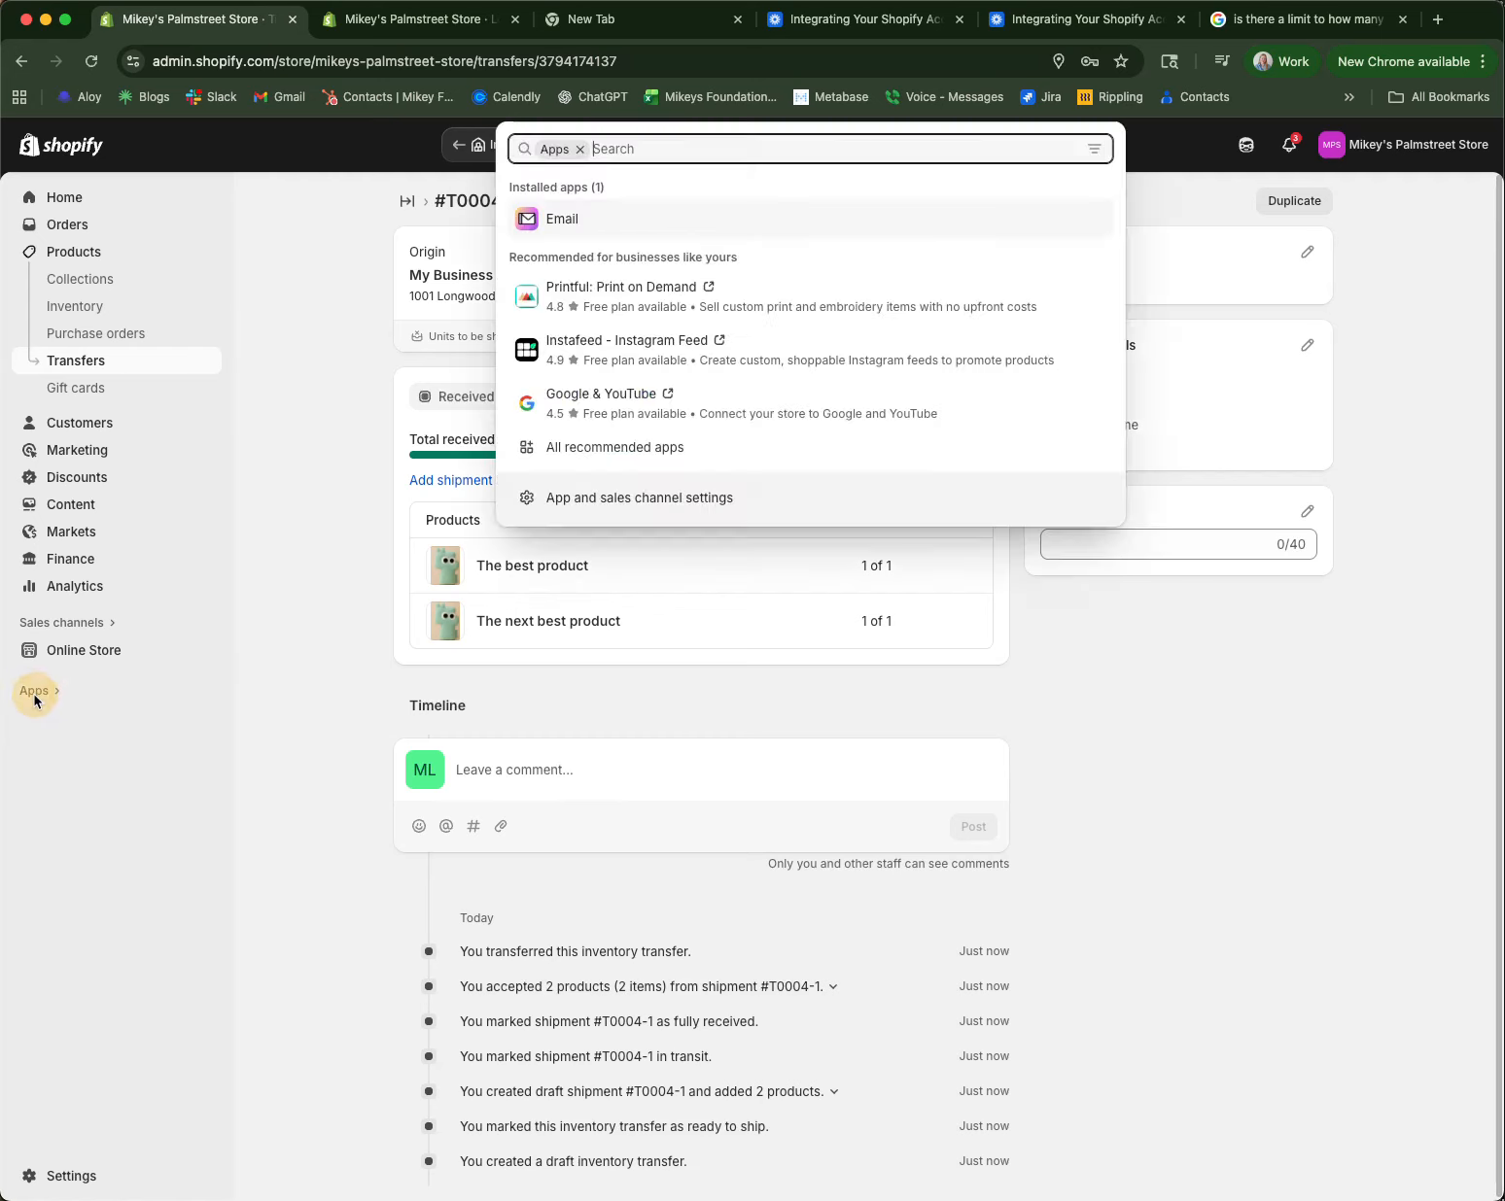
# Step: Create a custom app named 'Palmstreet Store' in the app development settings
pyautogui.click(619, 501)
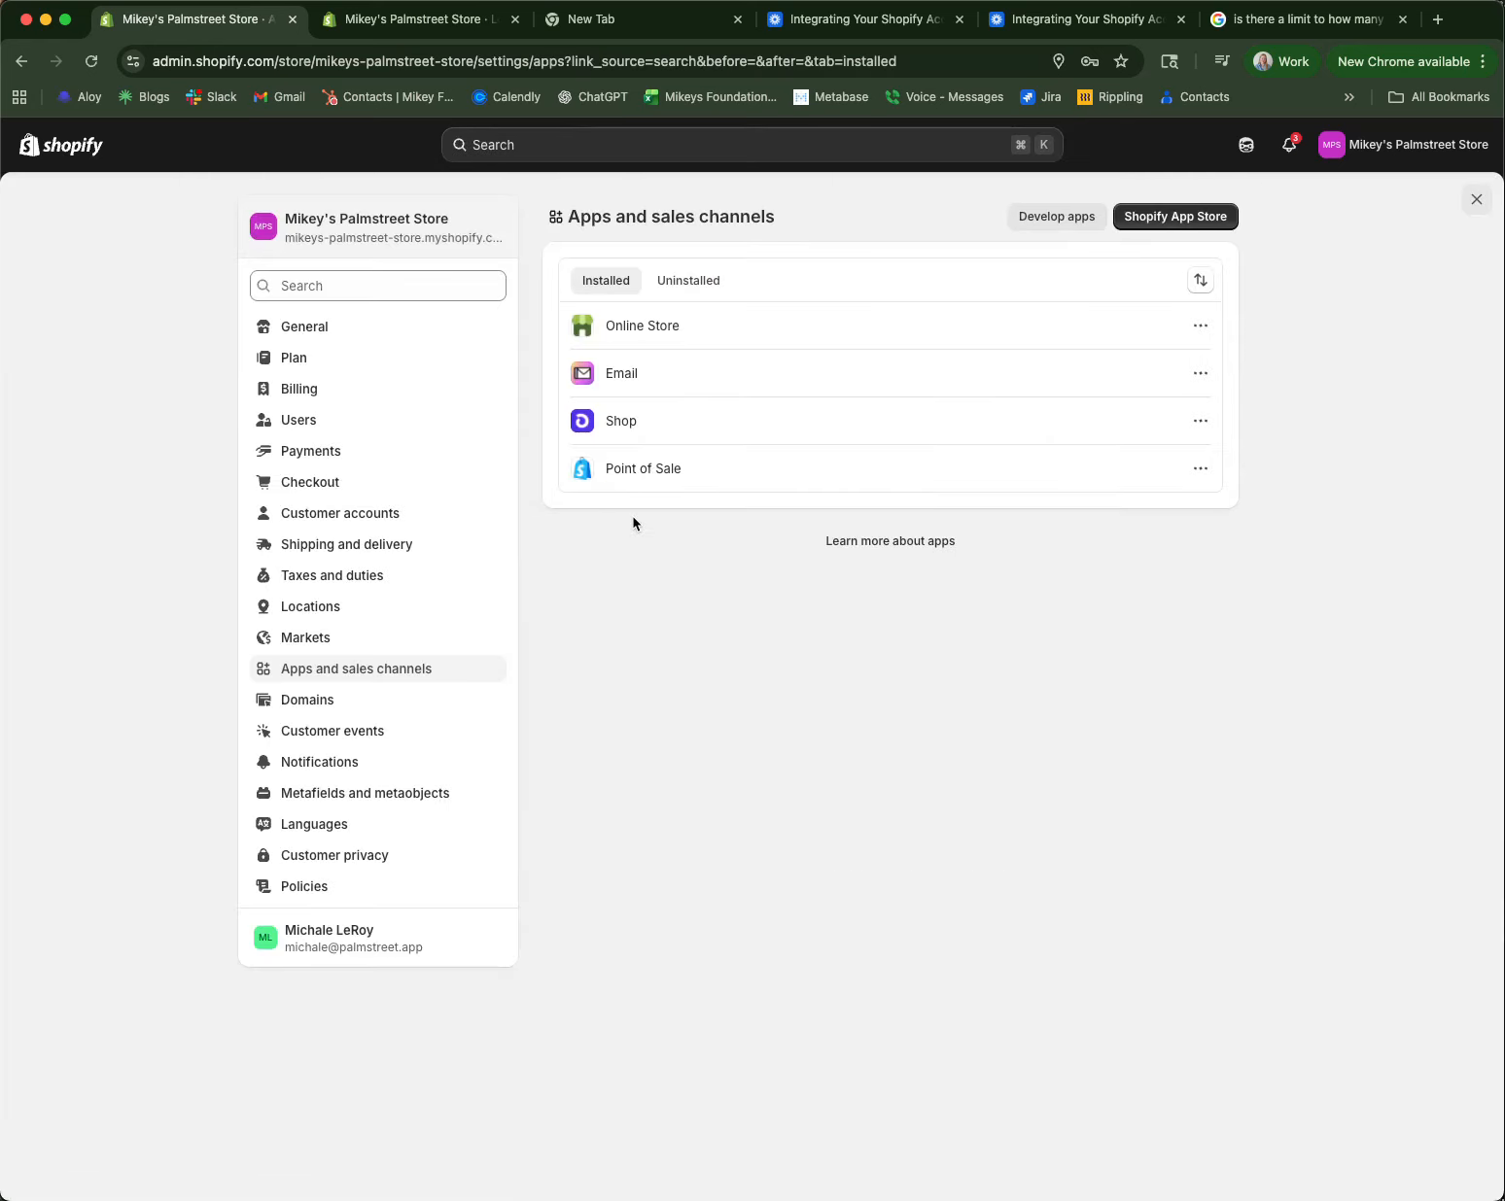
pyautogui.click(1065, 223)
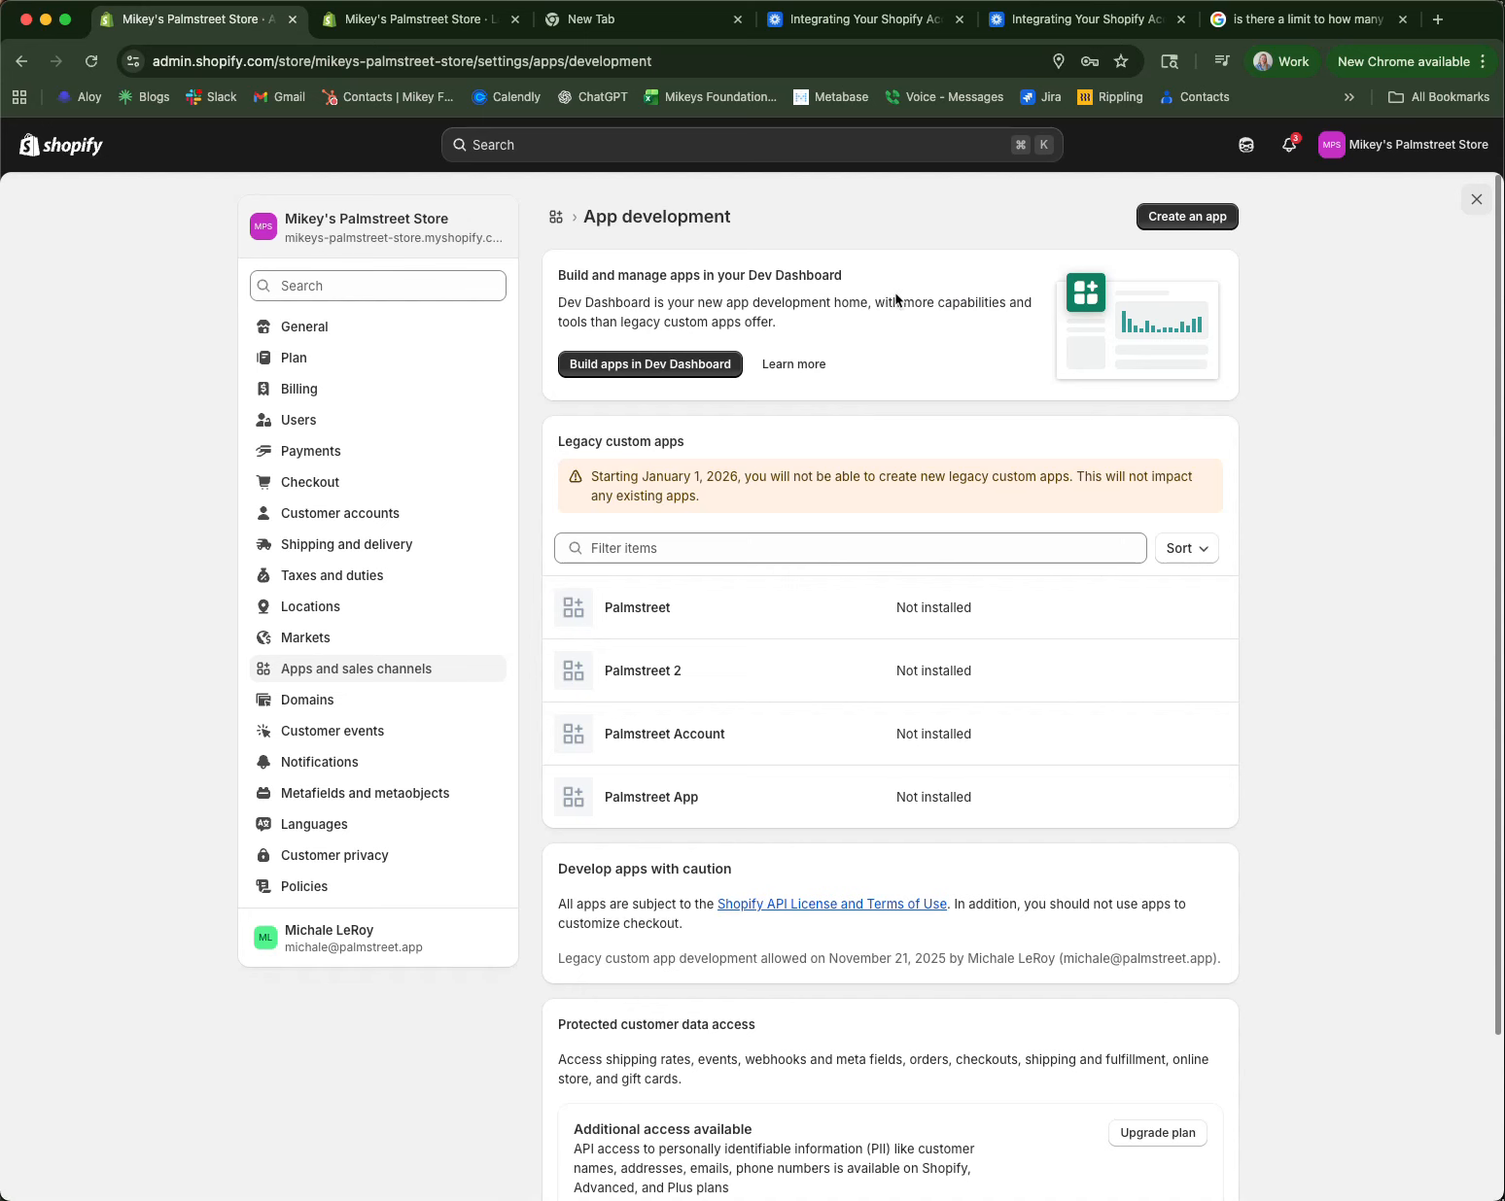
pyautogui.click(1195, 222)
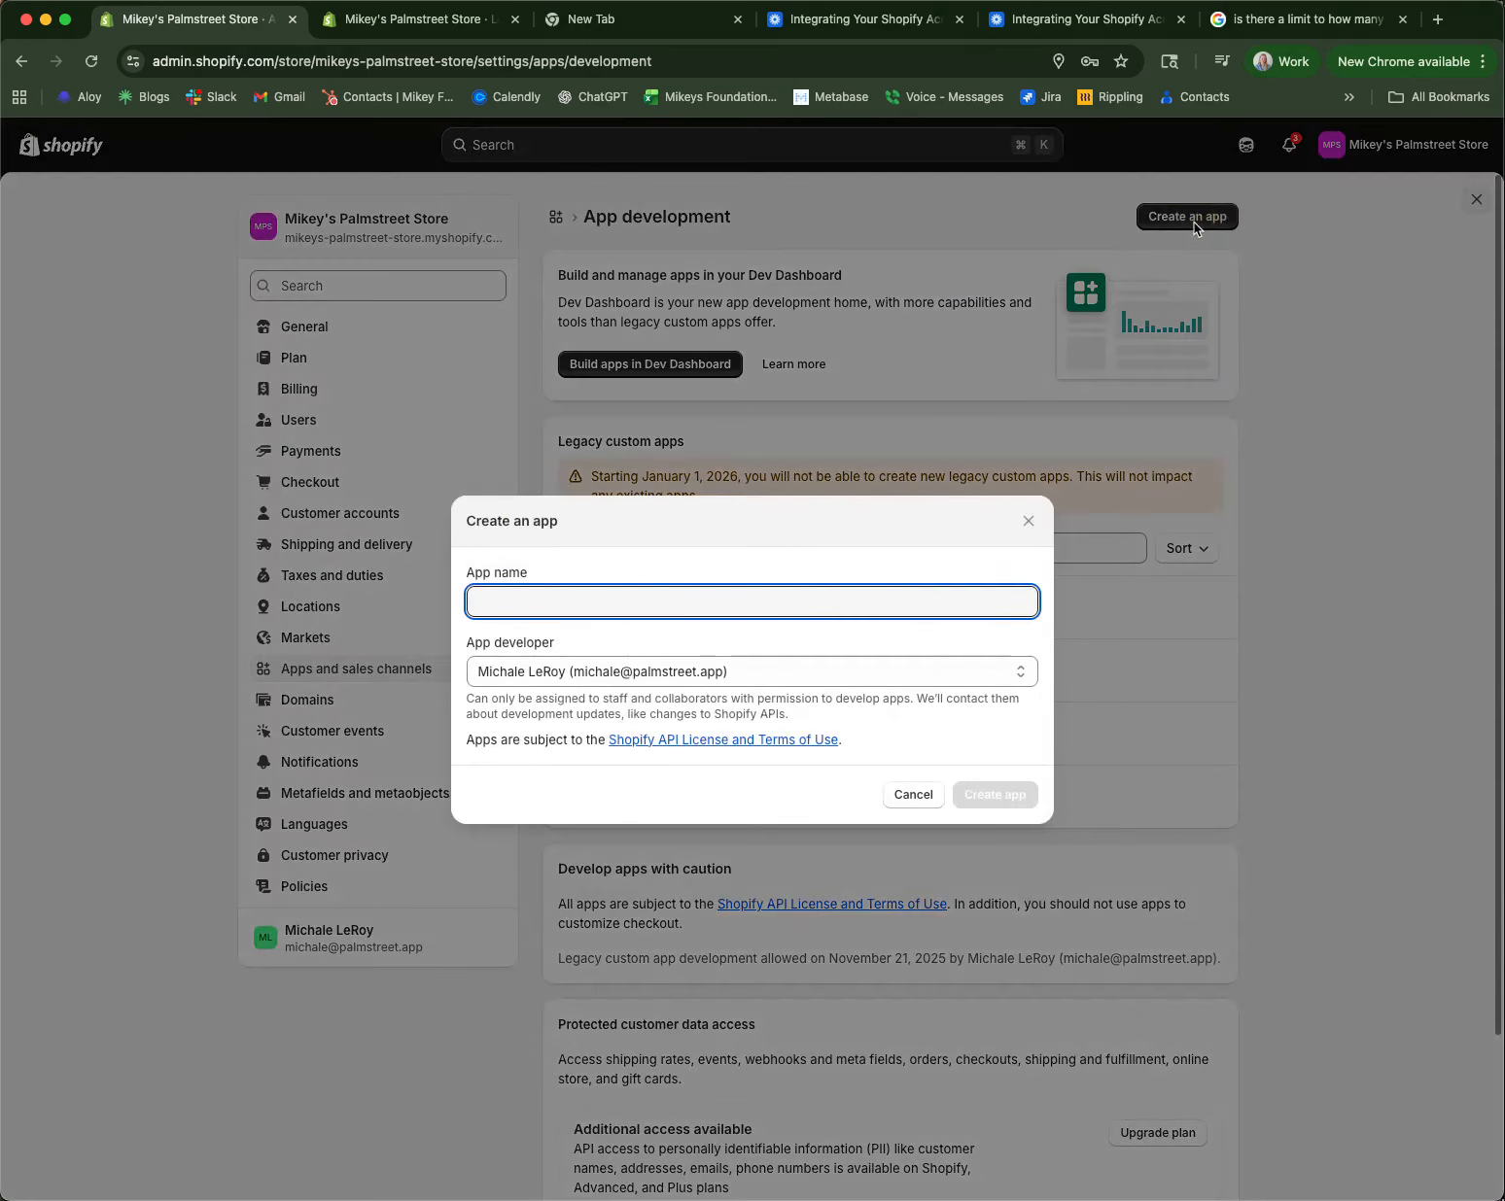
pyautogui.click(672, 600)
pyautogui.write('Palms')
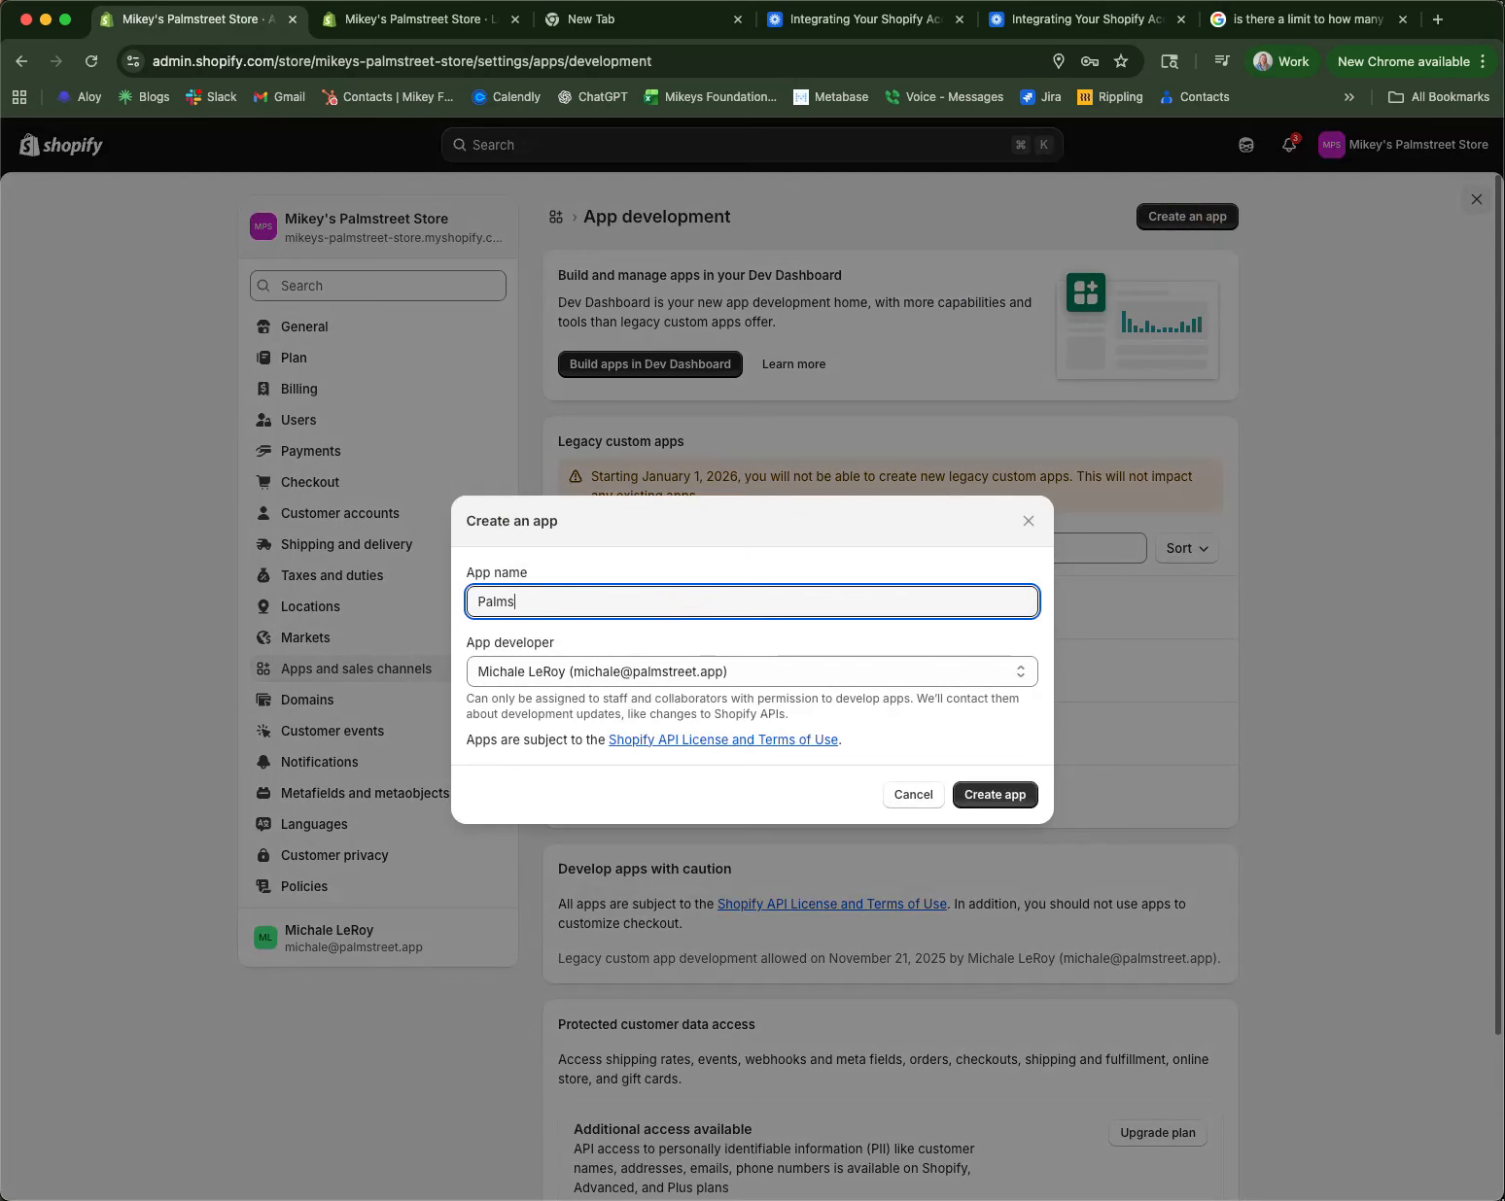
pyautogui.write('treet Store')
pyautogui.click(1017, 802)
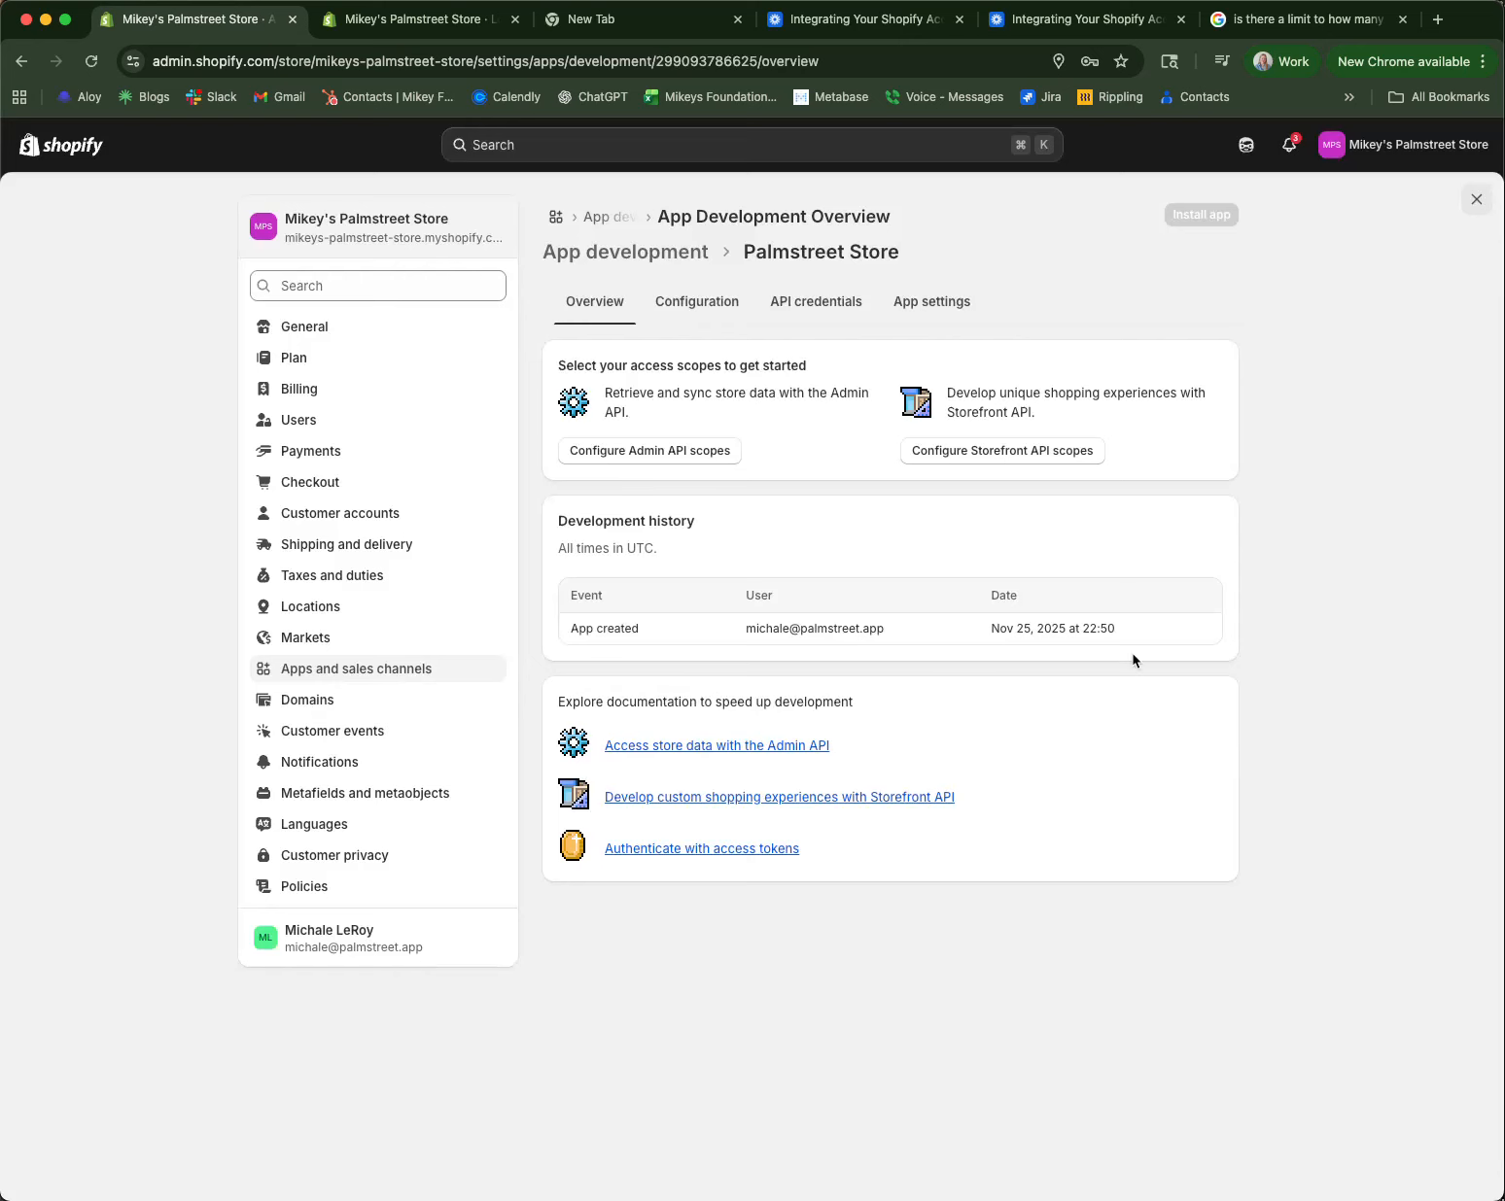
# Step: Grant the app read and write product_listings Admin API access
pyautogui.click(698, 303)
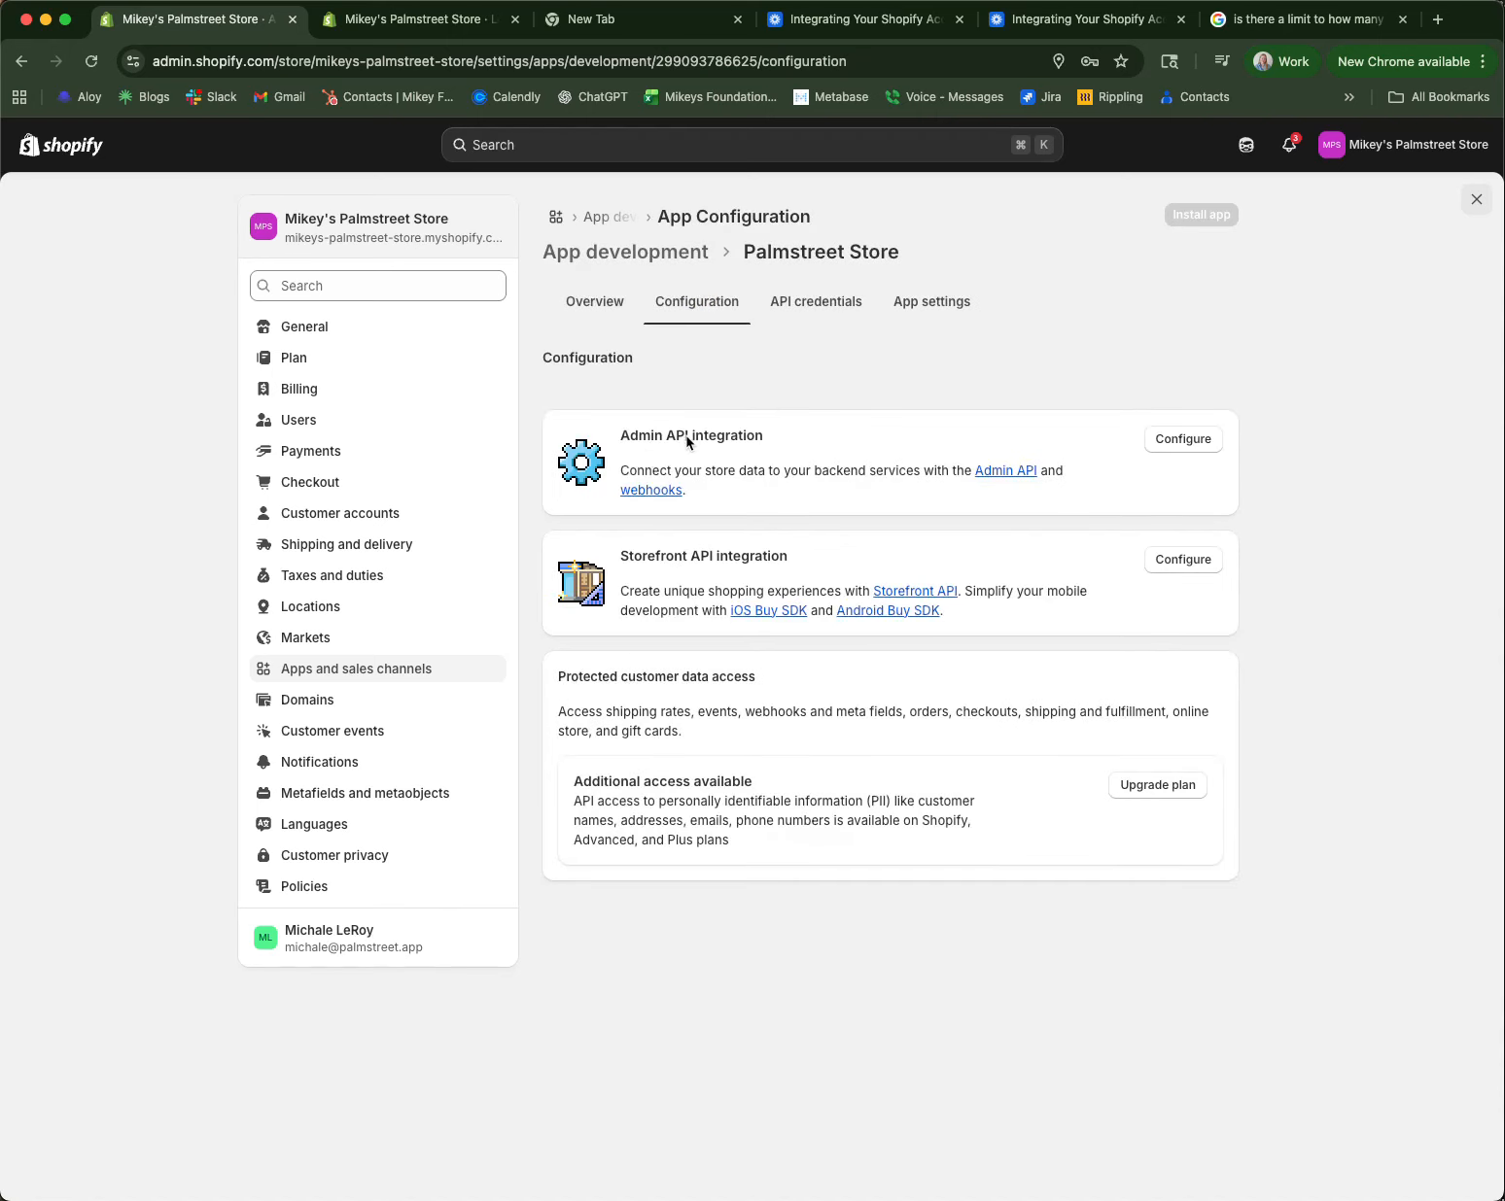
pyautogui.click(1185, 441)
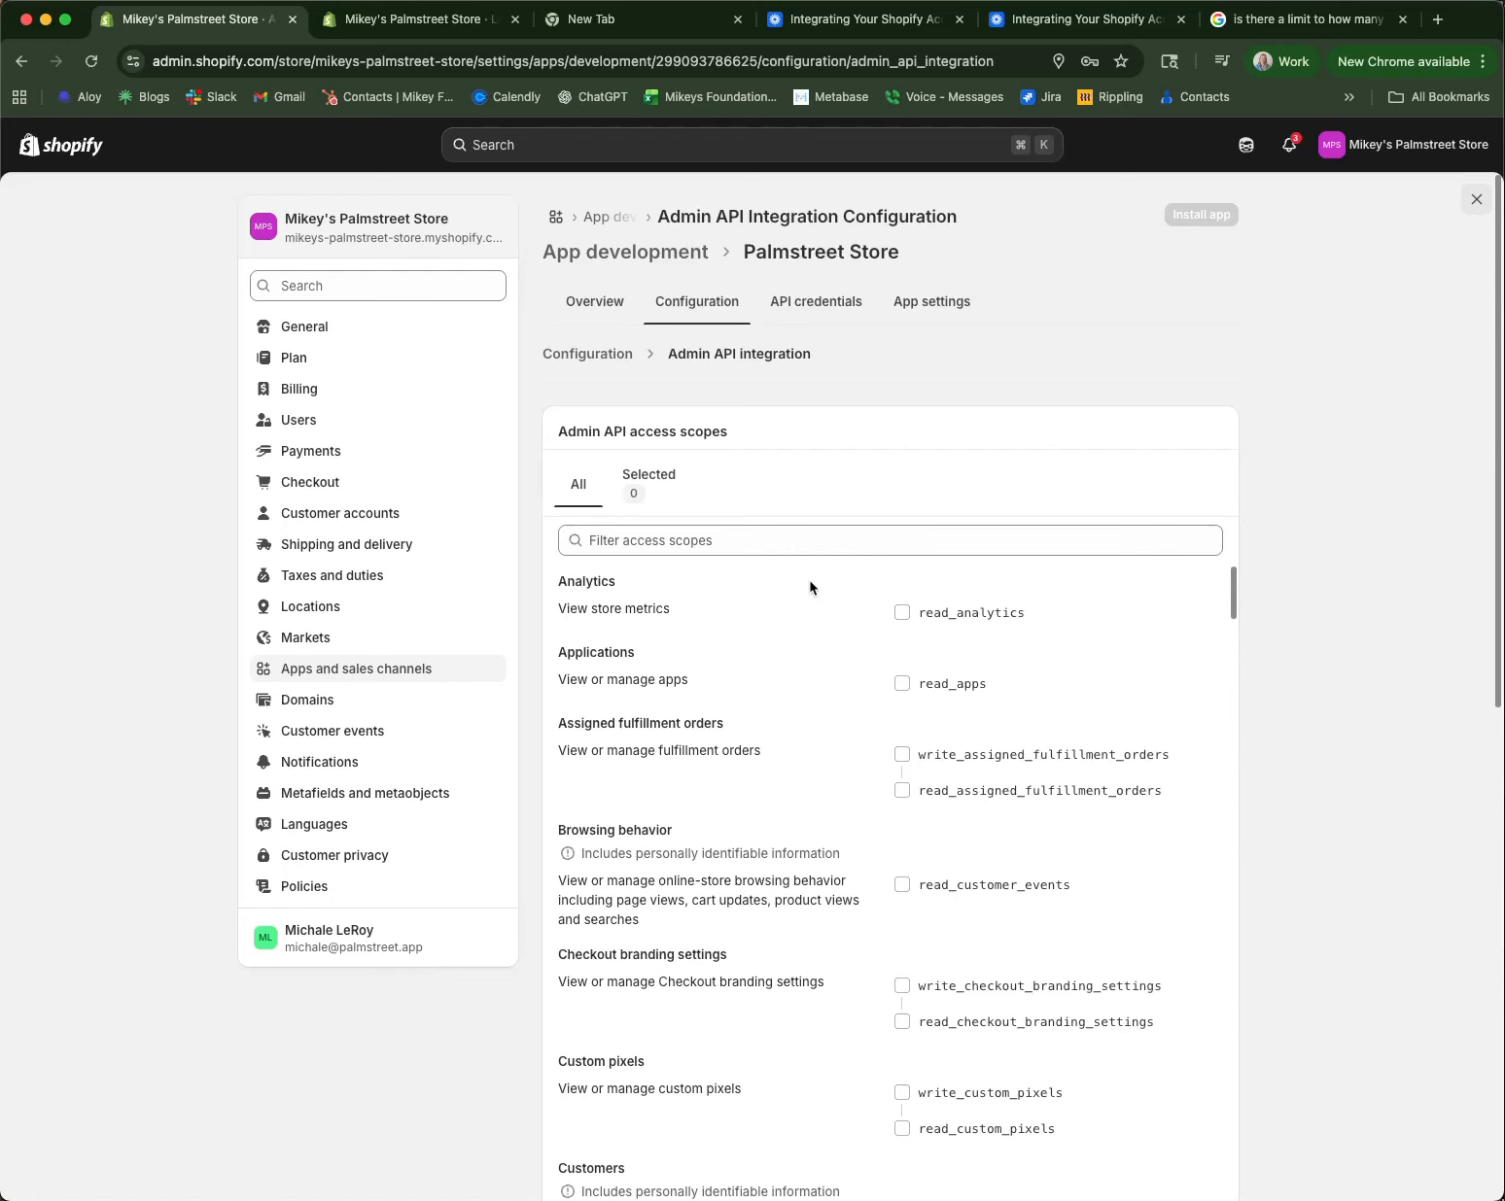
pyautogui.scroll(-1, 810, 587)
pyautogui.click(741, 540)
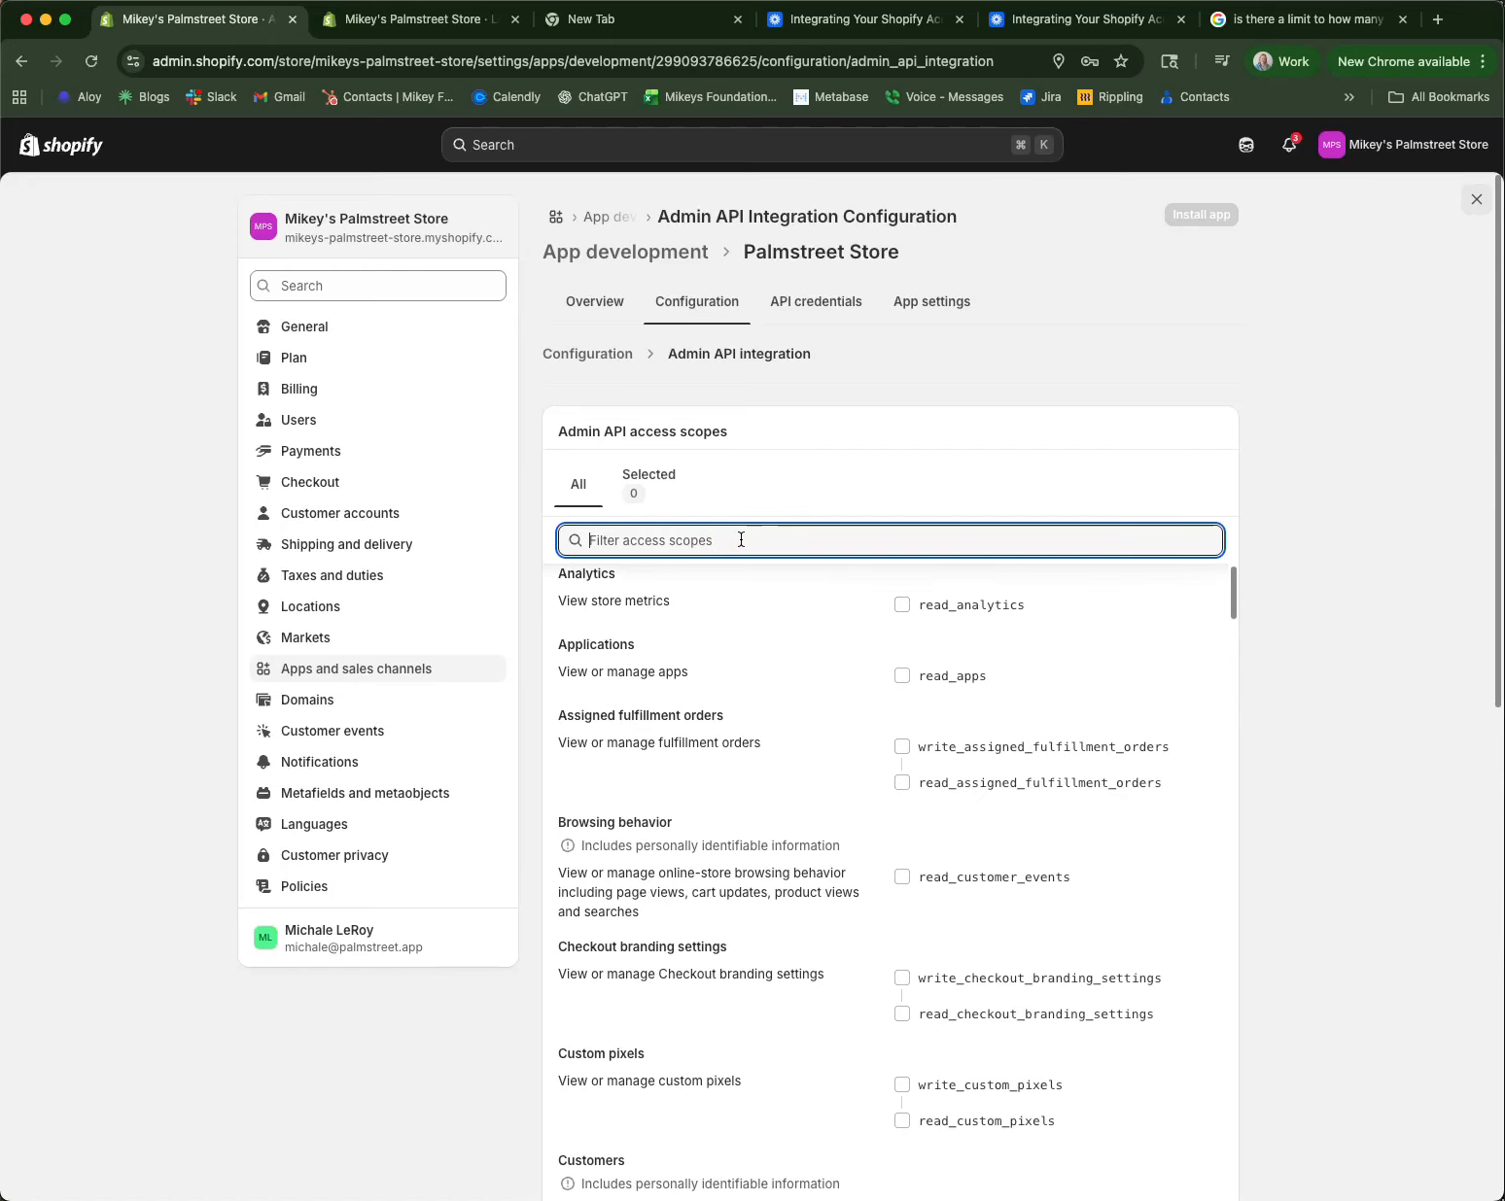
pyautogui.write('product')
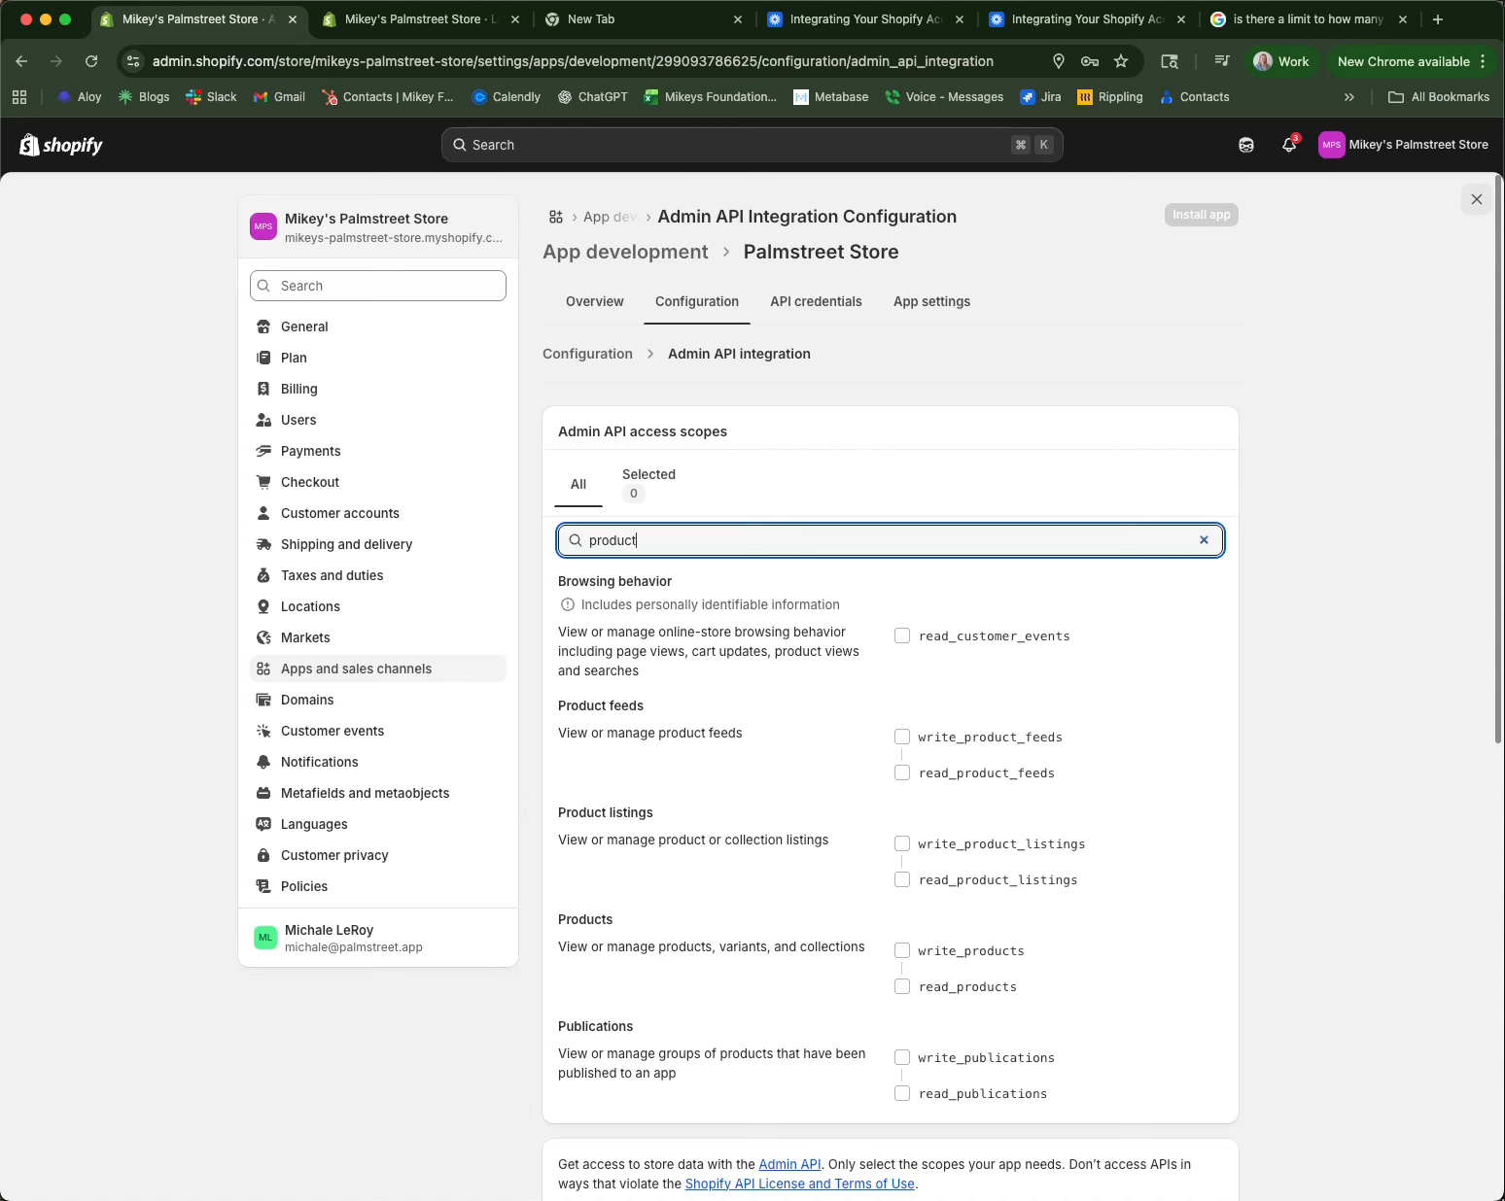
pyautogui.write('_listings')
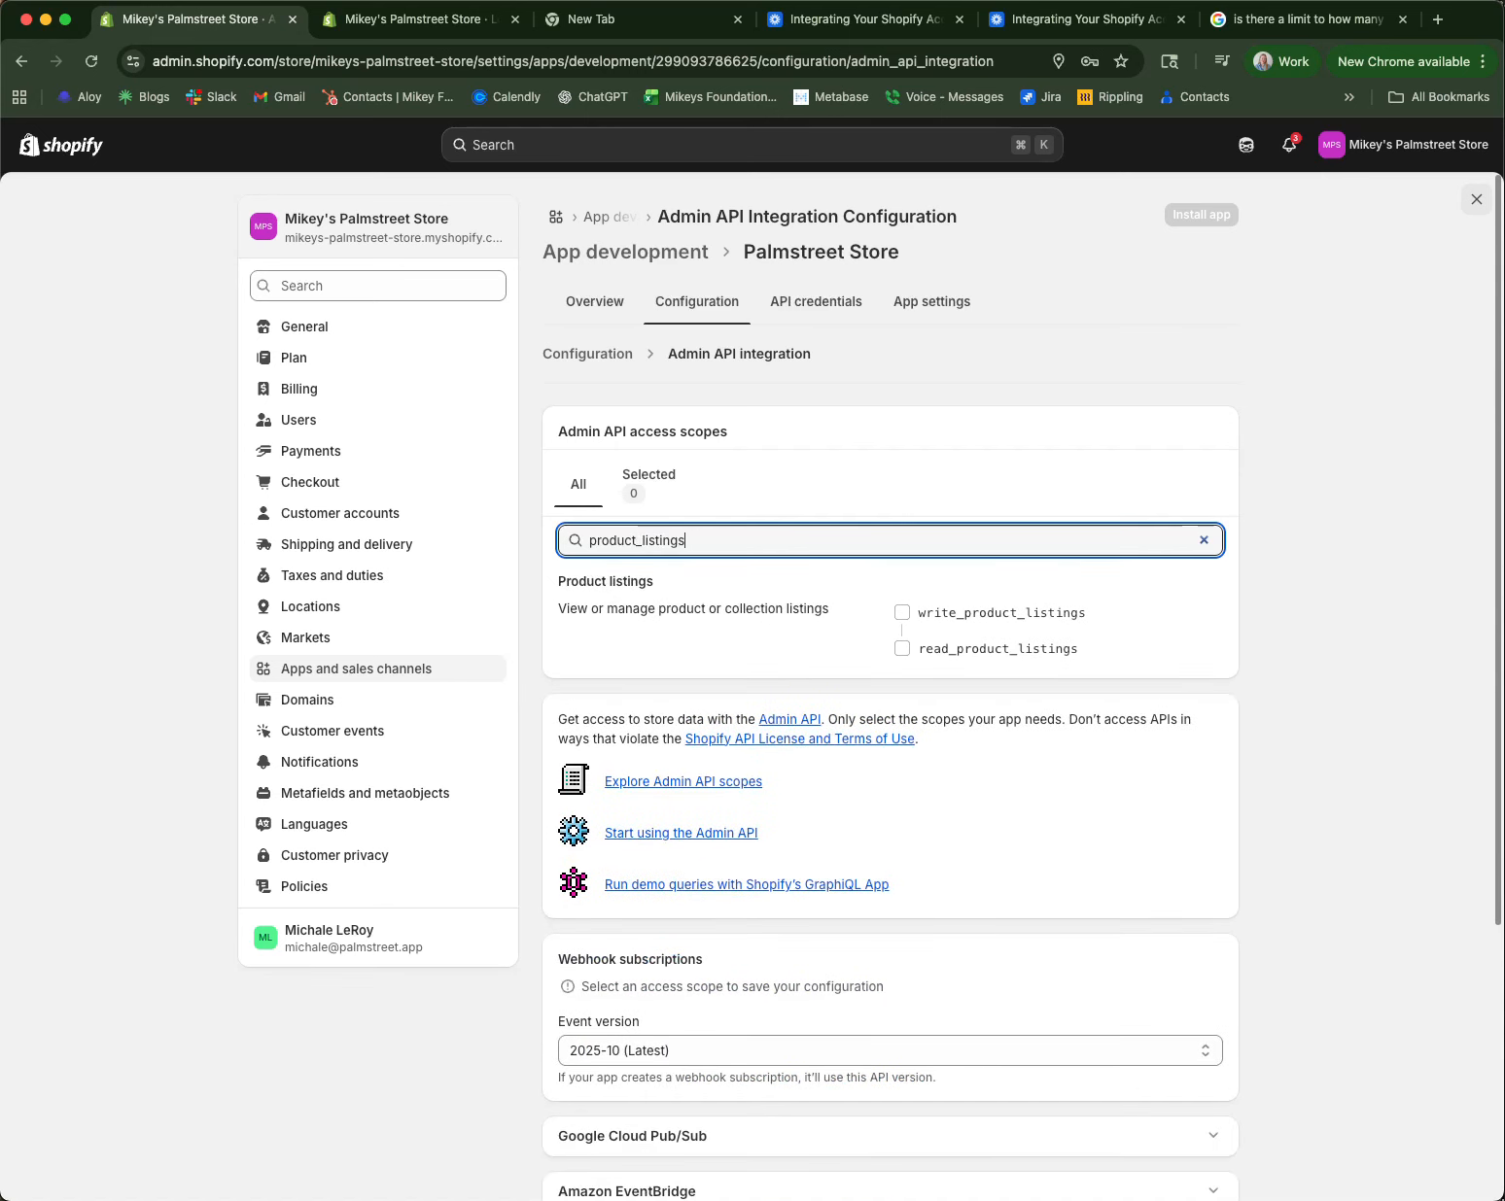
pyautogui.click(903, 613)
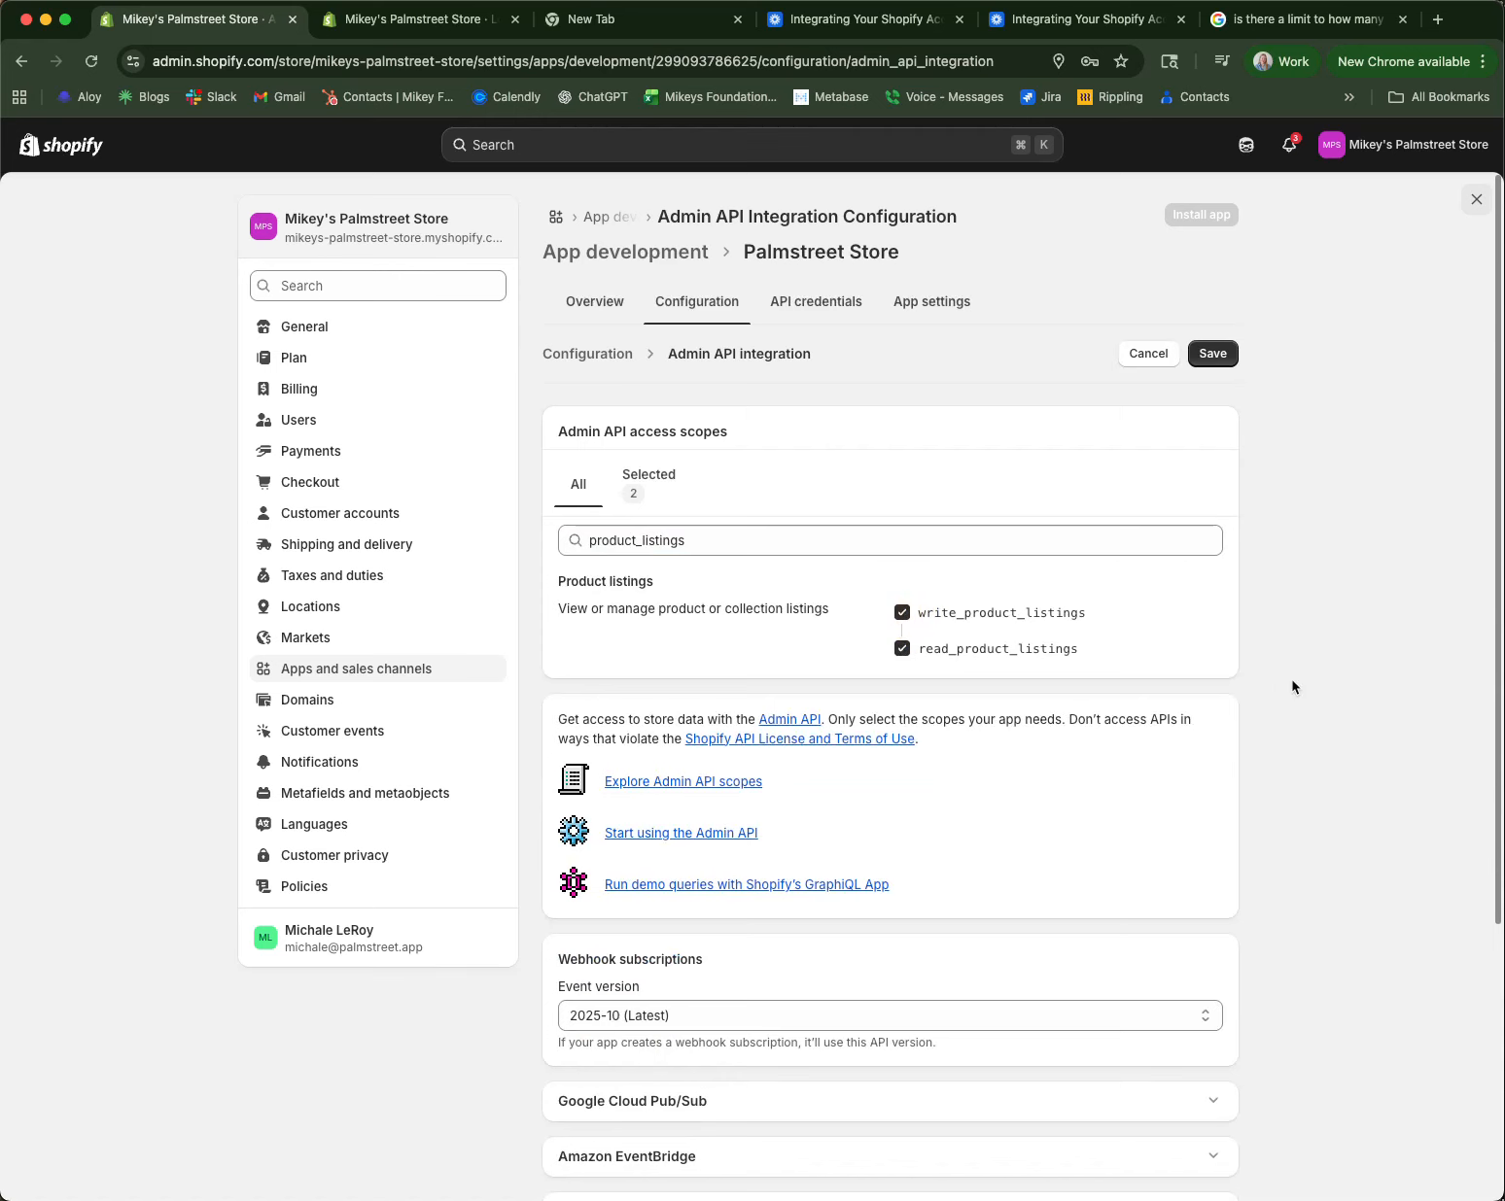
# Step: Add read and write products and locations scopes
pyautogui.doubleClick(618, 546)
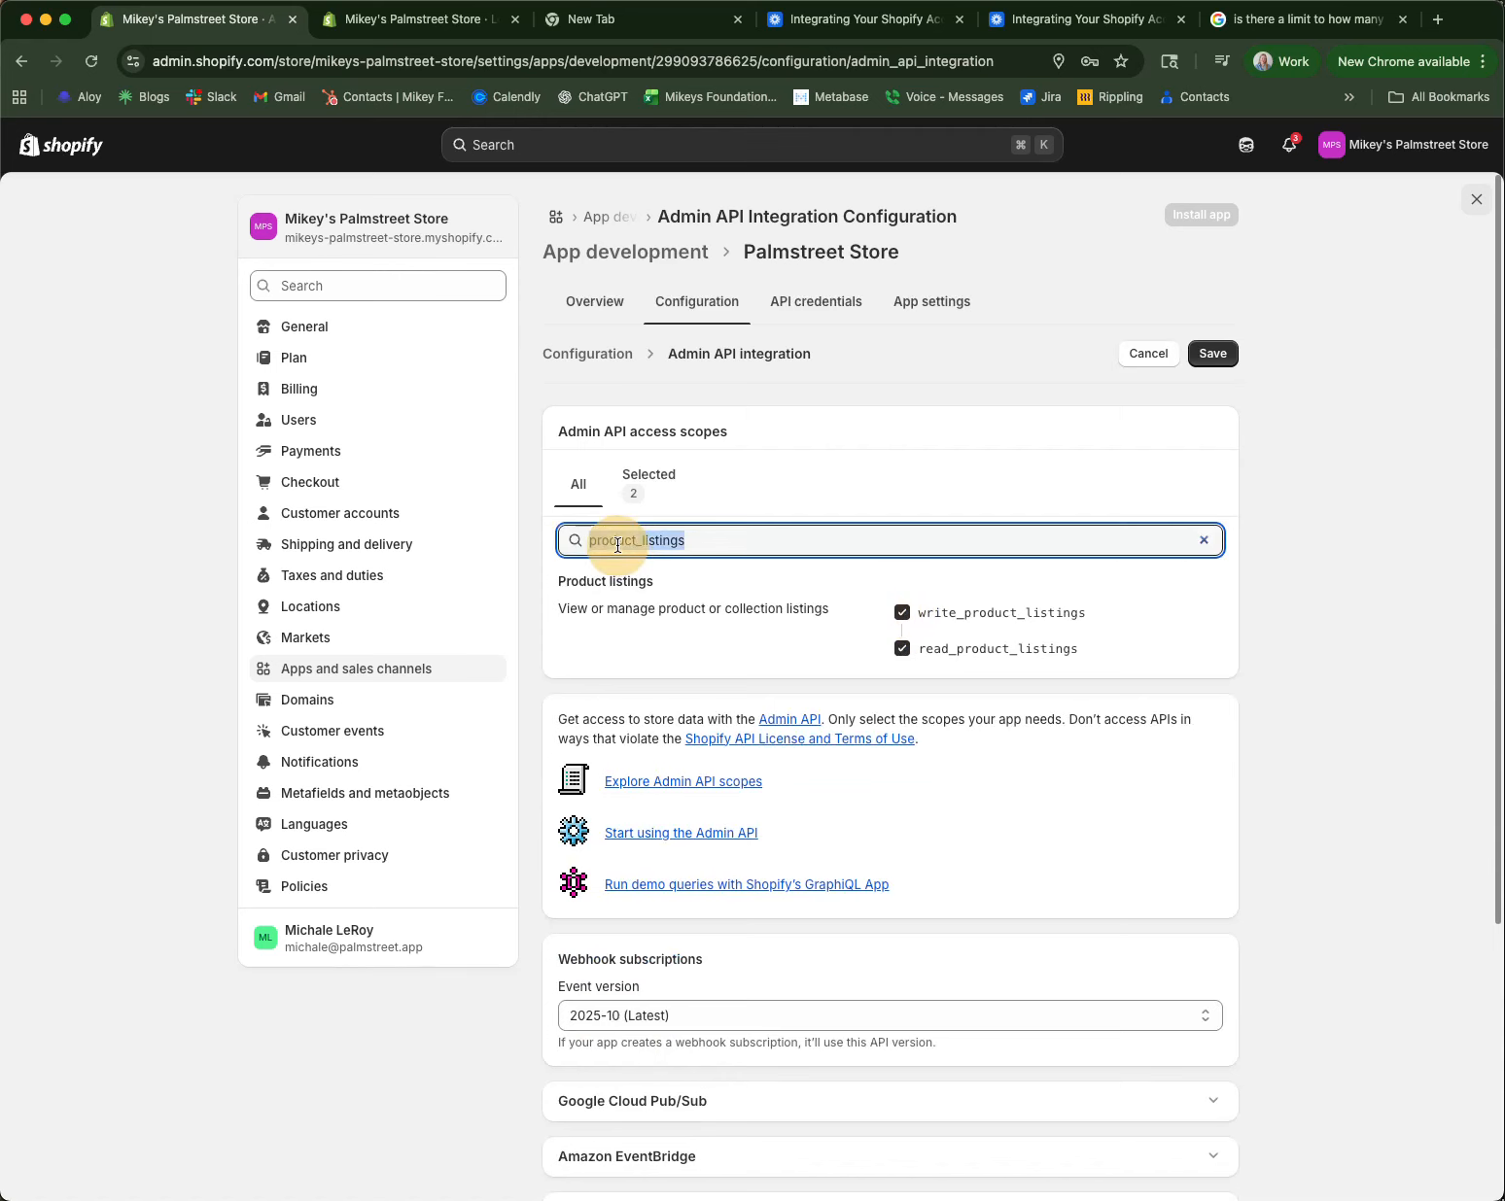
pyautogui.write('_prod')
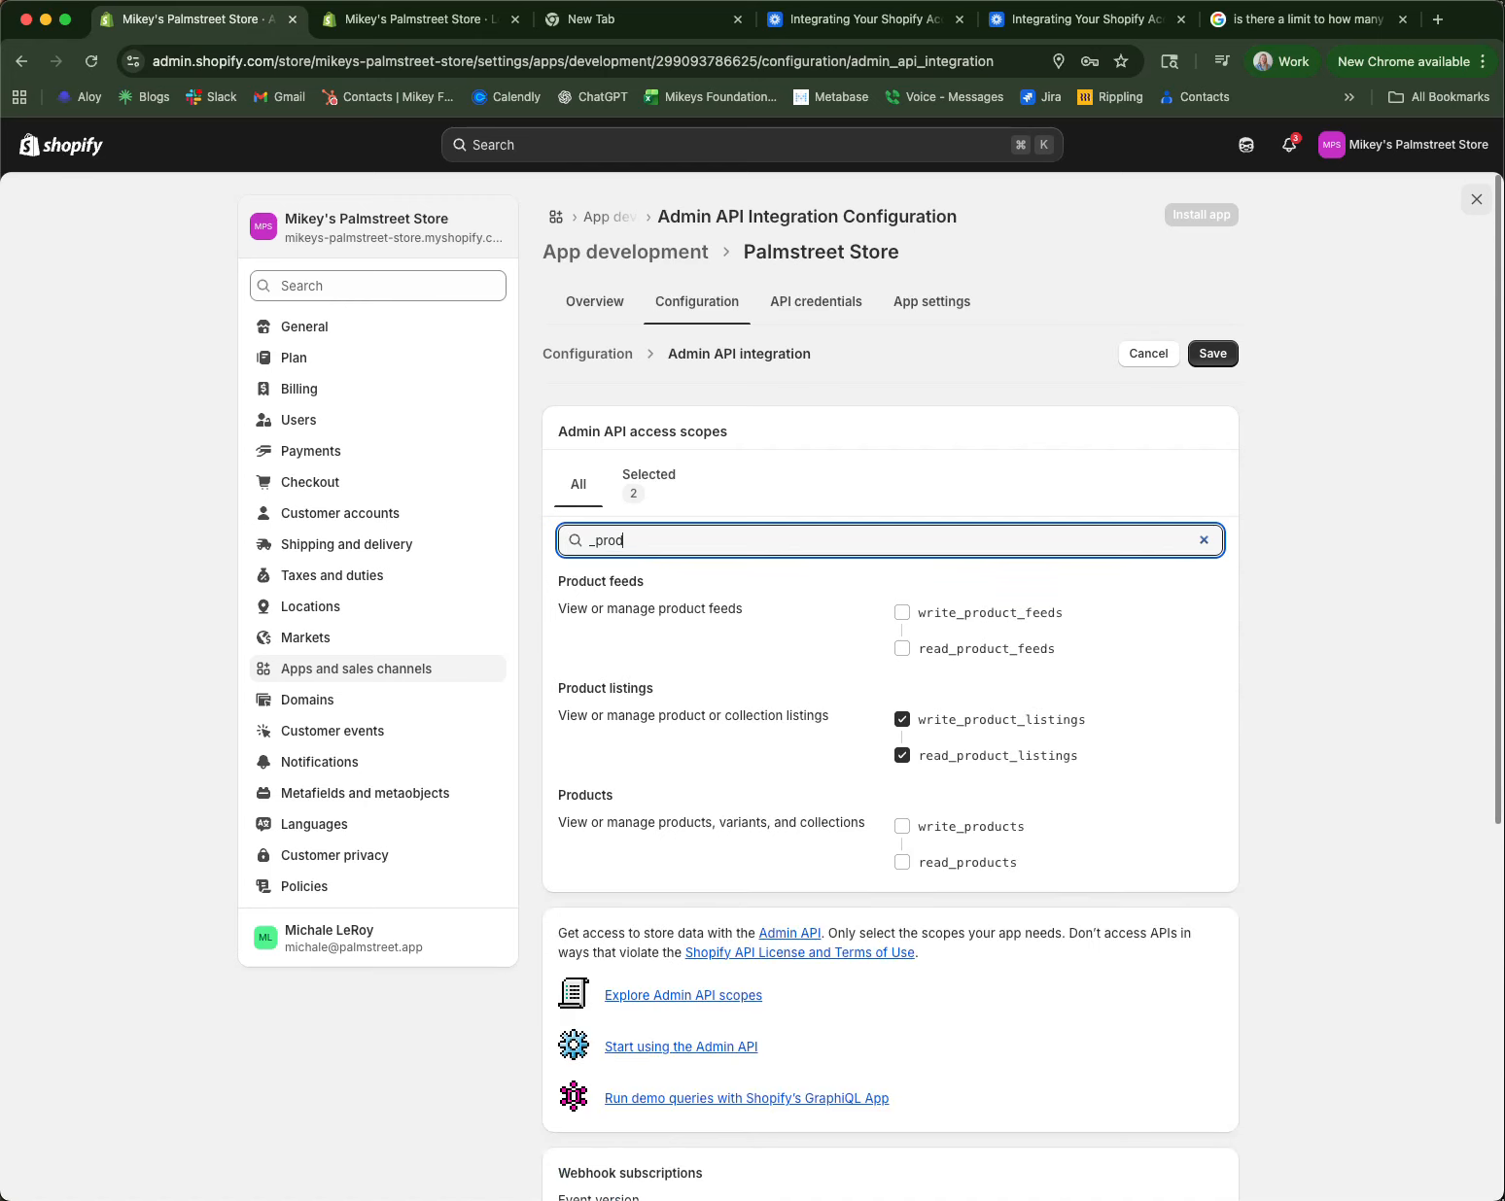
pyautogui.write('ucts')
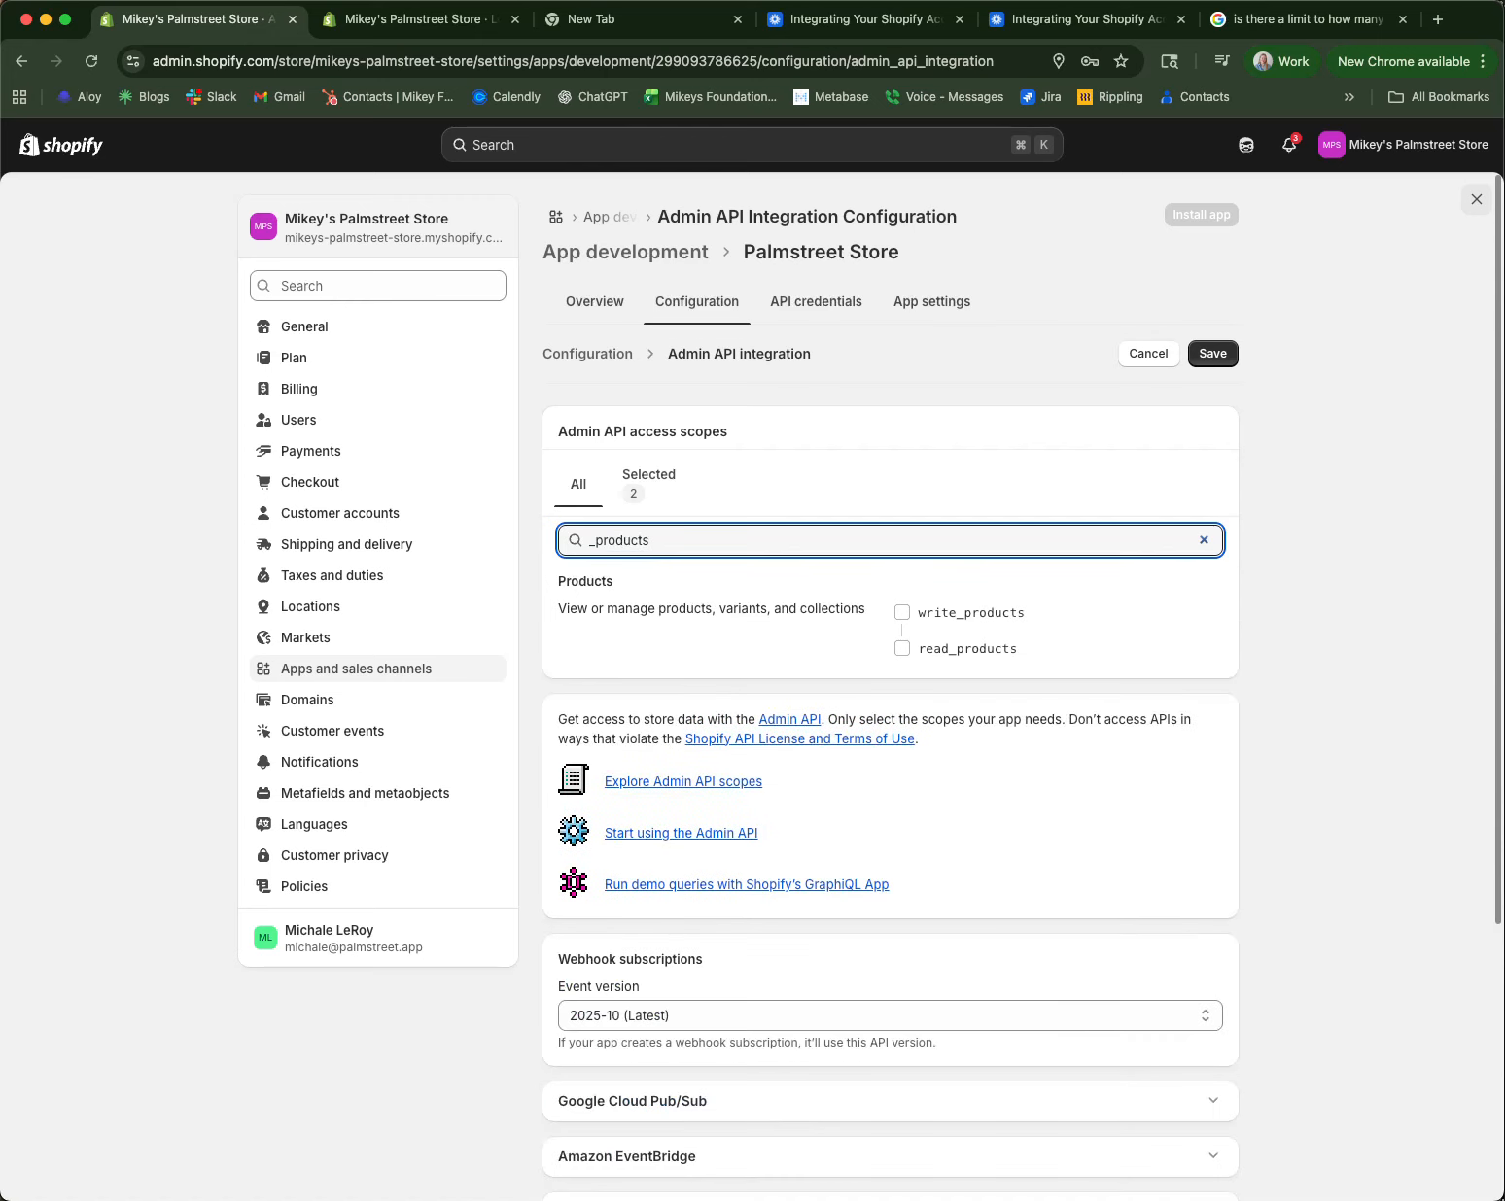
pyautogui.click(903, 615)
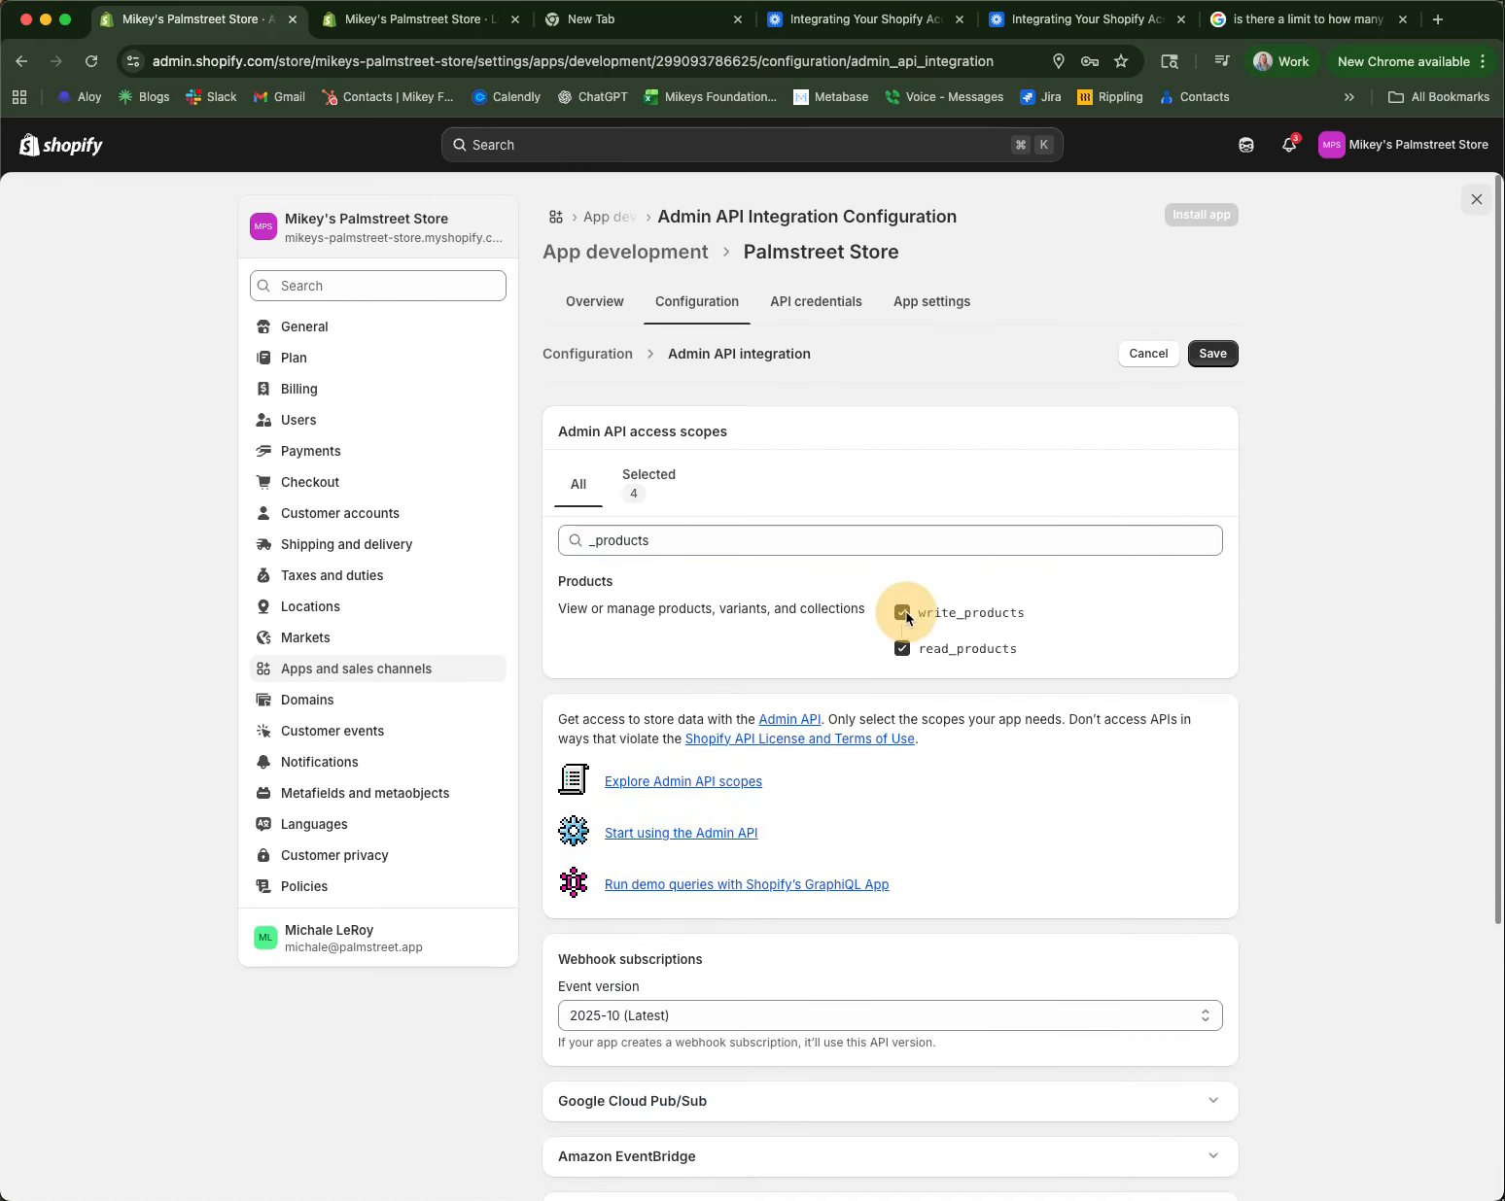
pyautogui.doubleClick(625, 540)
pyautogui.write('_')
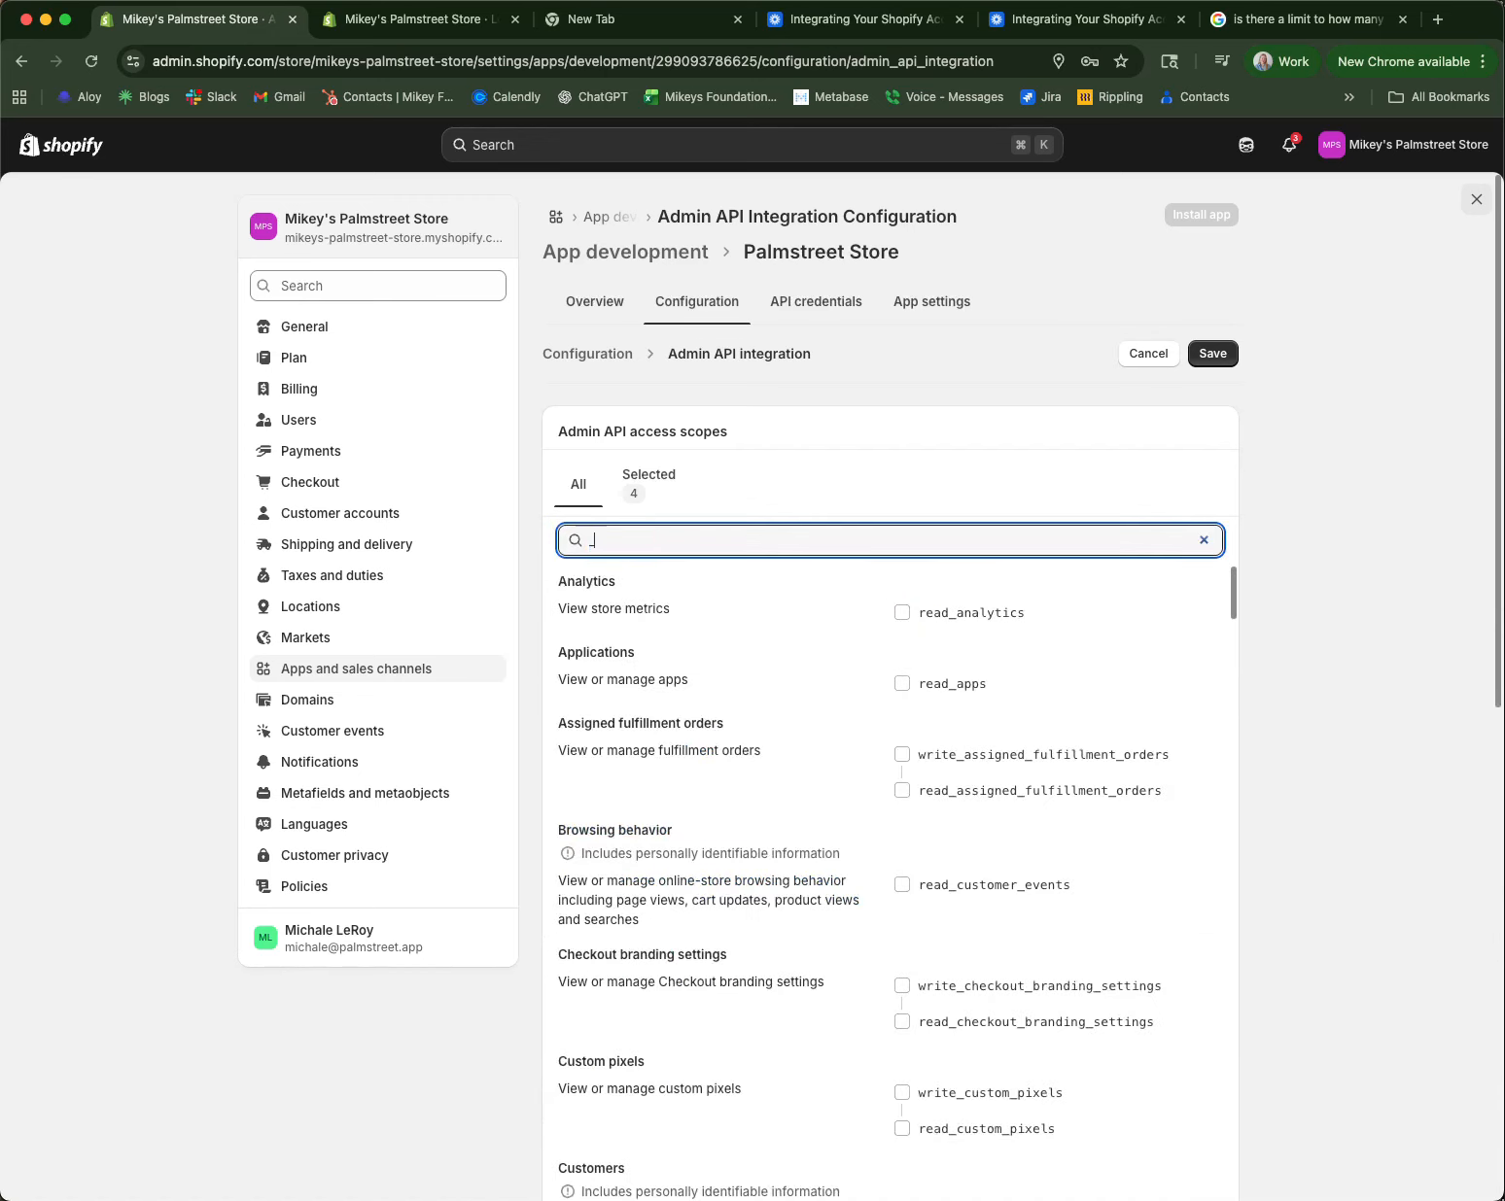
pyautogui.write('locations')
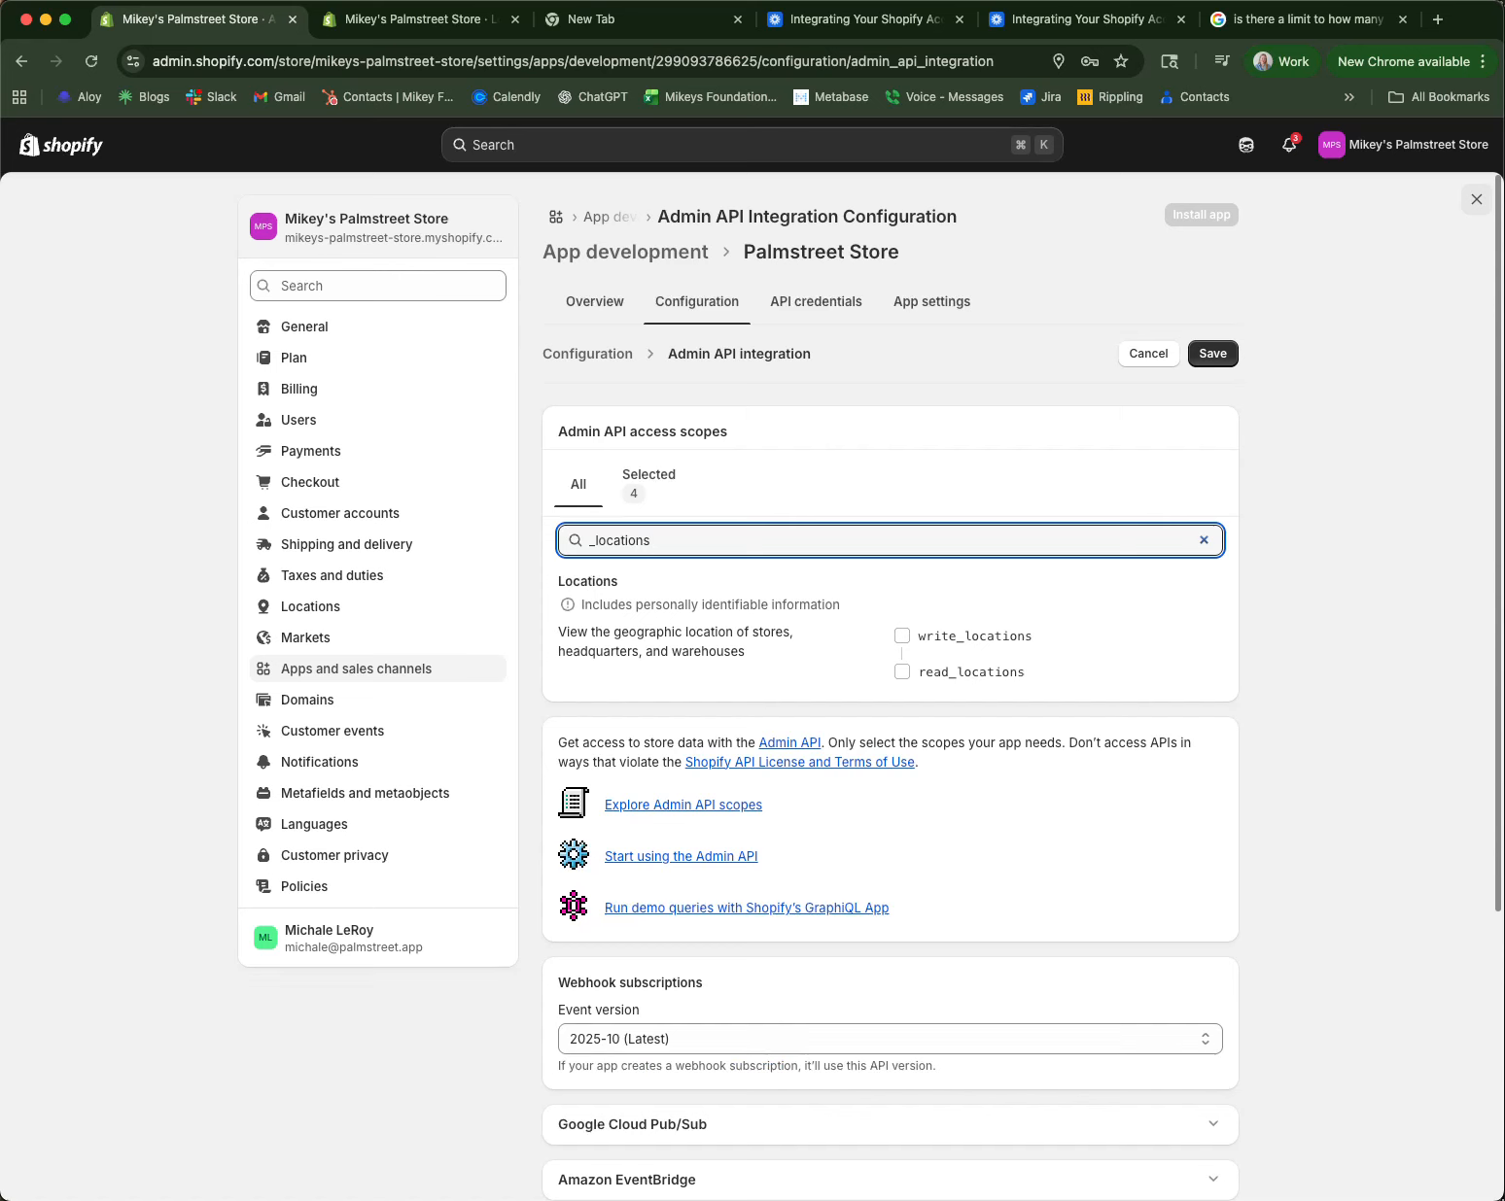
pyautogui.click(902, 636)
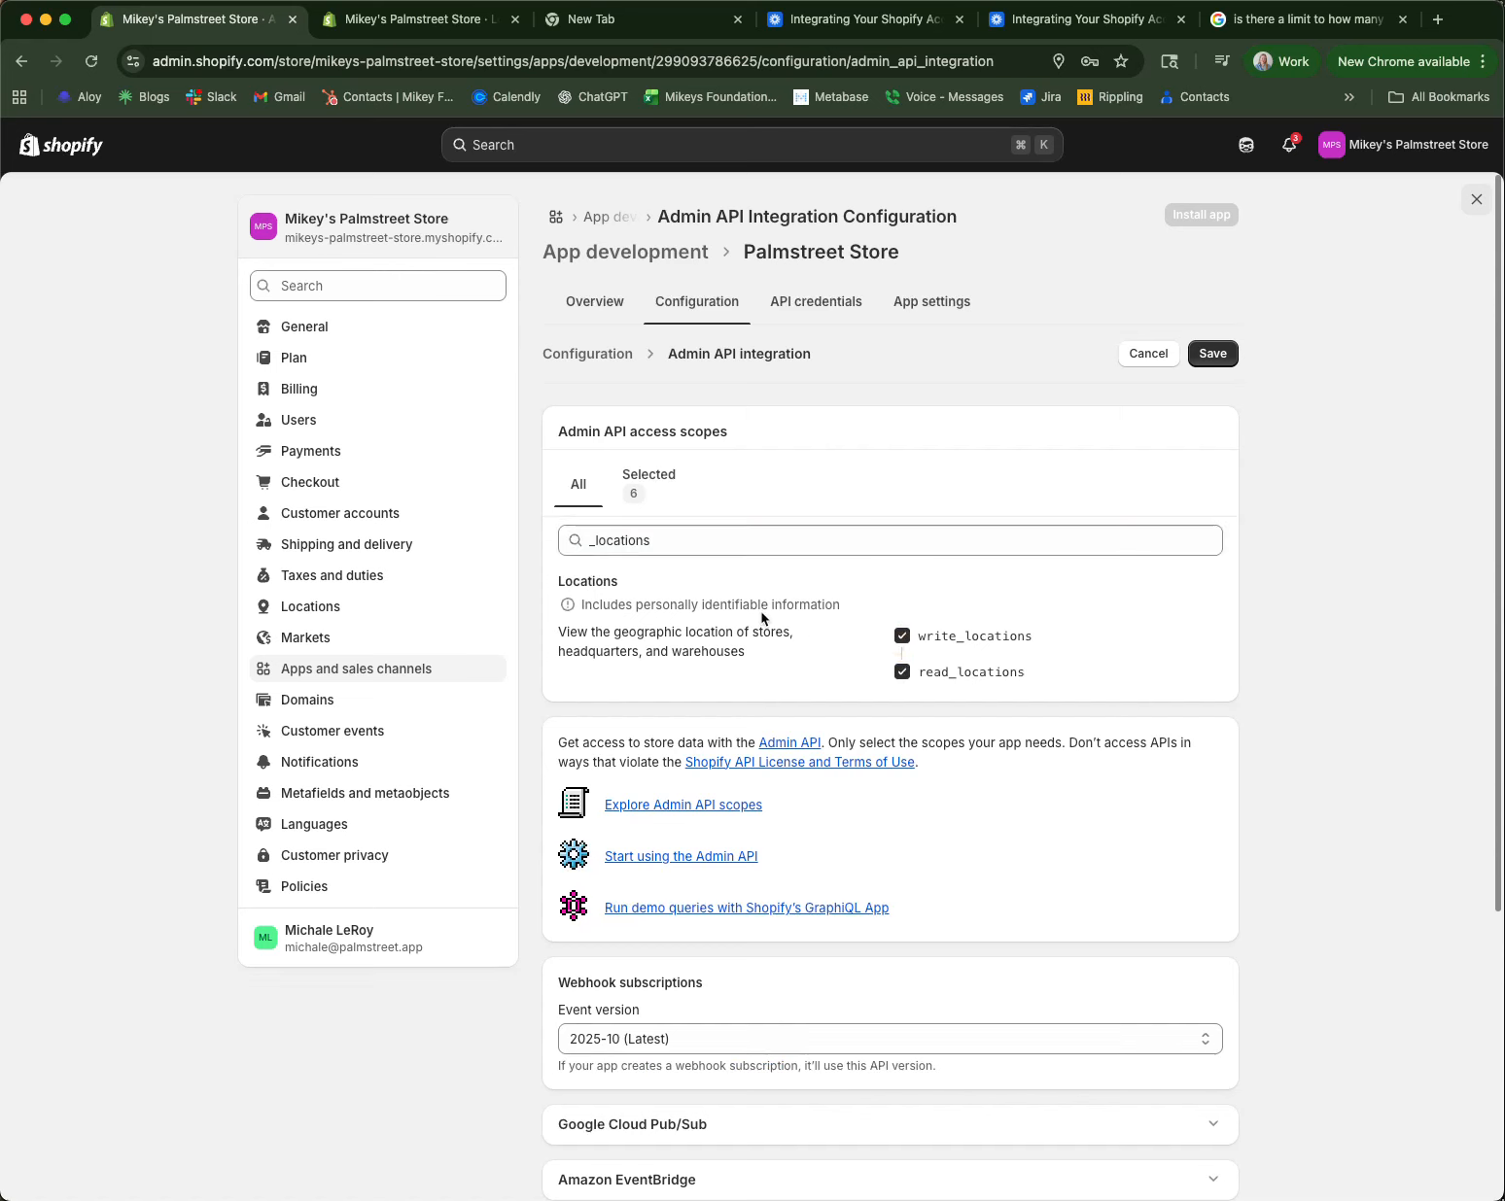
# Step: Add read and write inventory scopes and save the Admin API scopes
pyautogui.doubleClick(636, 542)
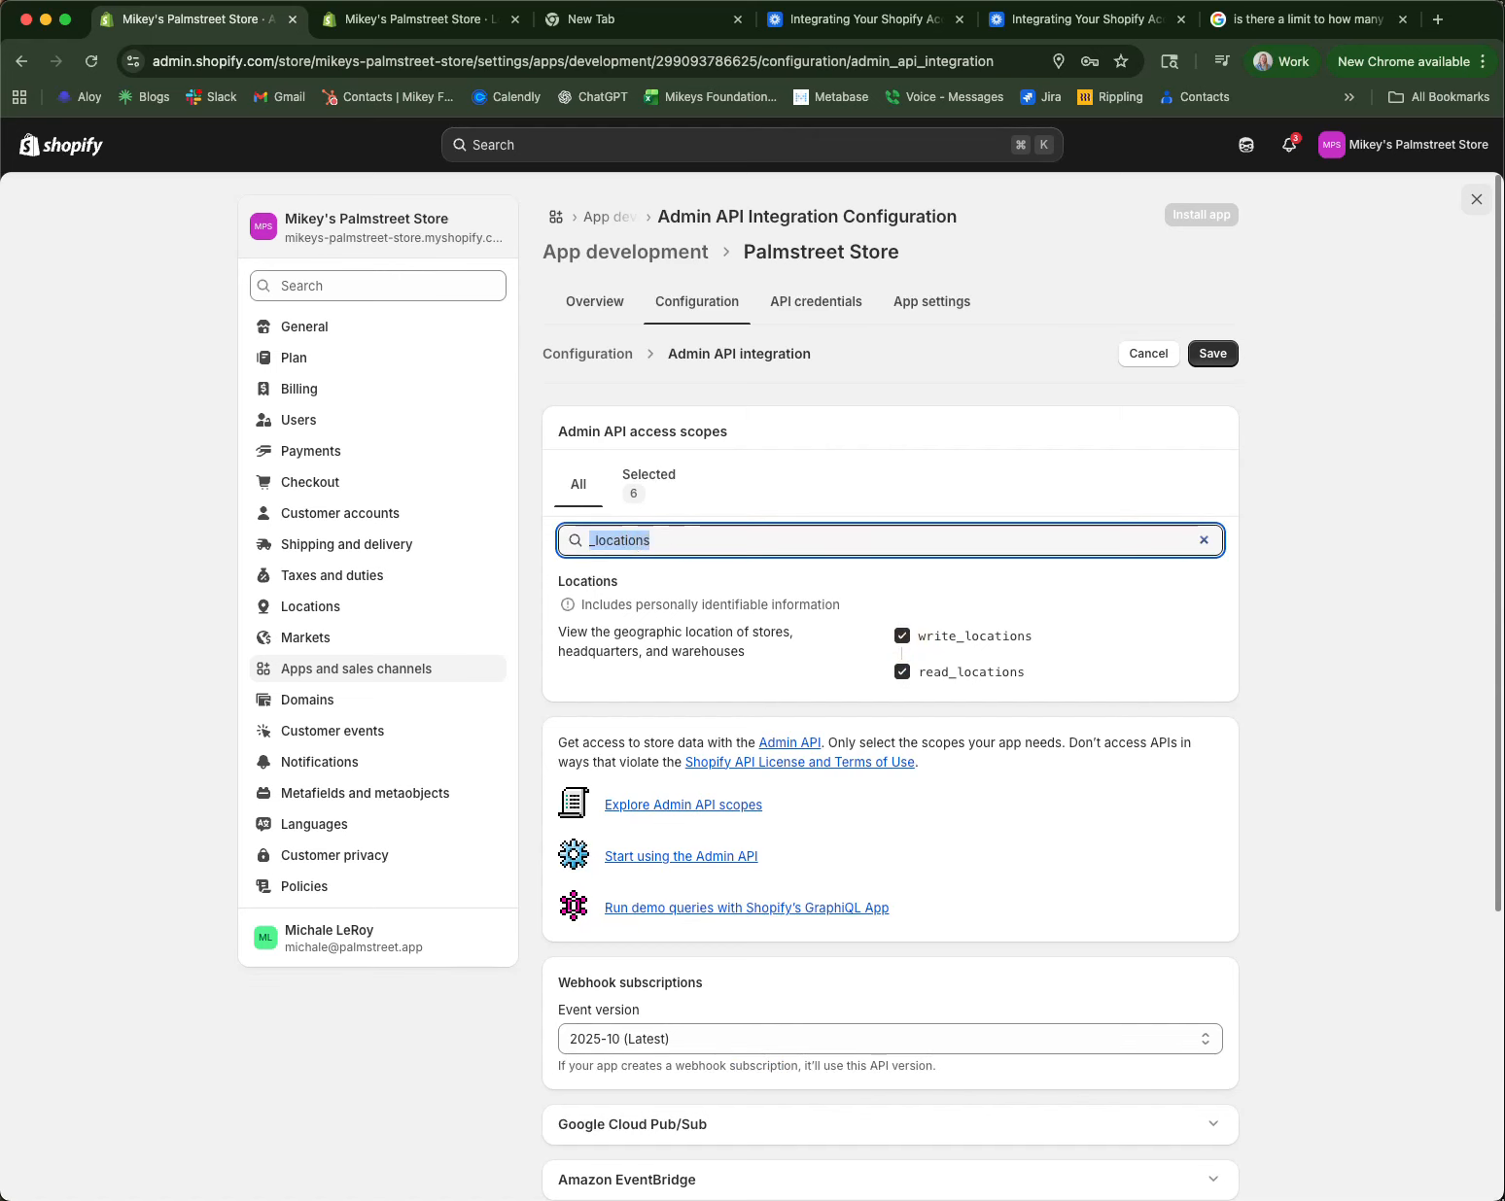
pyautogui.write('_inventory')
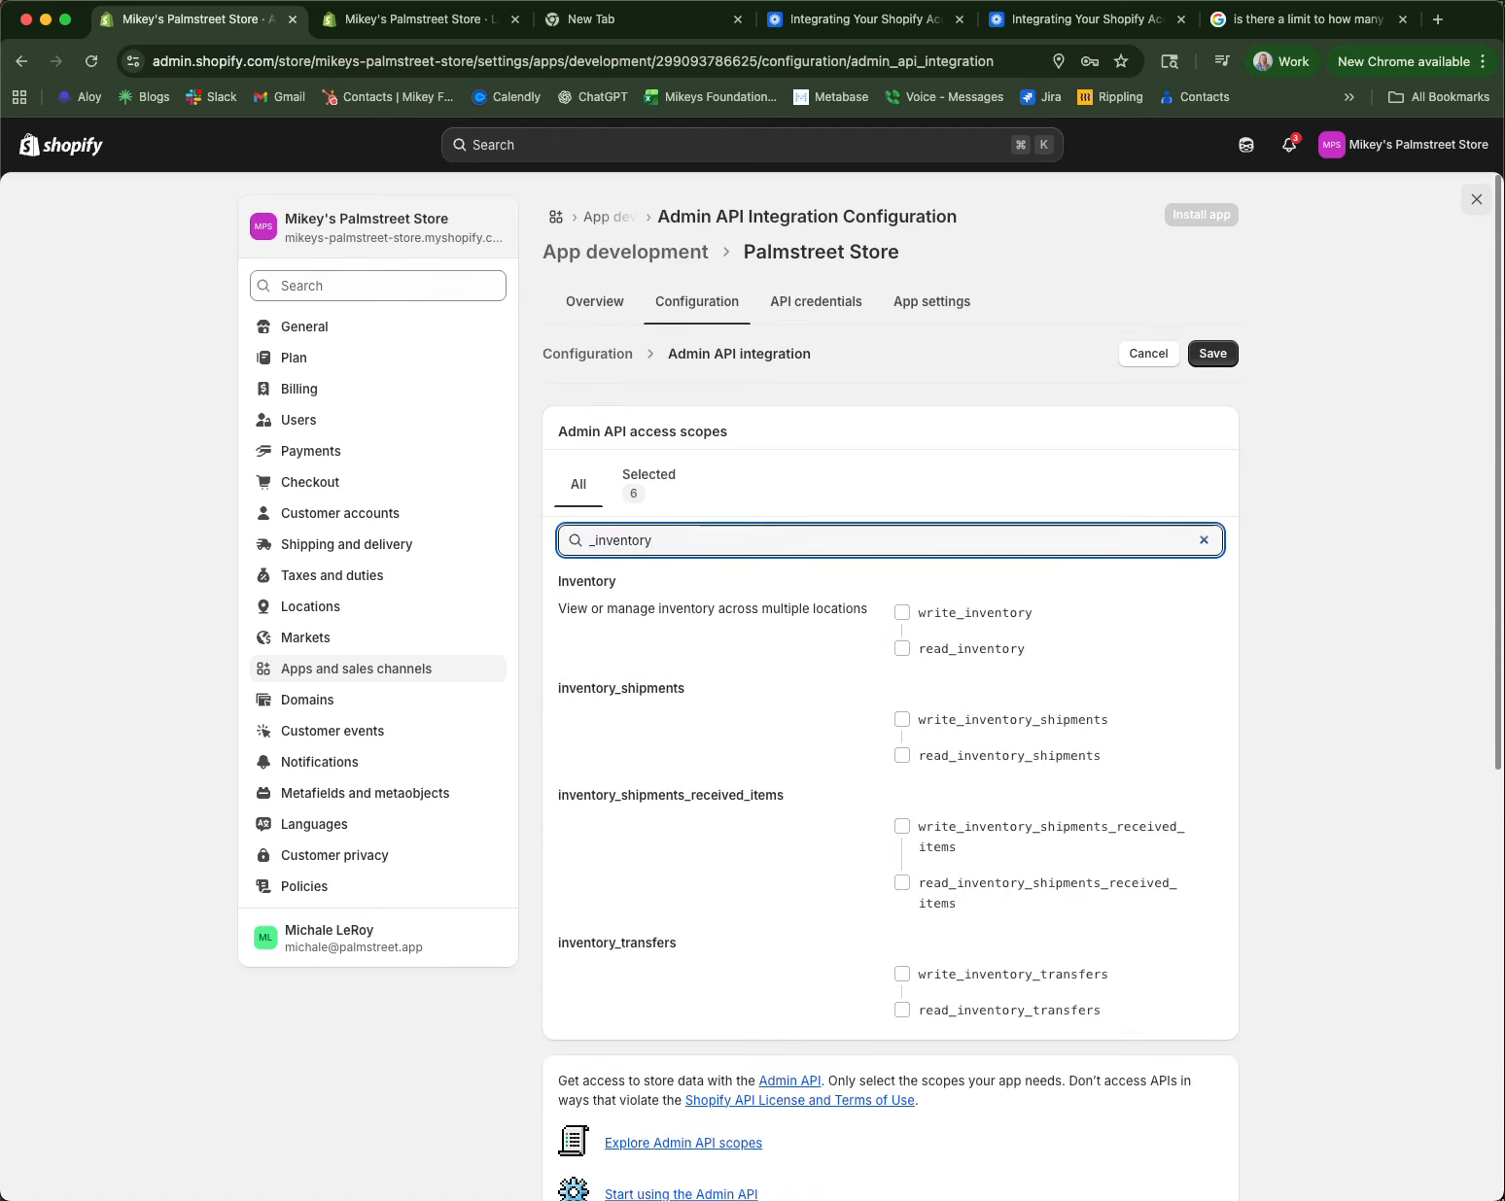
pyautogui.click(904, 614)
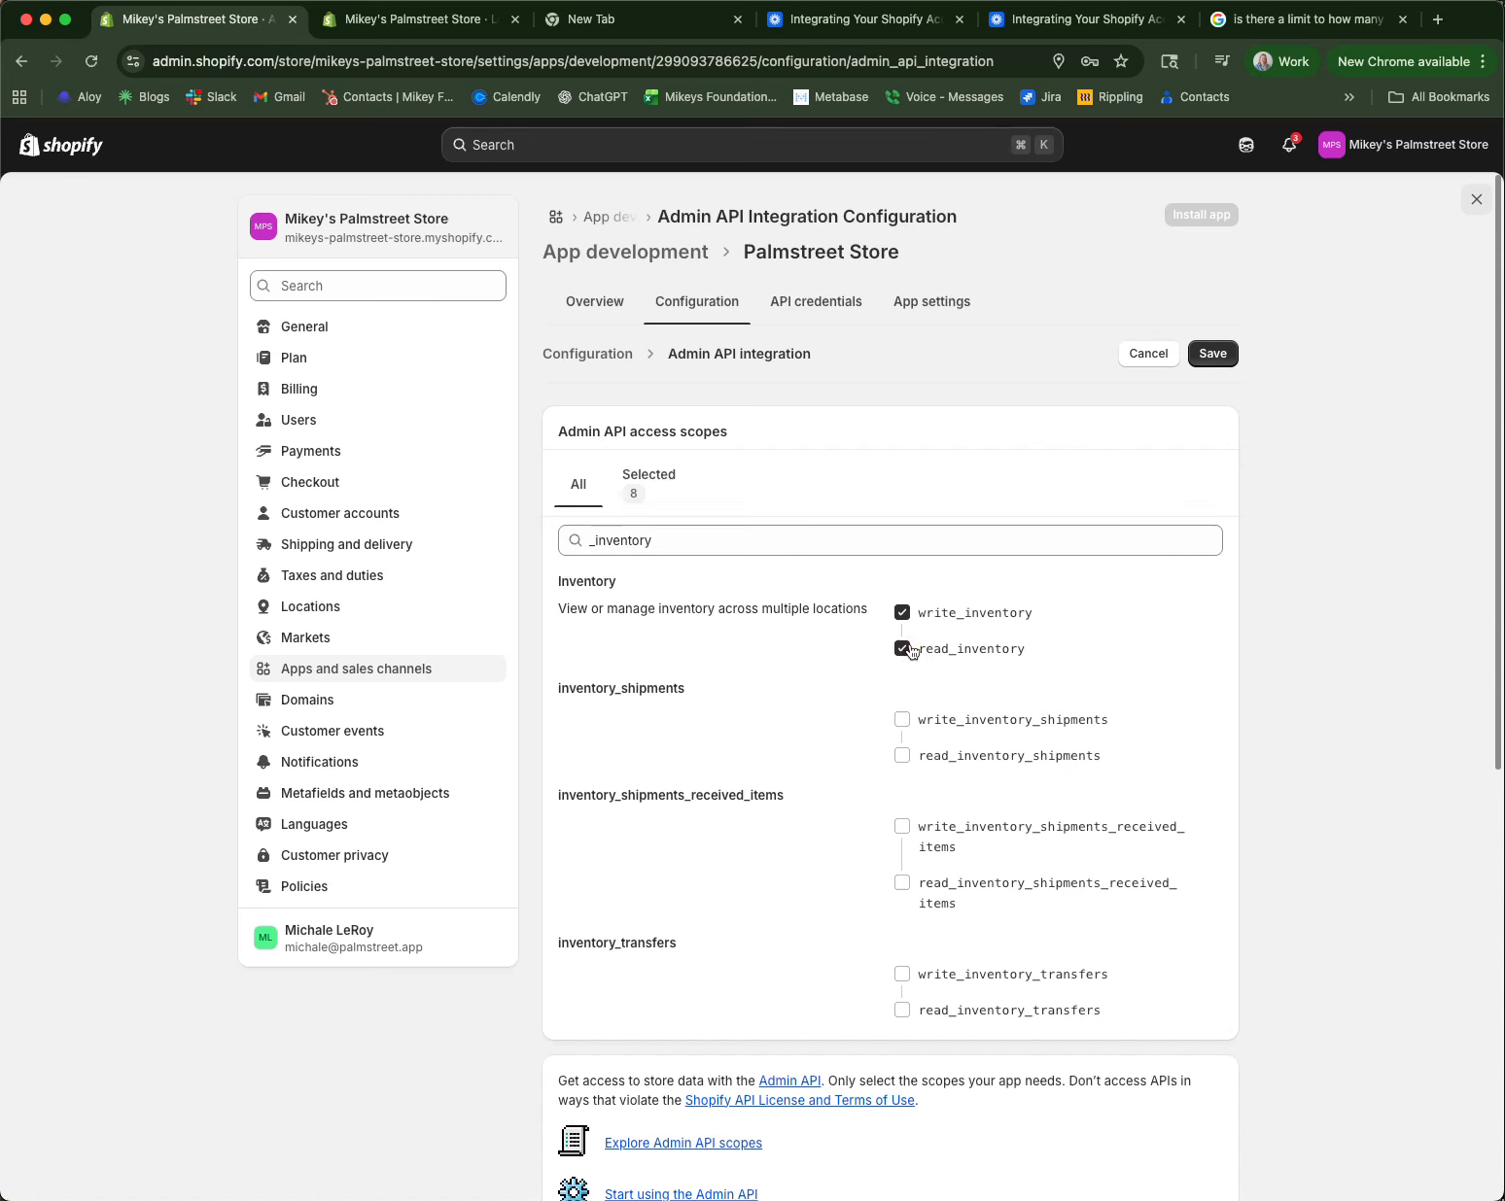
pyautogui.click(1222, 364)
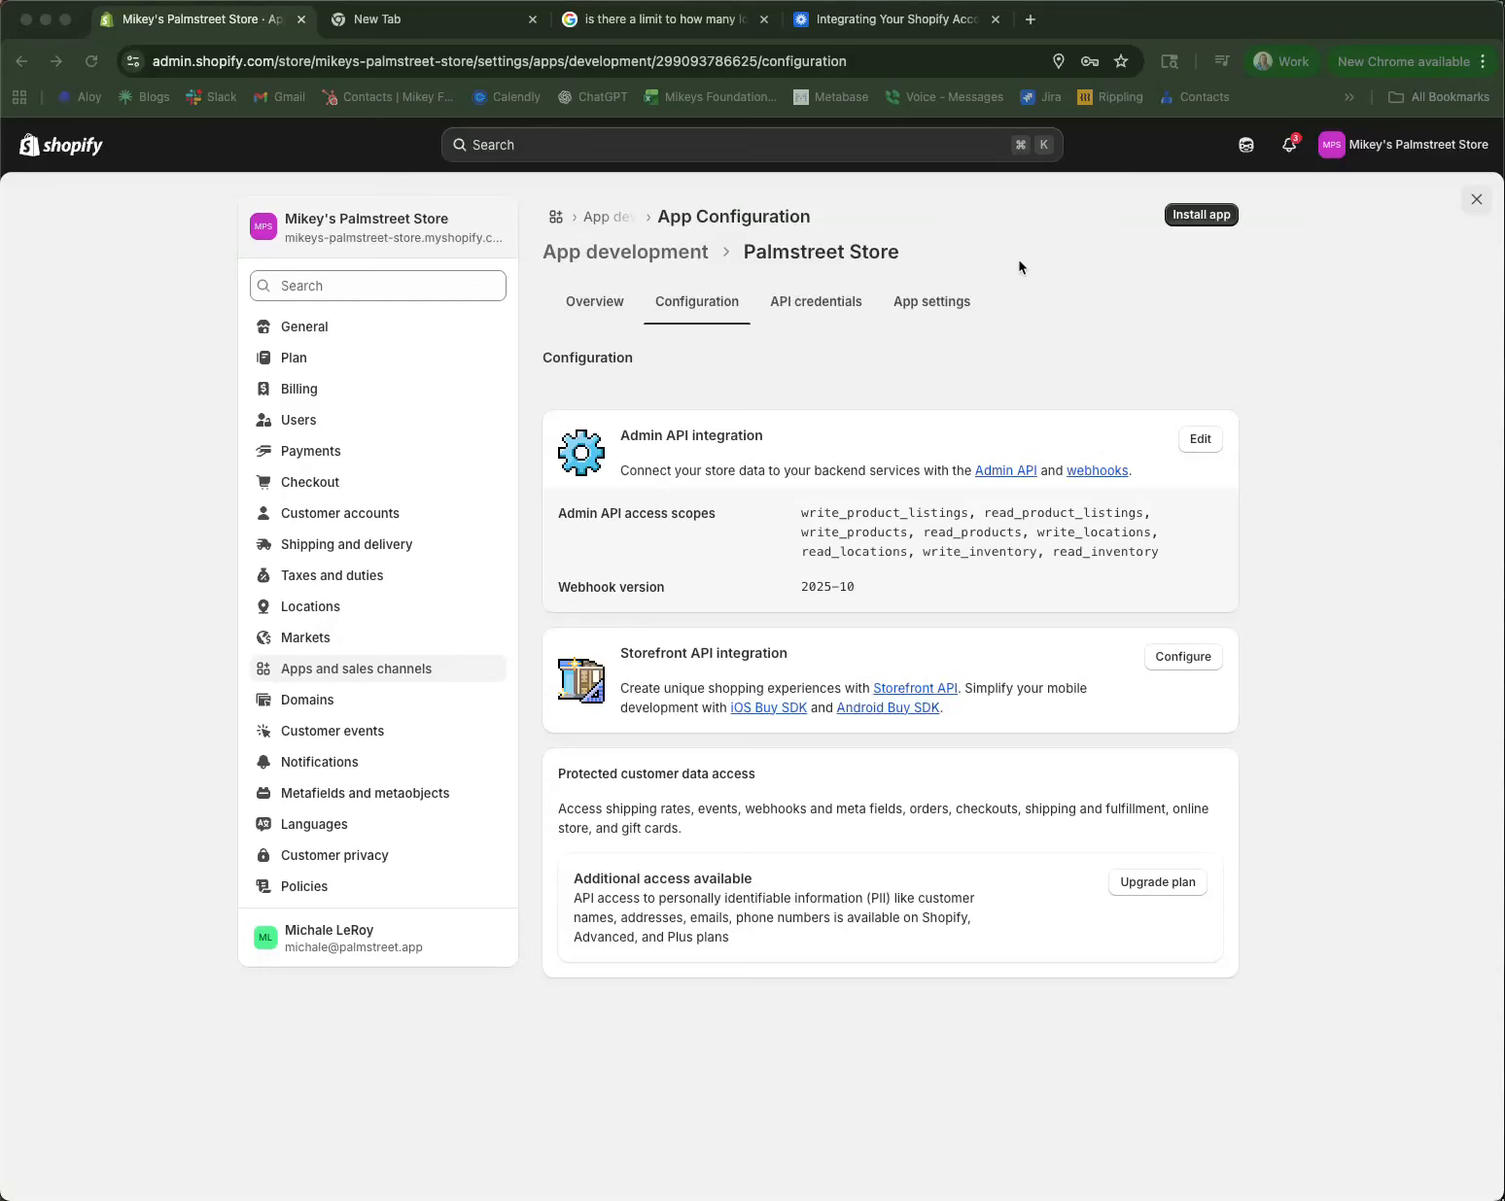
# Step: Install the Palmstreet Store app on the store and confirm
pyautogui.click(1202, 217)
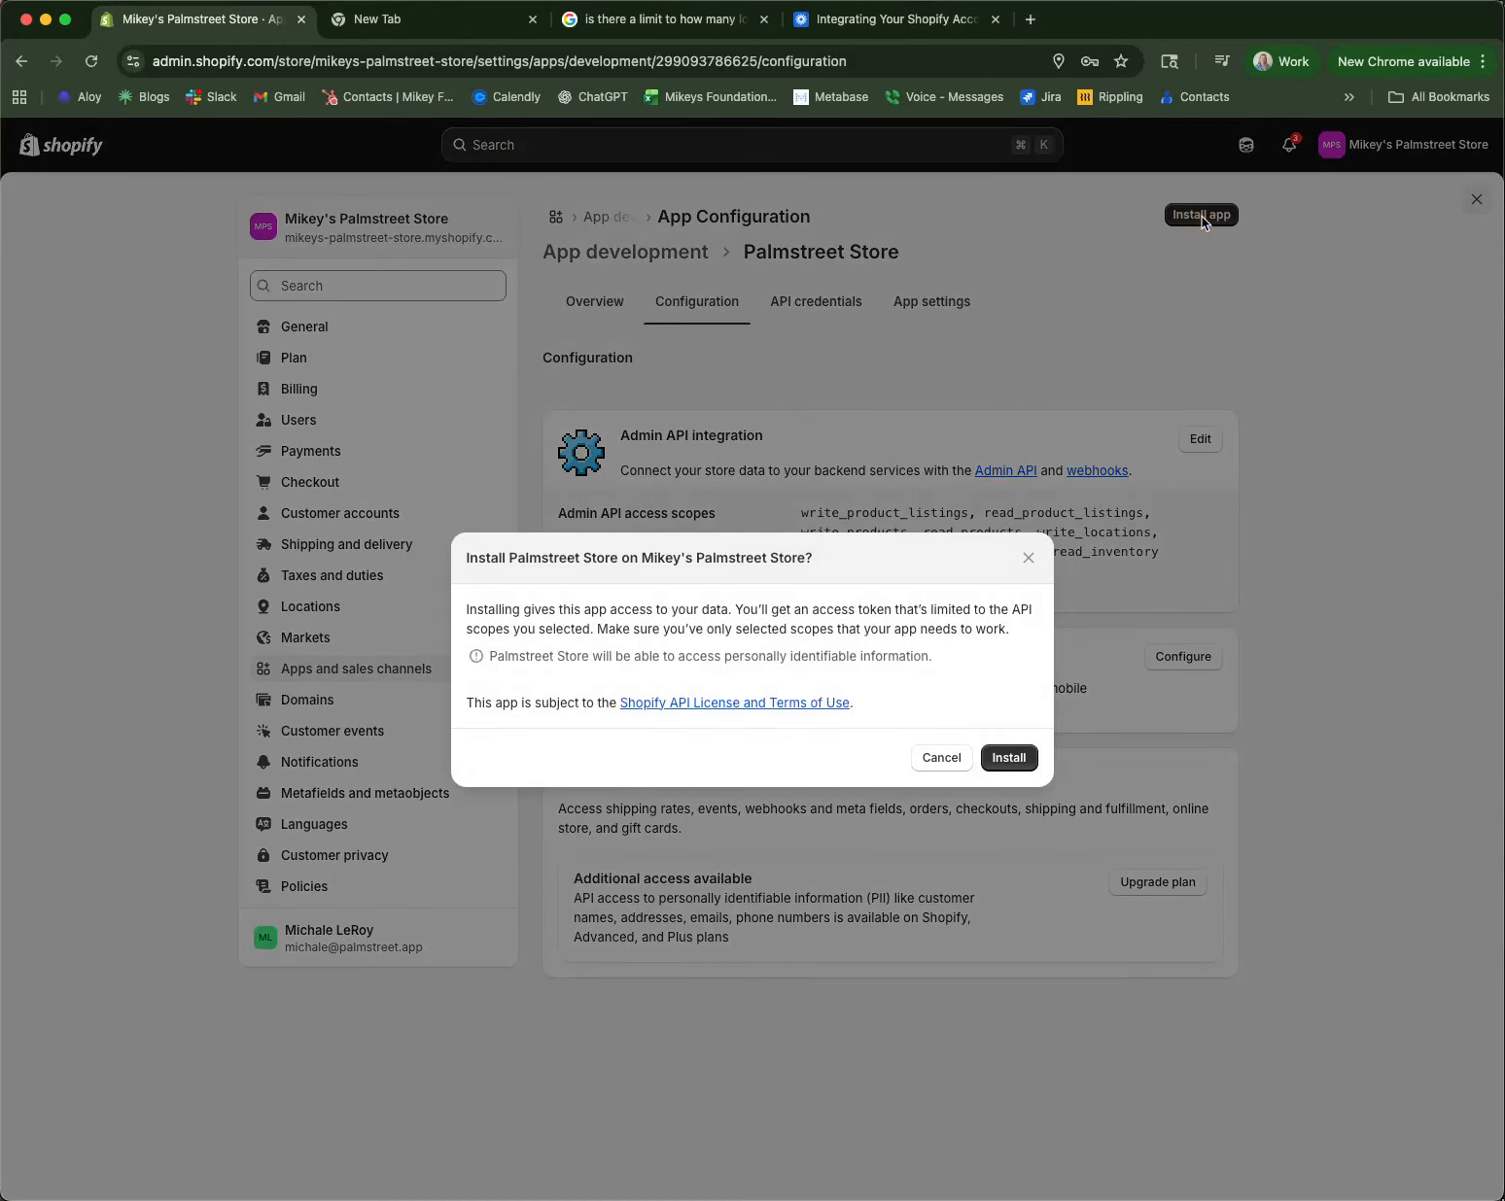
pyautogui.click(1006, 758)
pyautogui.click(1342, 614)
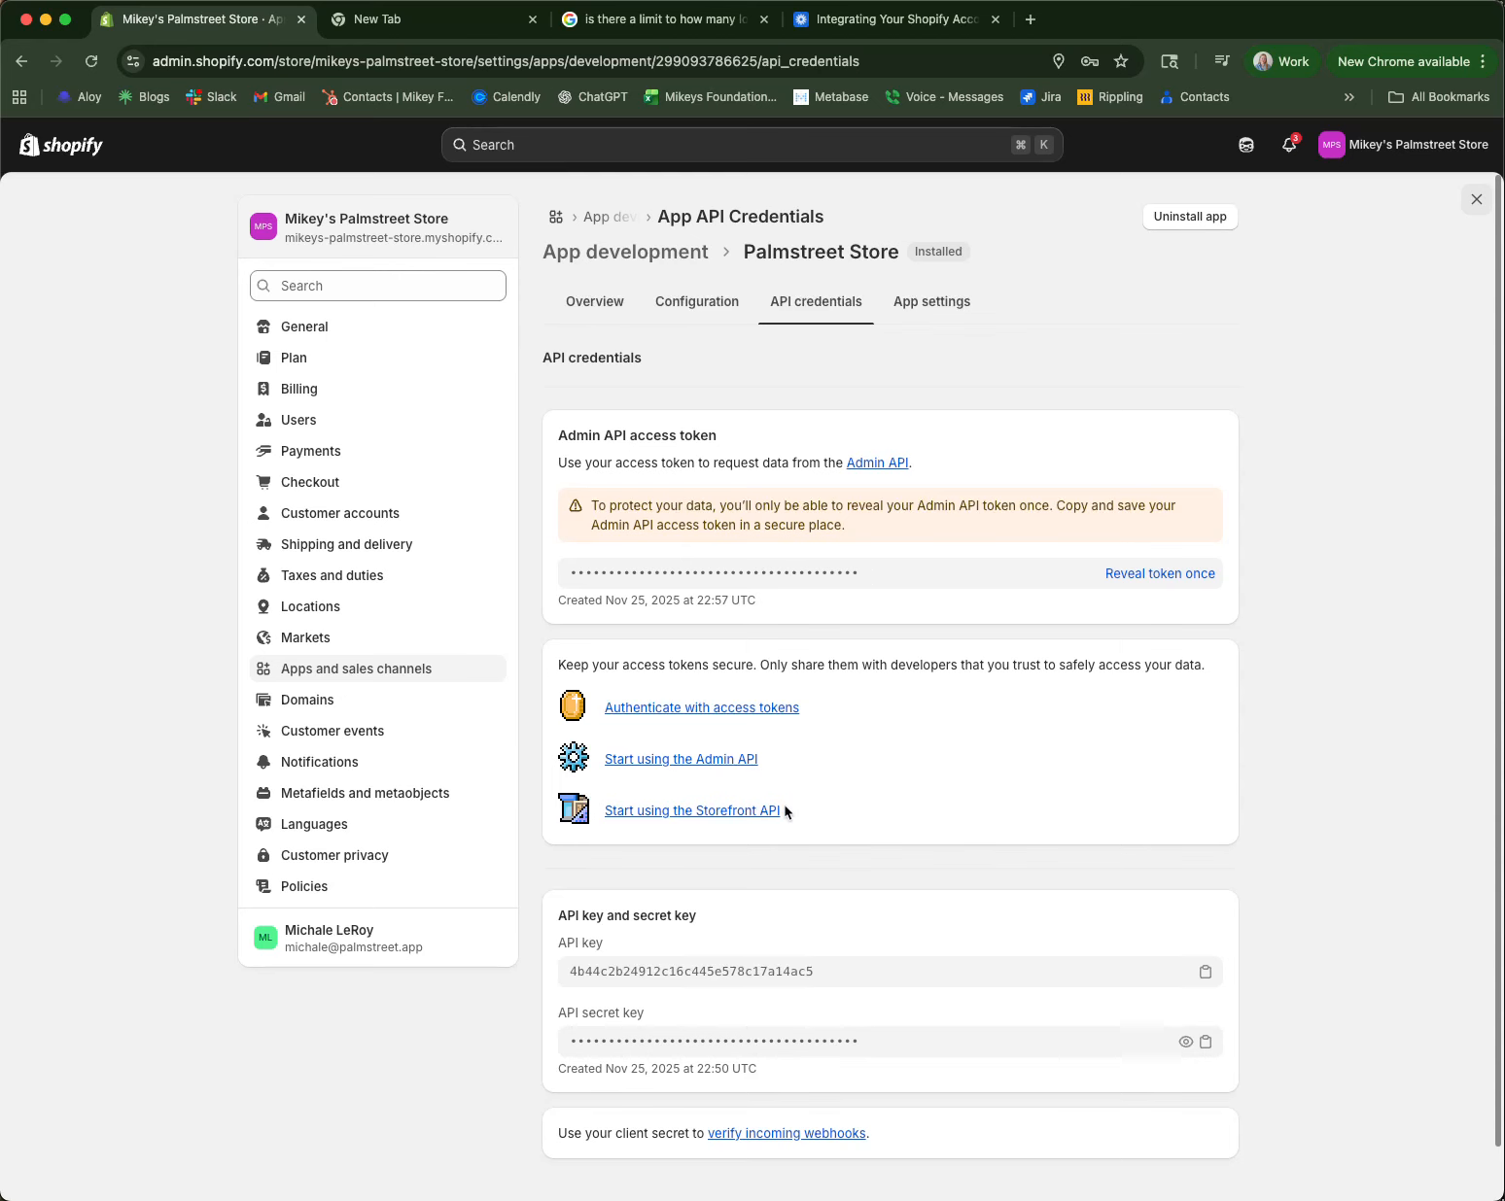
# Step: Reveal the Admin API access token and copy it
pyautogui.scroll(-1, 652, 1017)
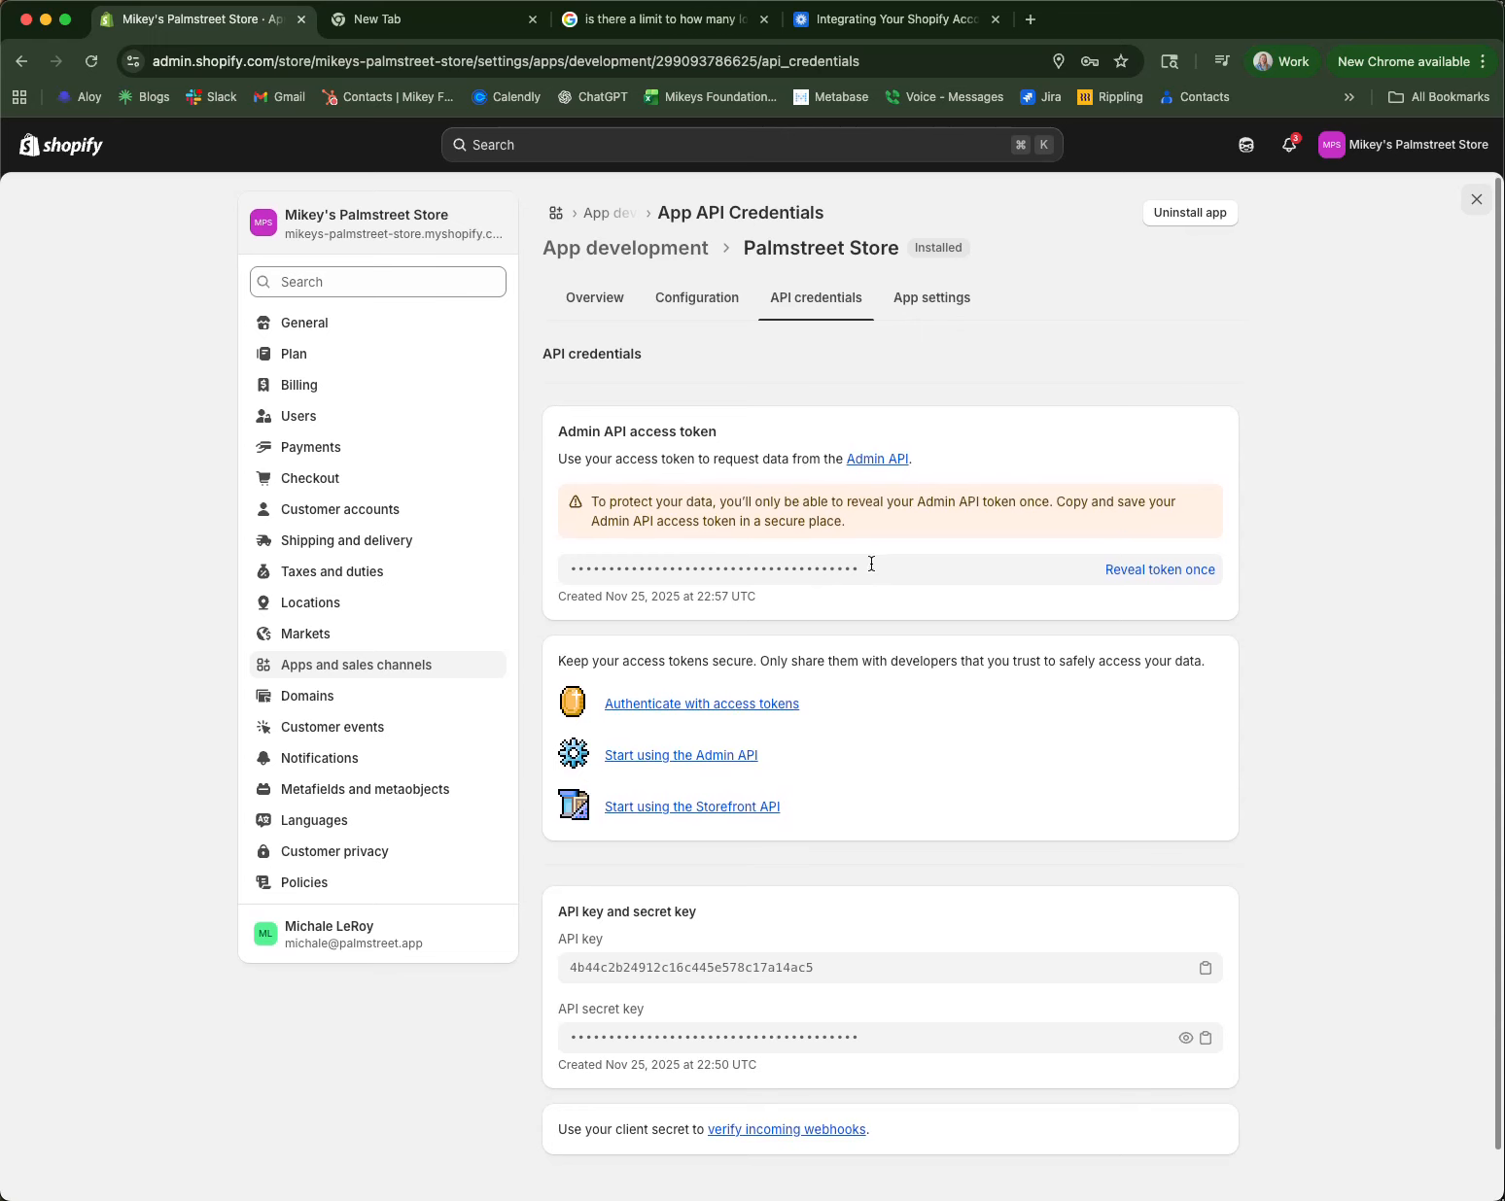
pyautogui.click(1126, 571)
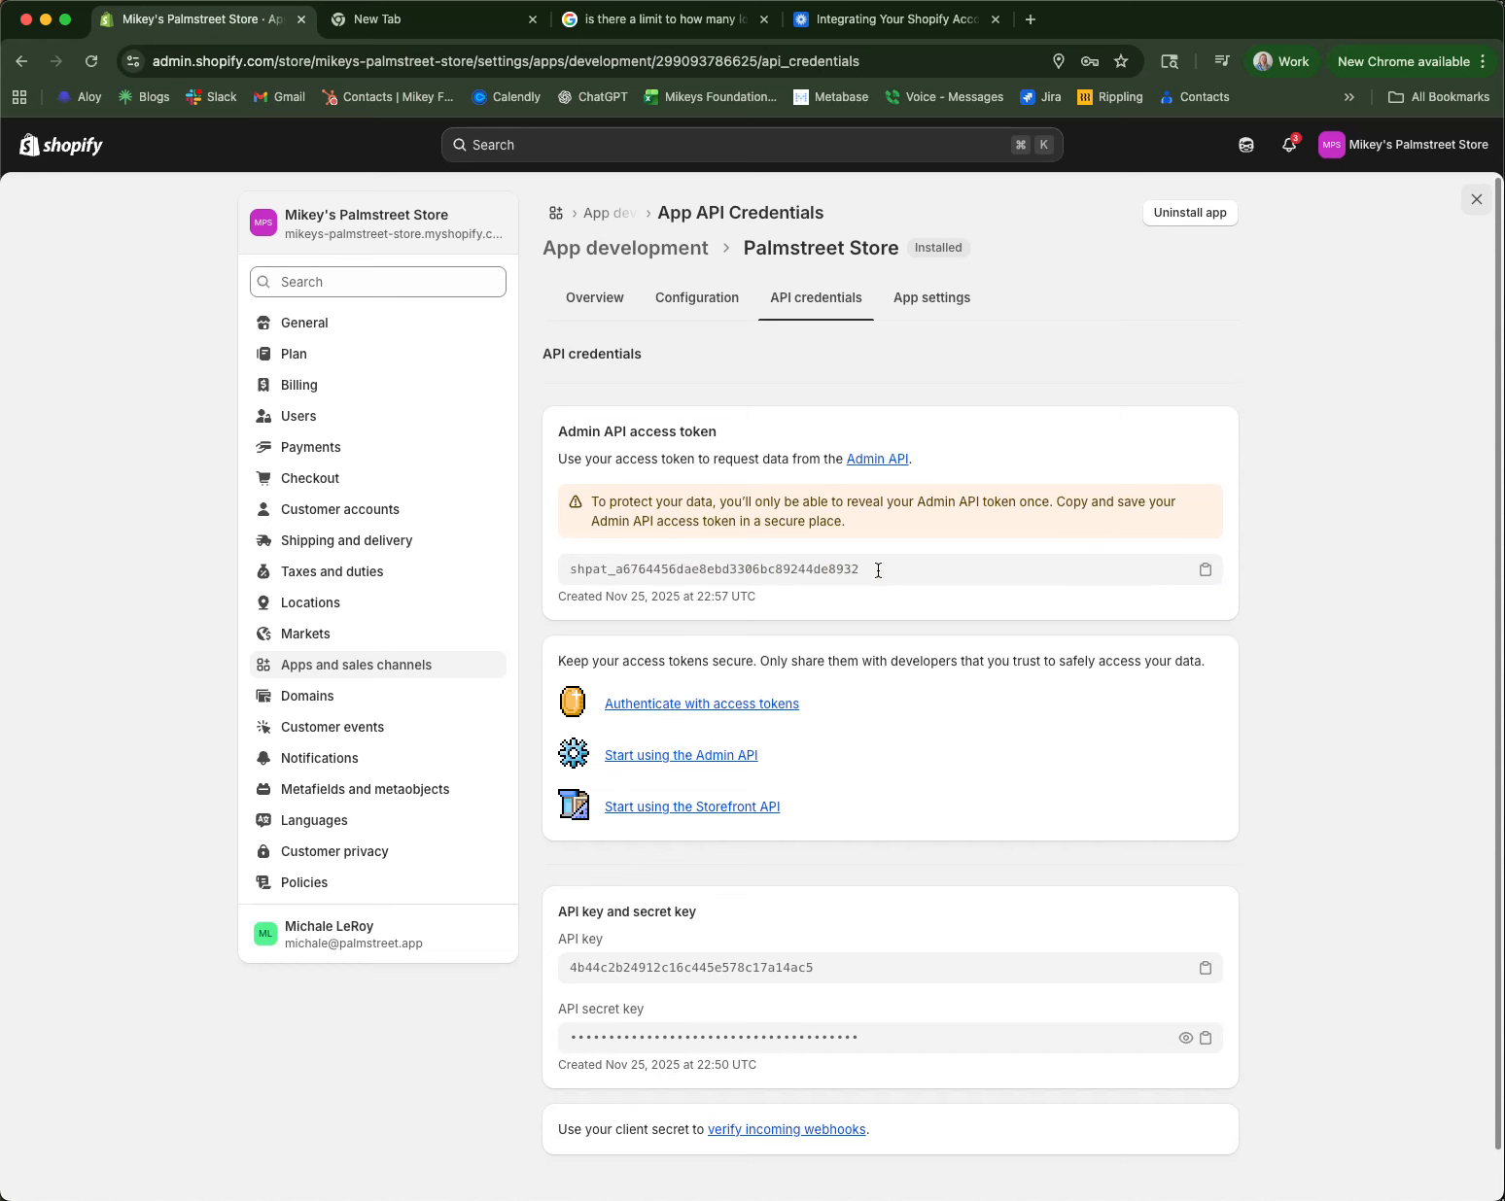
pyautogui.doubleClick(782, 568)
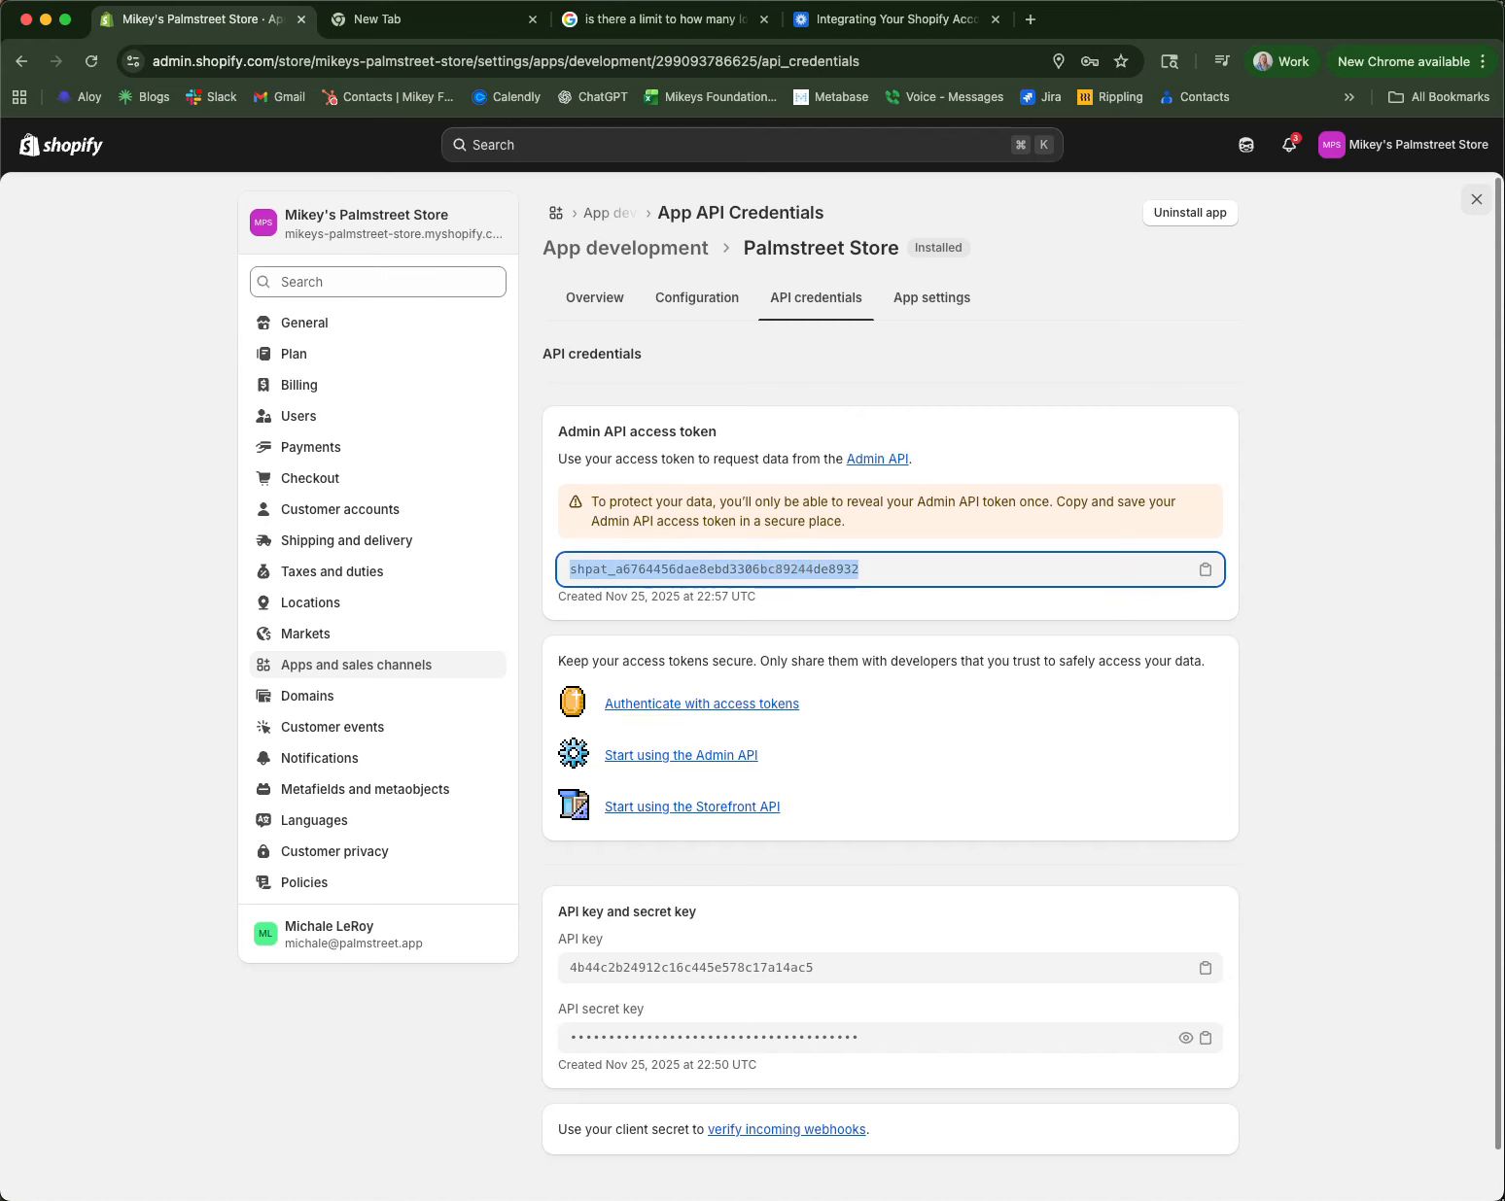
pyautogui.press('super+Tab')
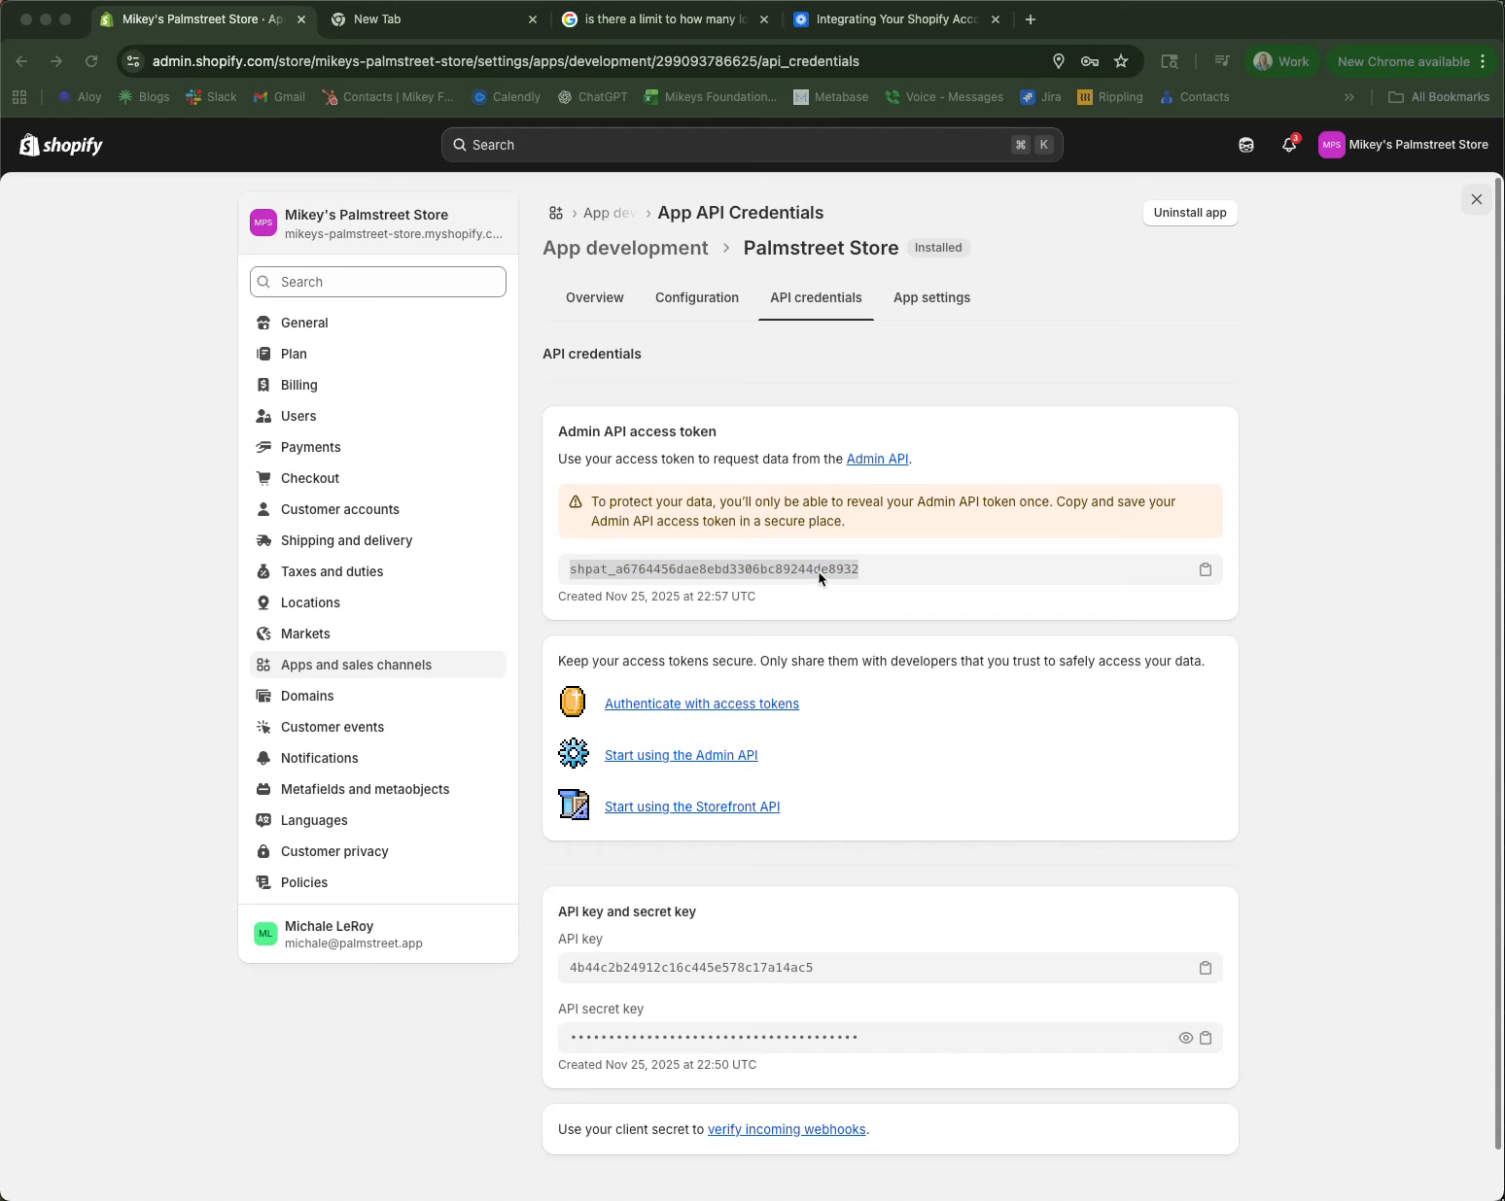
# Step: Reveal the API secret key and copy it
pyautogui.scroll(-1, 856, 836)
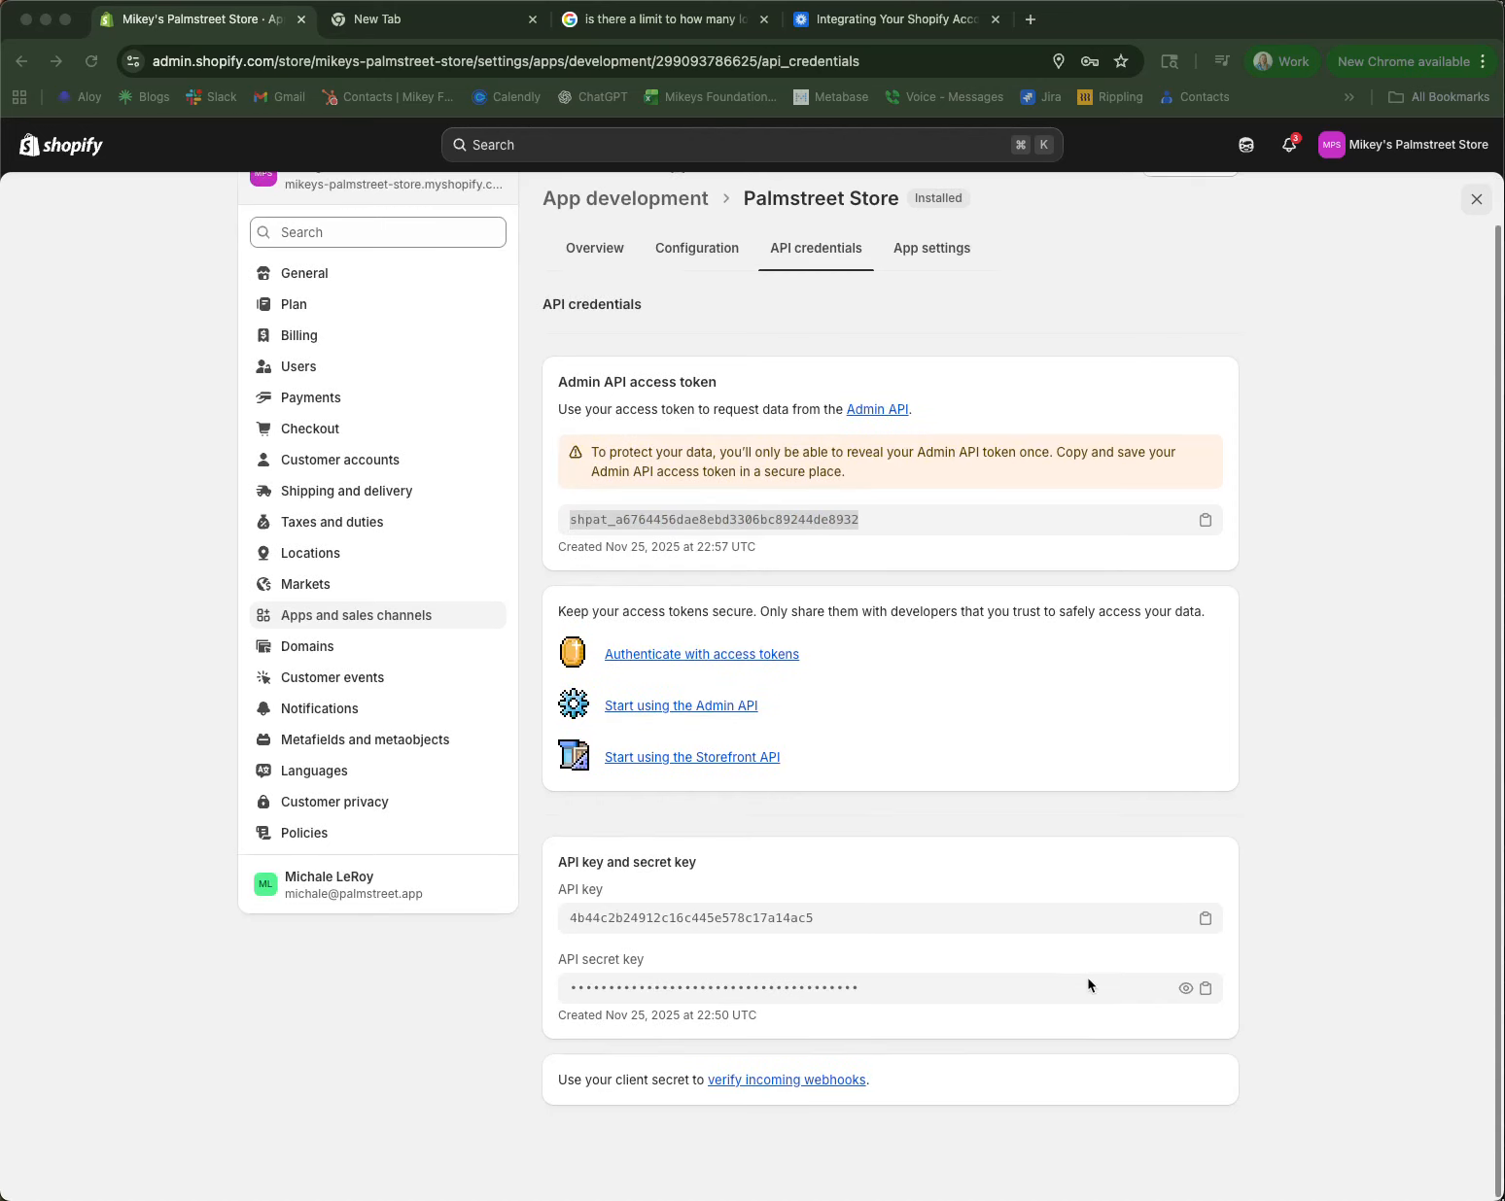
pyautogui.click(1179, 988)
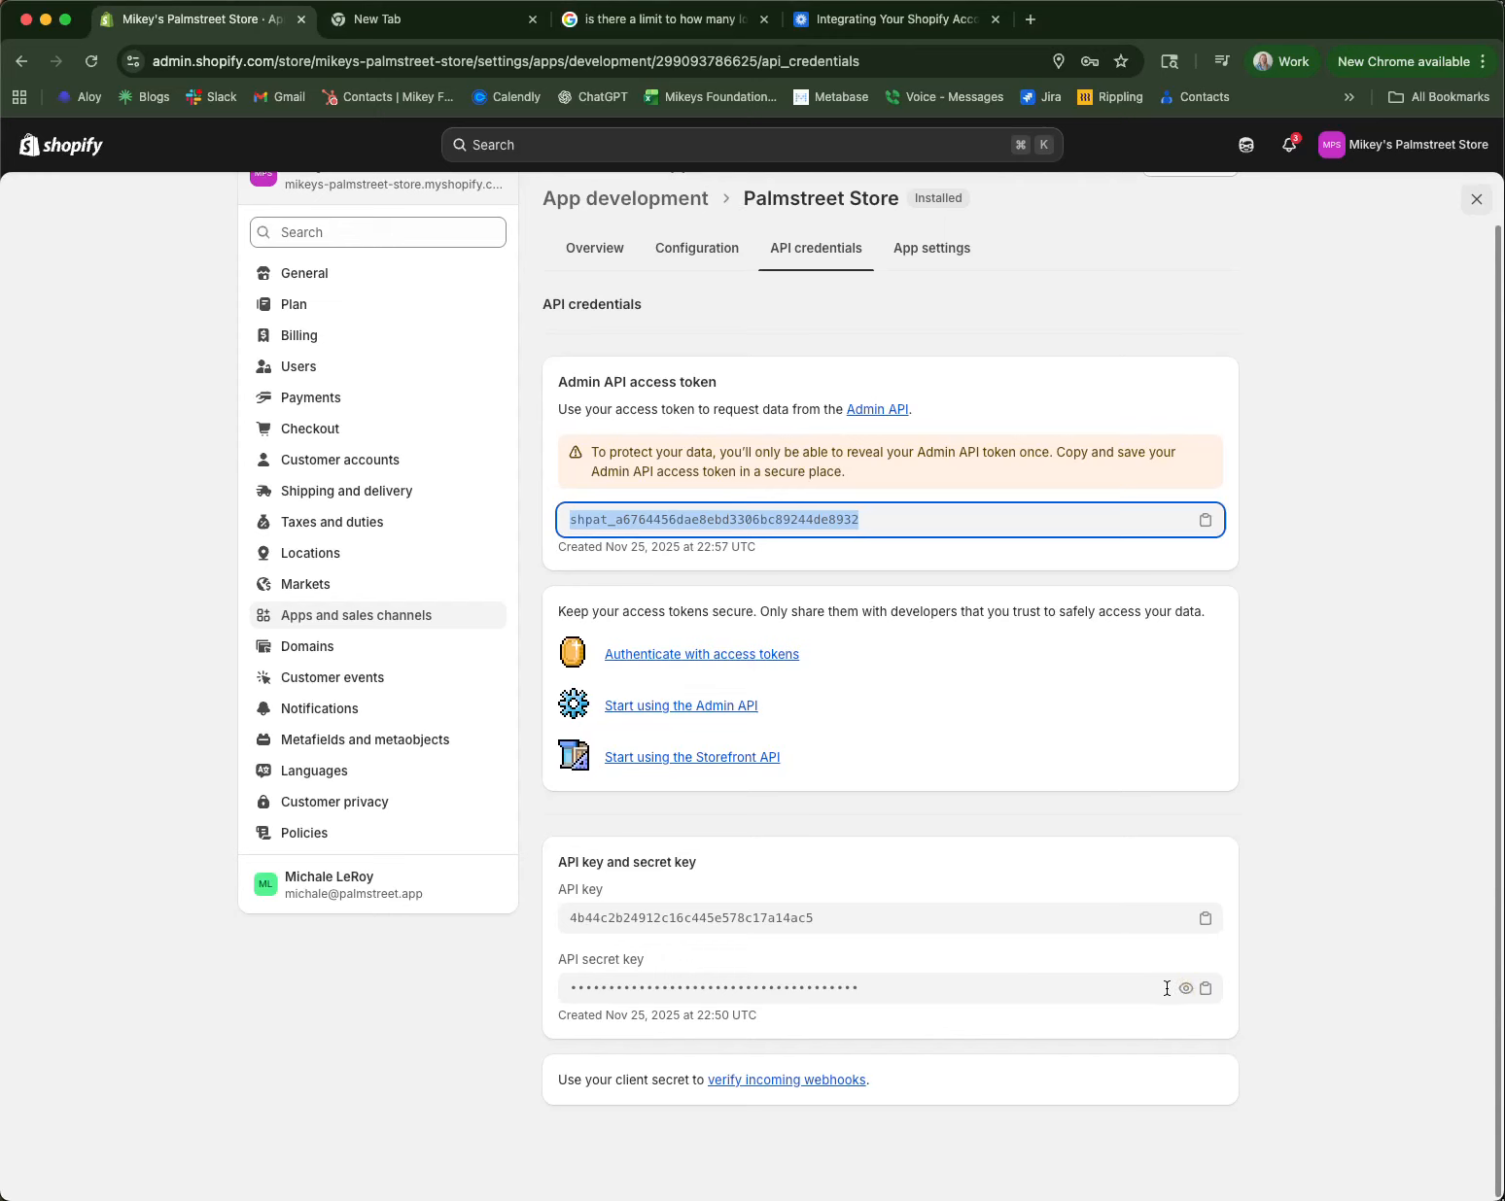
pyautogui.click(1185, 987)
pyautogui.click(794, 991)
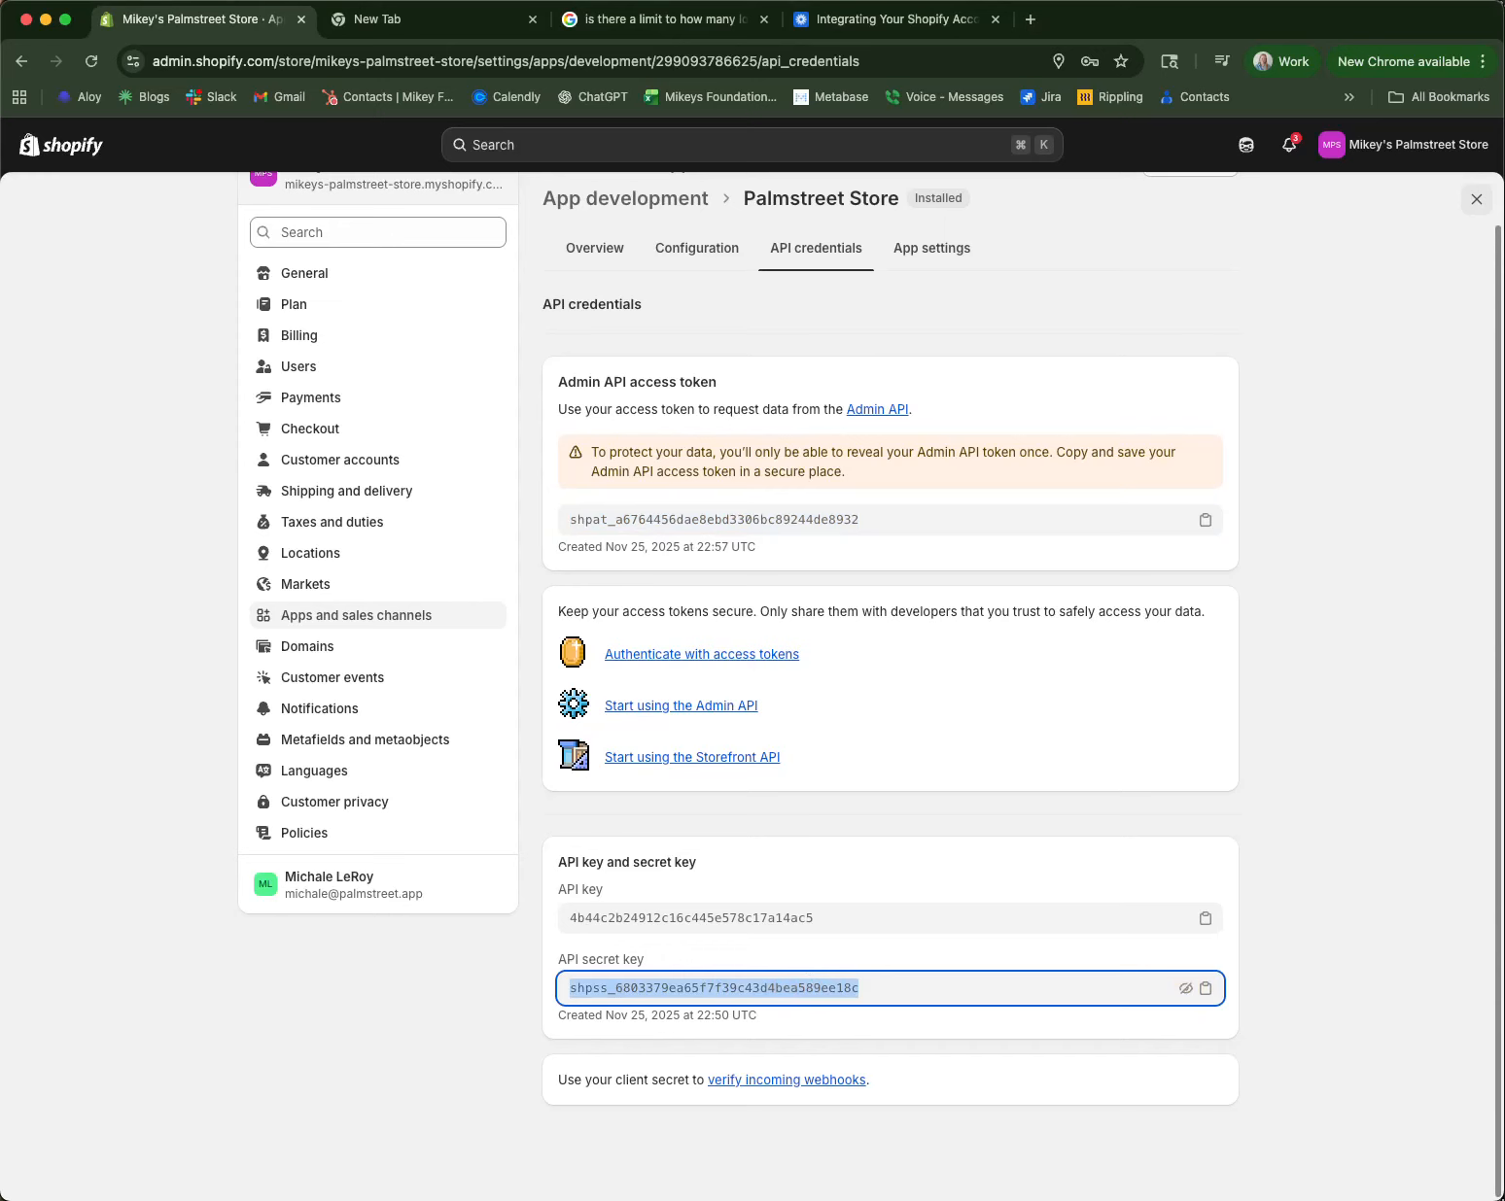
pyautogui.press('super+Tab')
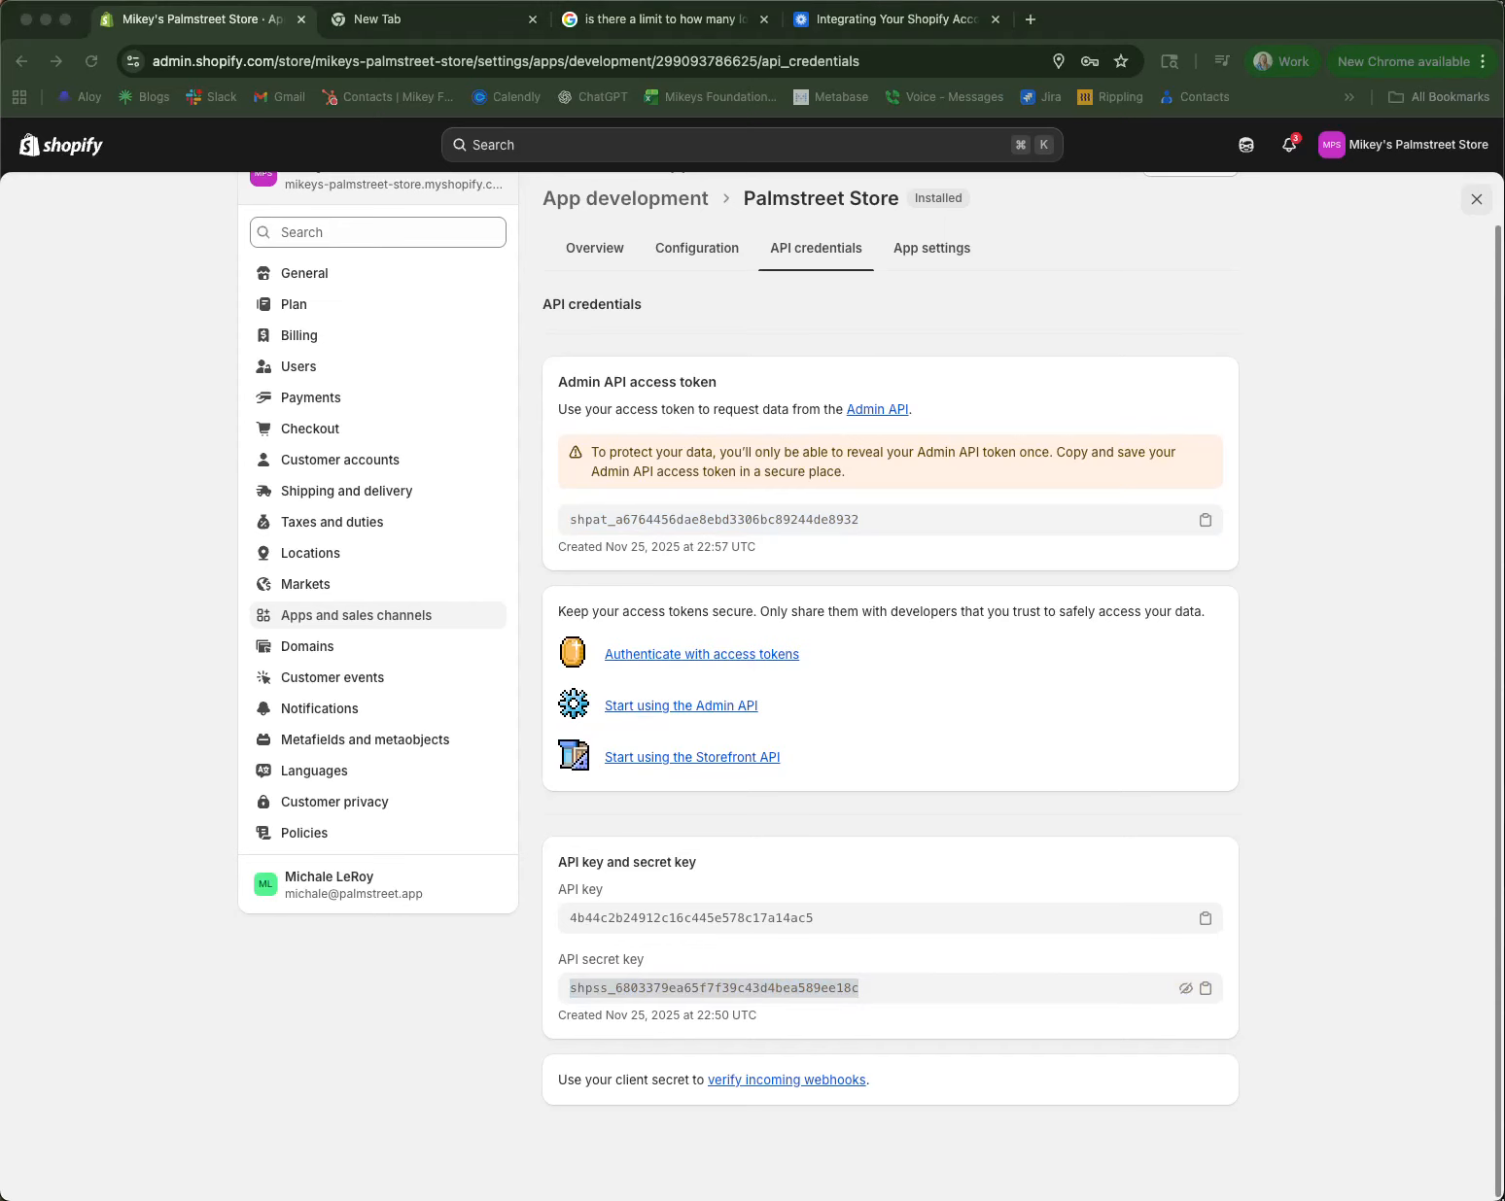
pyautogui.click(1285, 775)
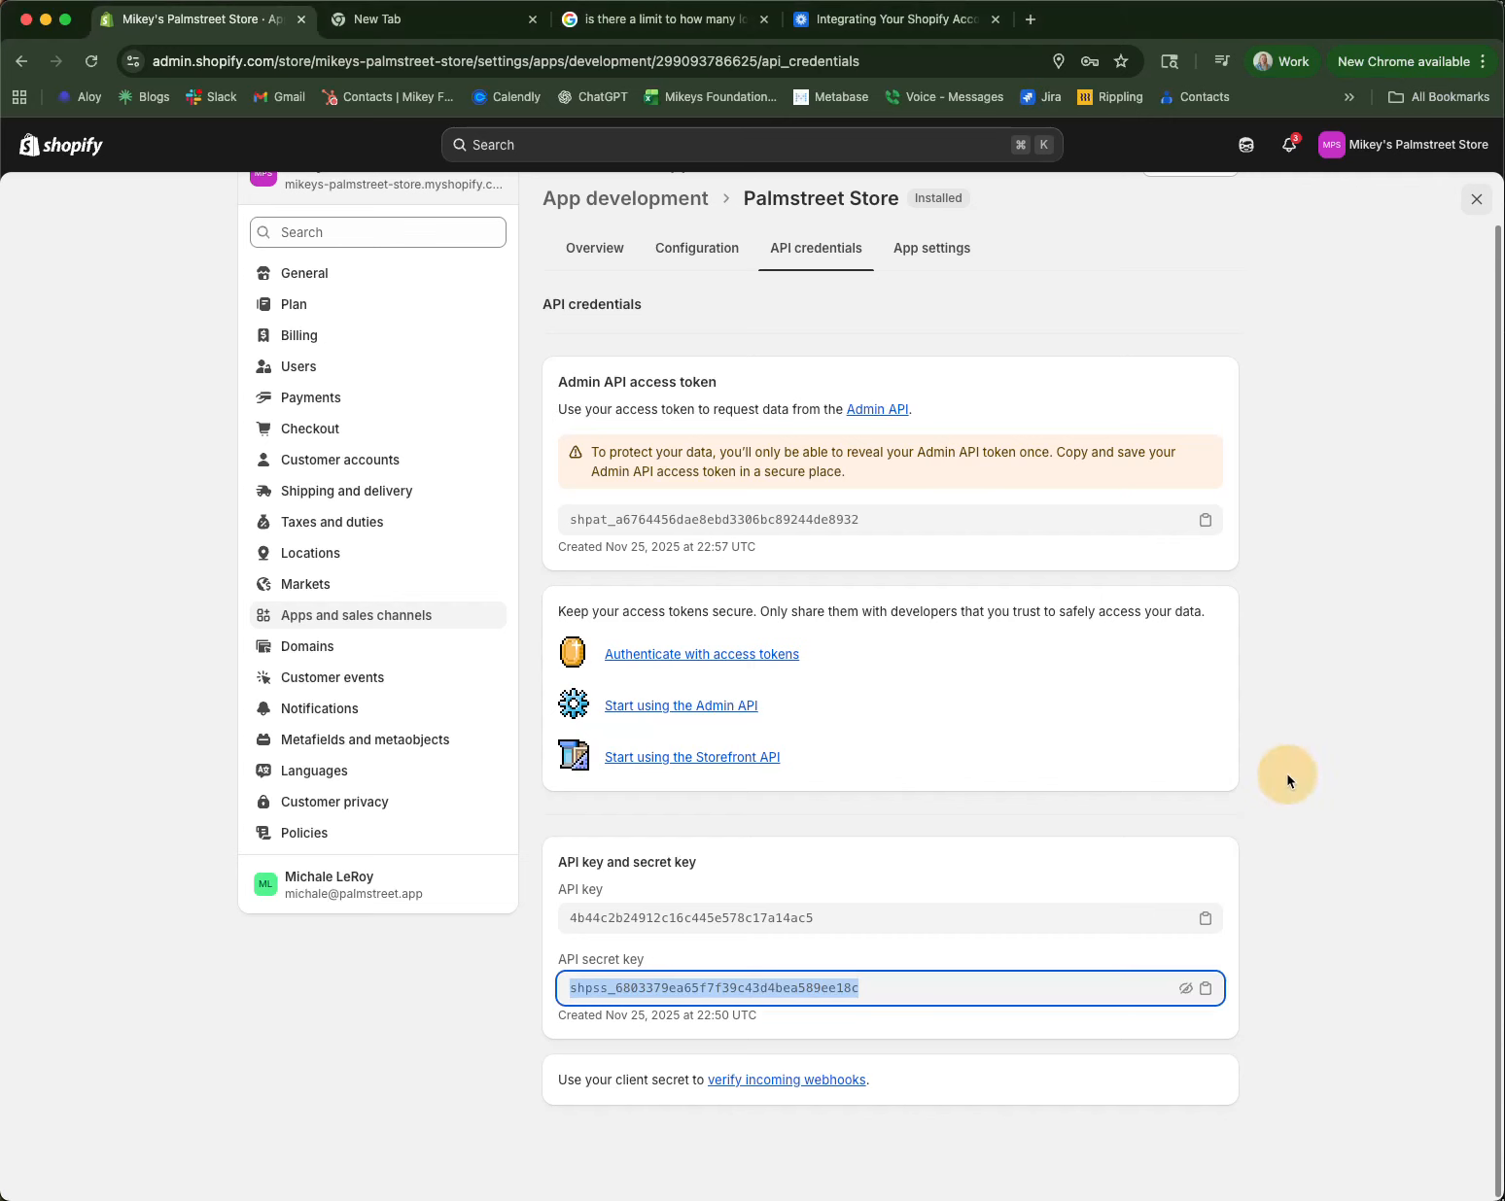
# Step: Enter the Shopify store URL alongside the pasted token and secret key, then connect
pyautogui.scroll(2, 1278, 730)
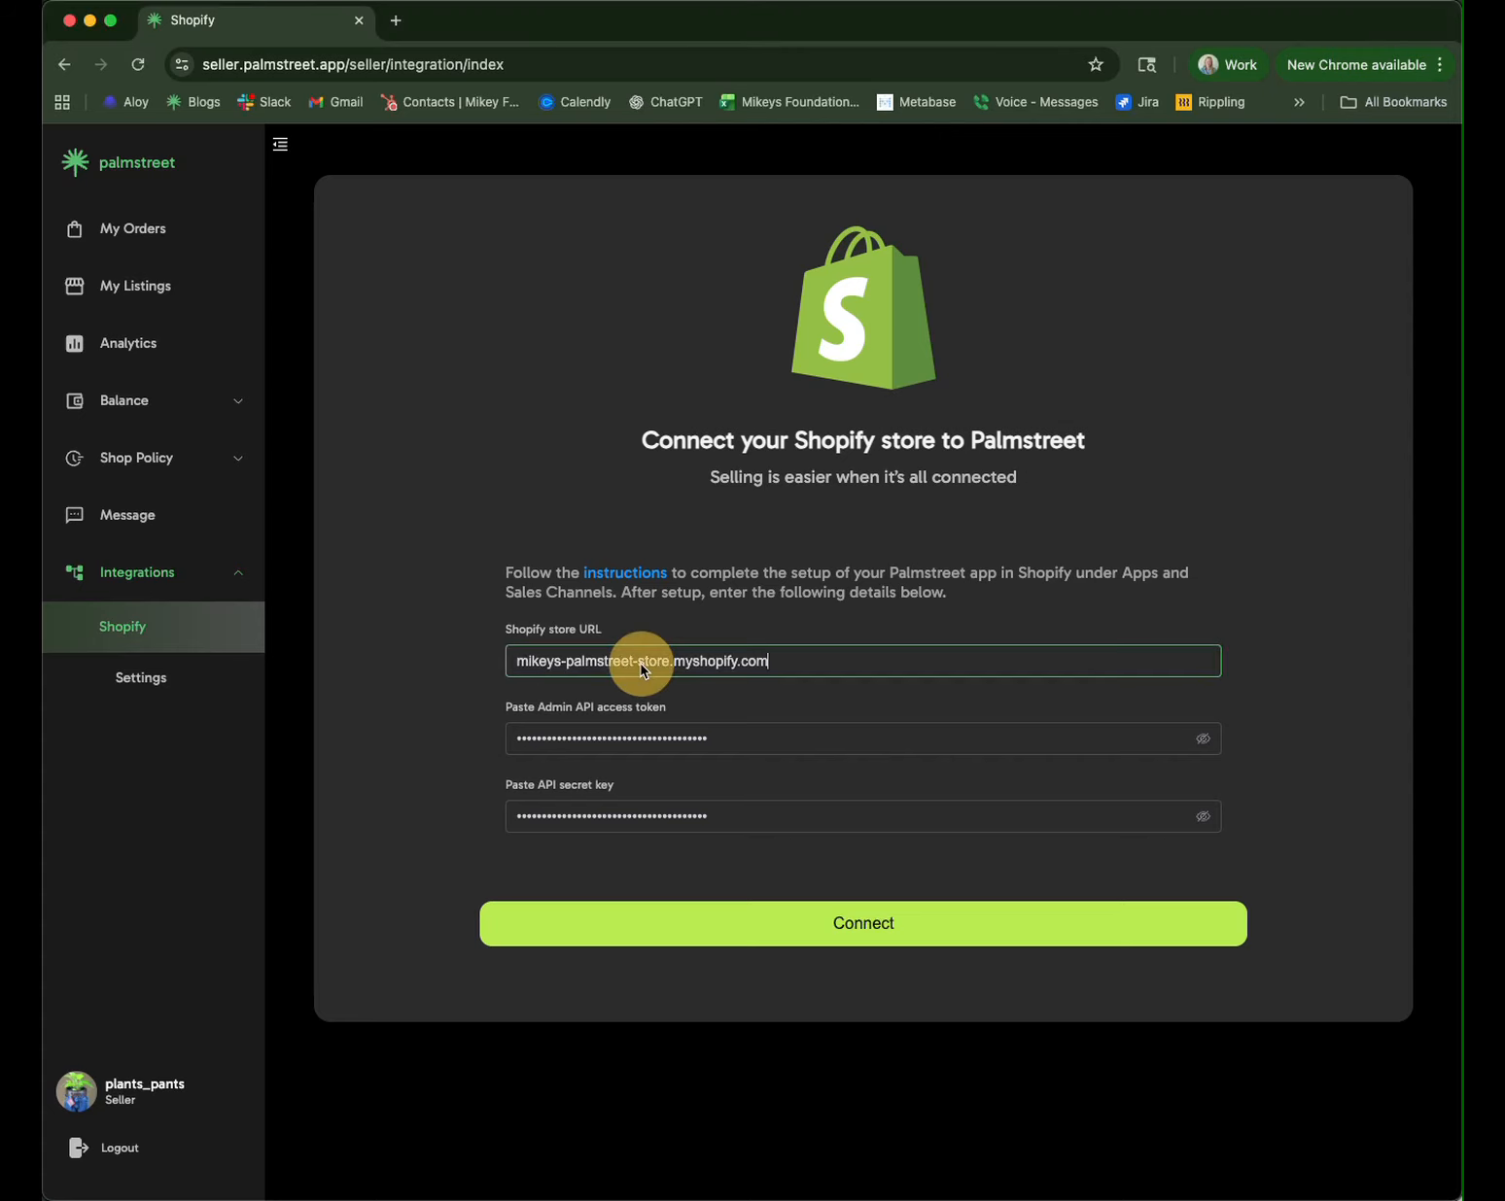
pyautogui.click(642, 664)
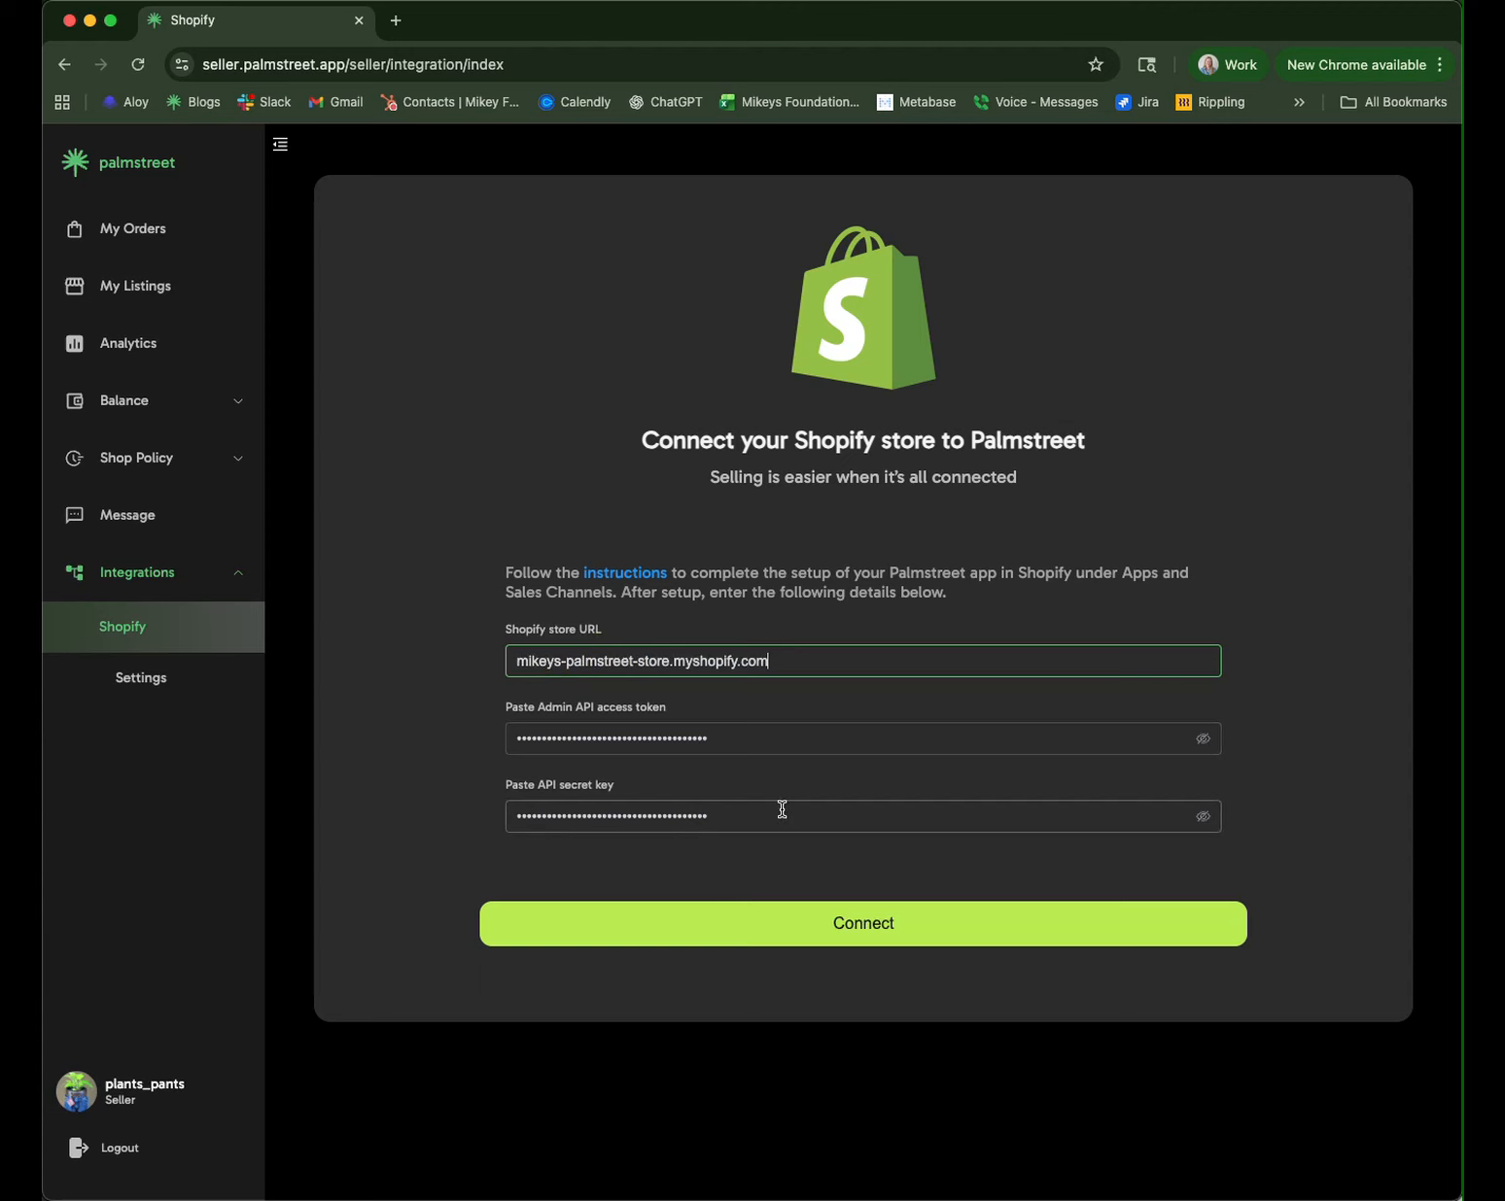
pyautogui.click(839, 942)
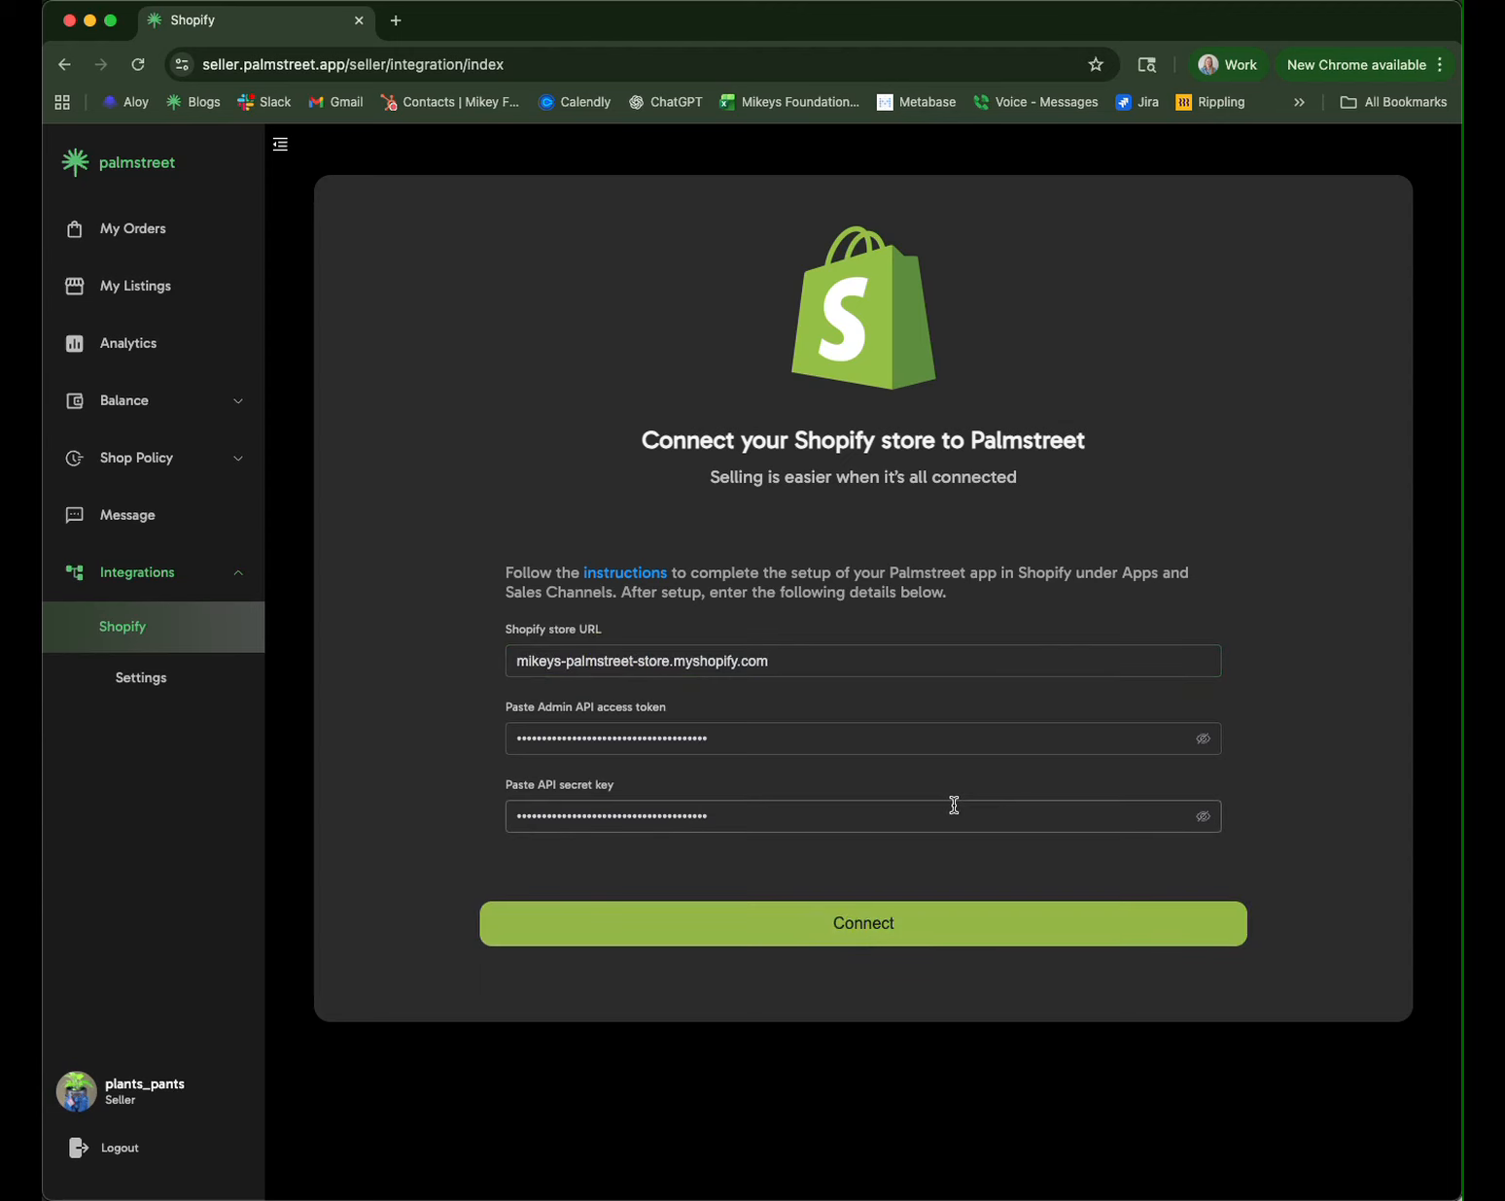
# Step: Sync the Palmstreet Store location's inventory to Palmstreet and check My Listings for both Shopify products
pyautogui.click(629, 714)
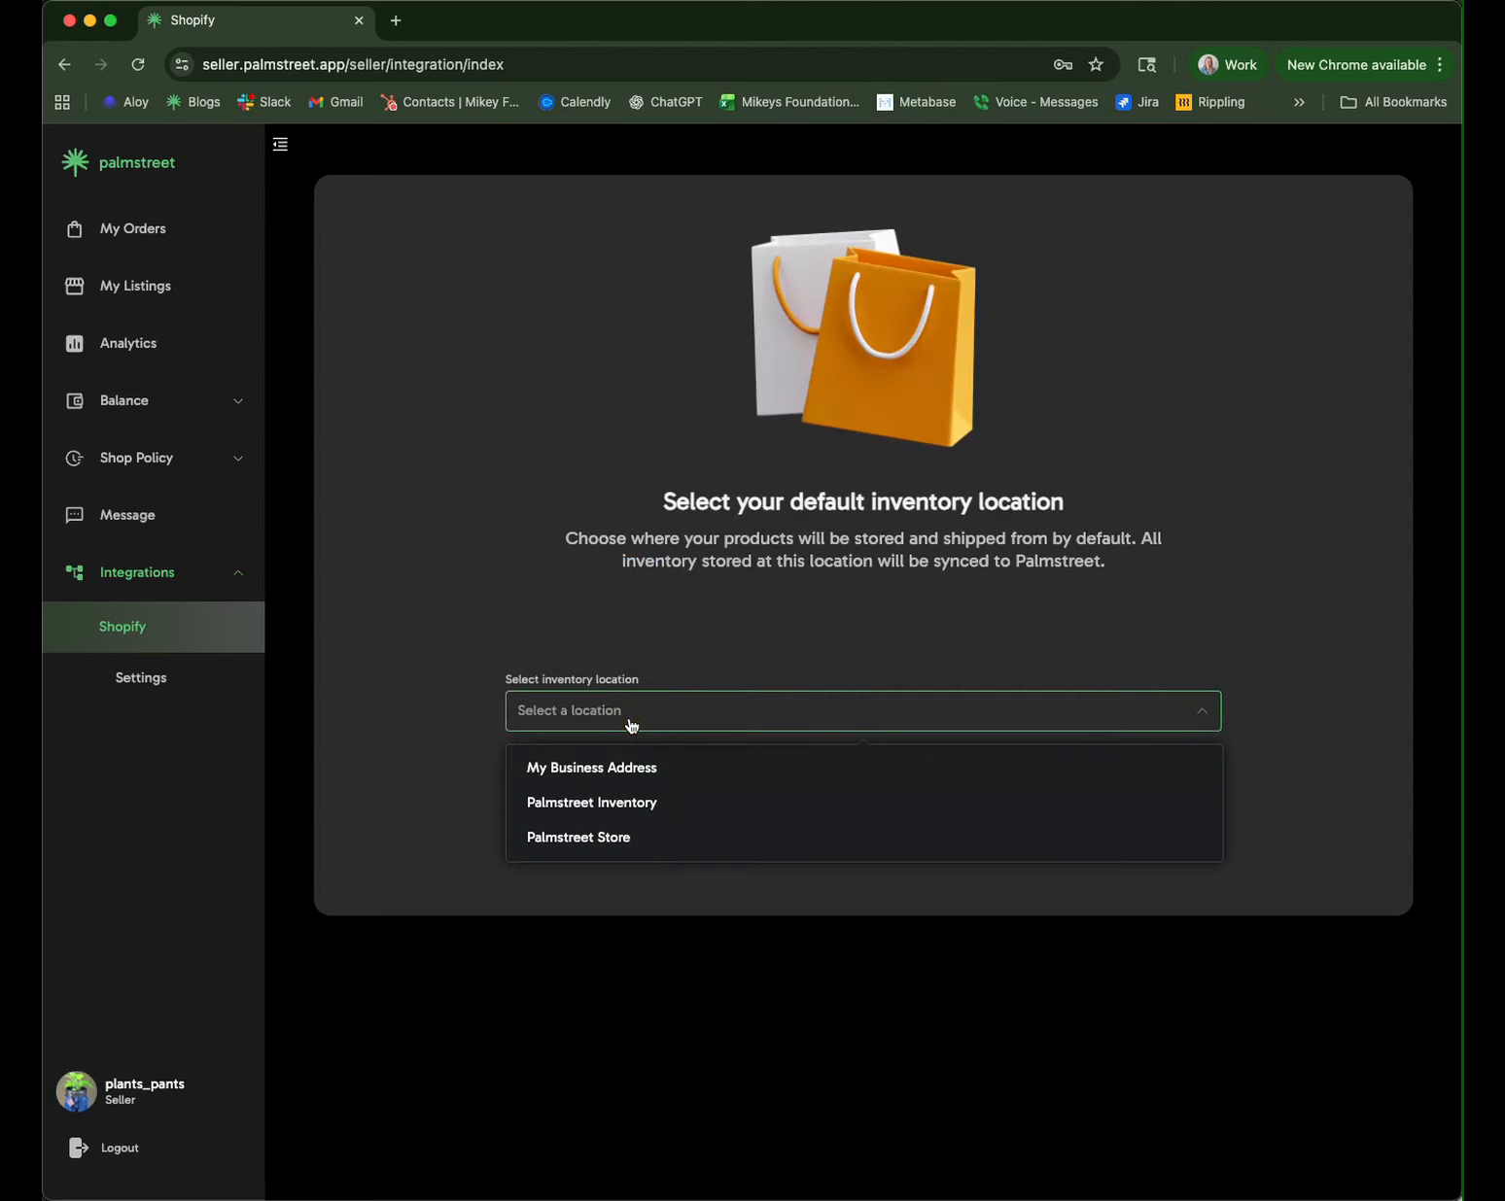
pyautogui.click(611, 838)
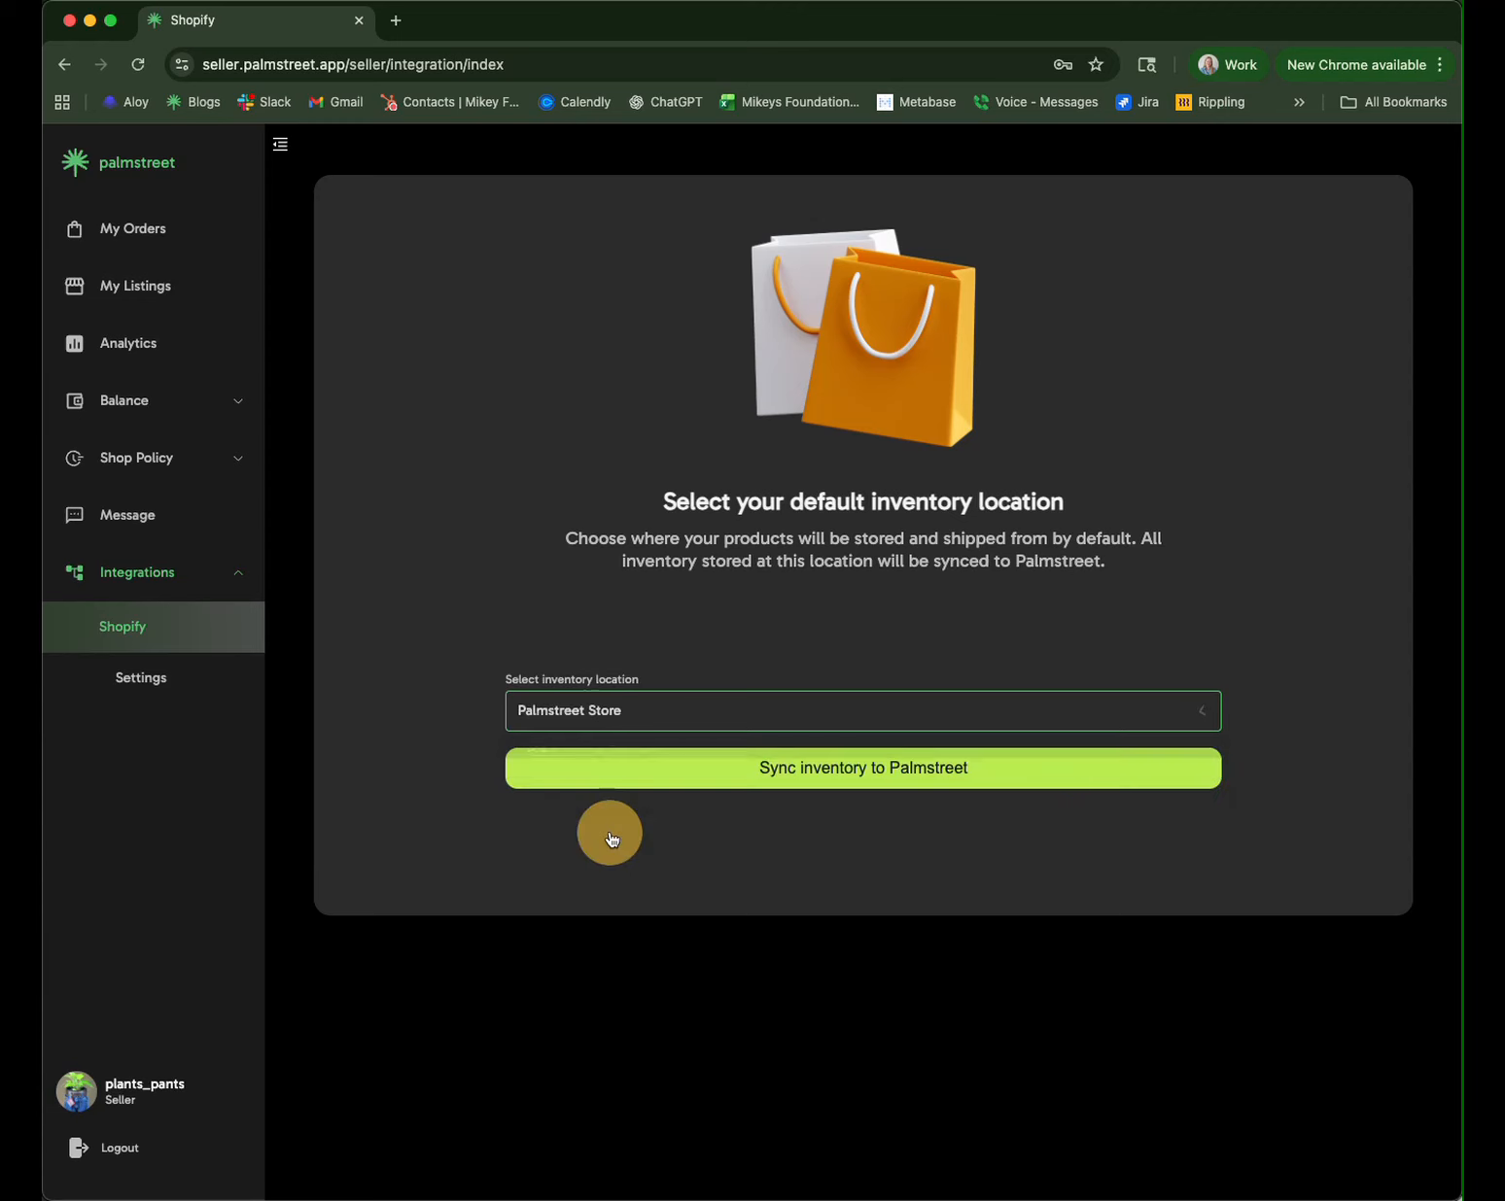
pyautogui.click(836, 783)
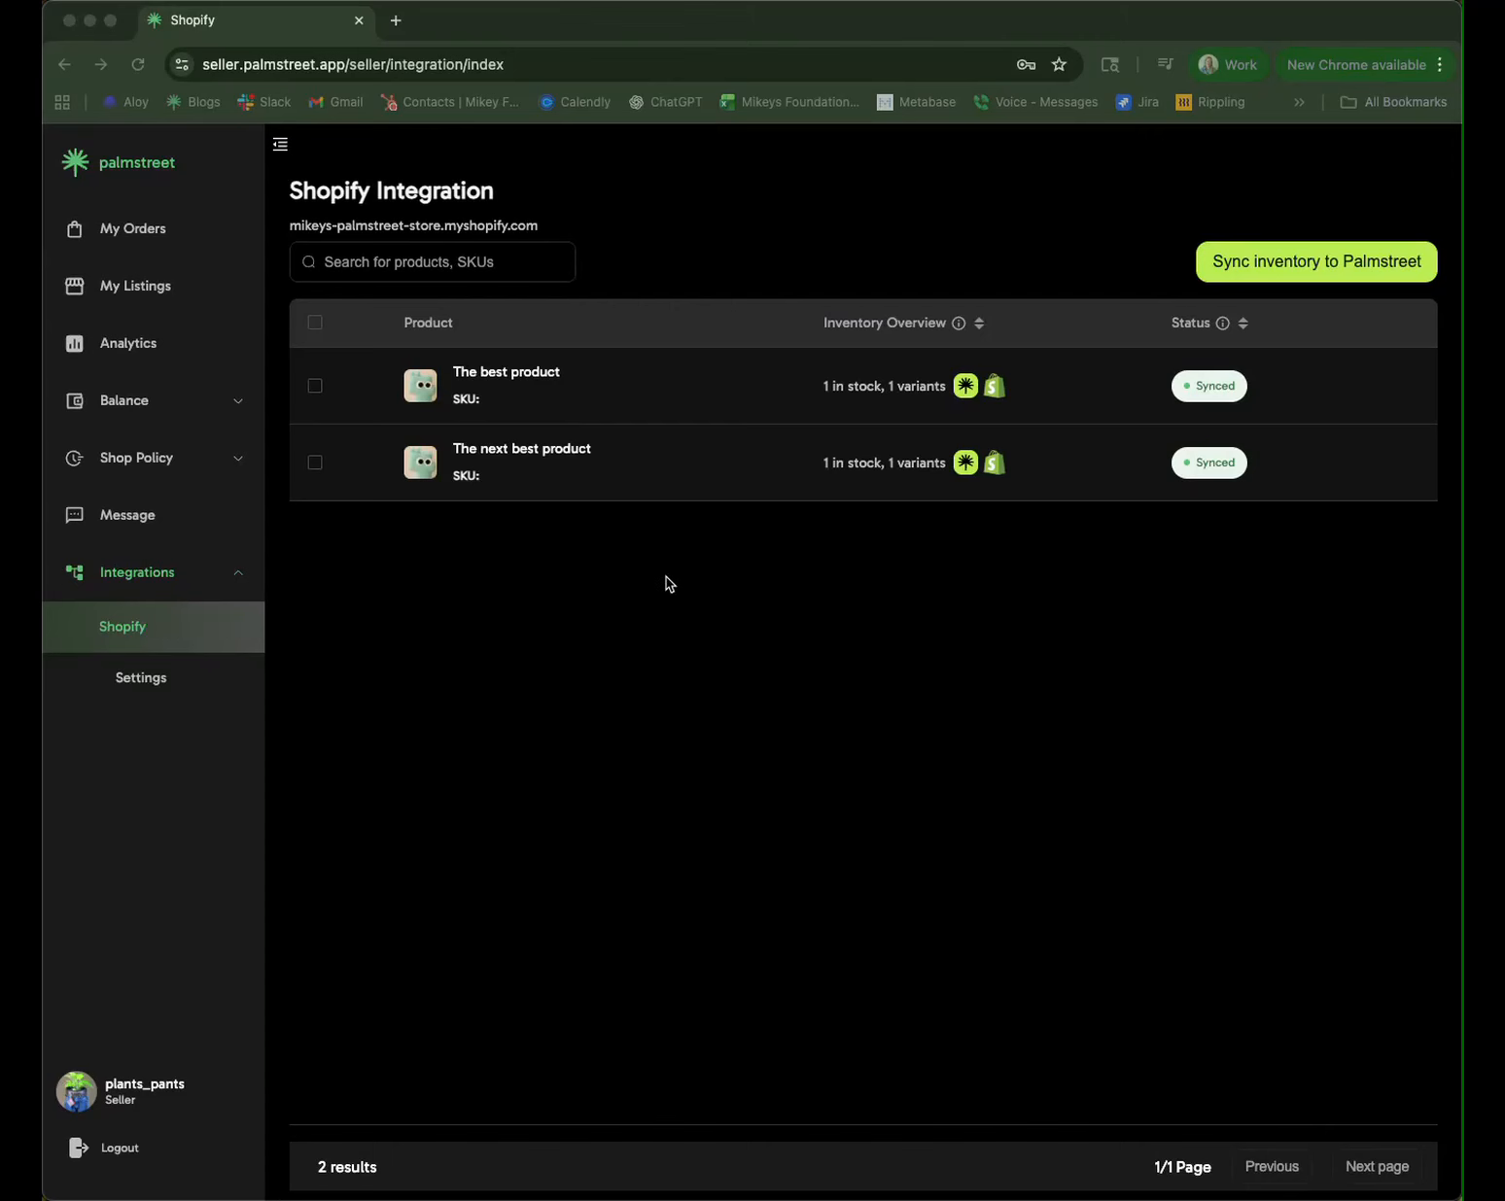
pyautogui.click(146, 290)
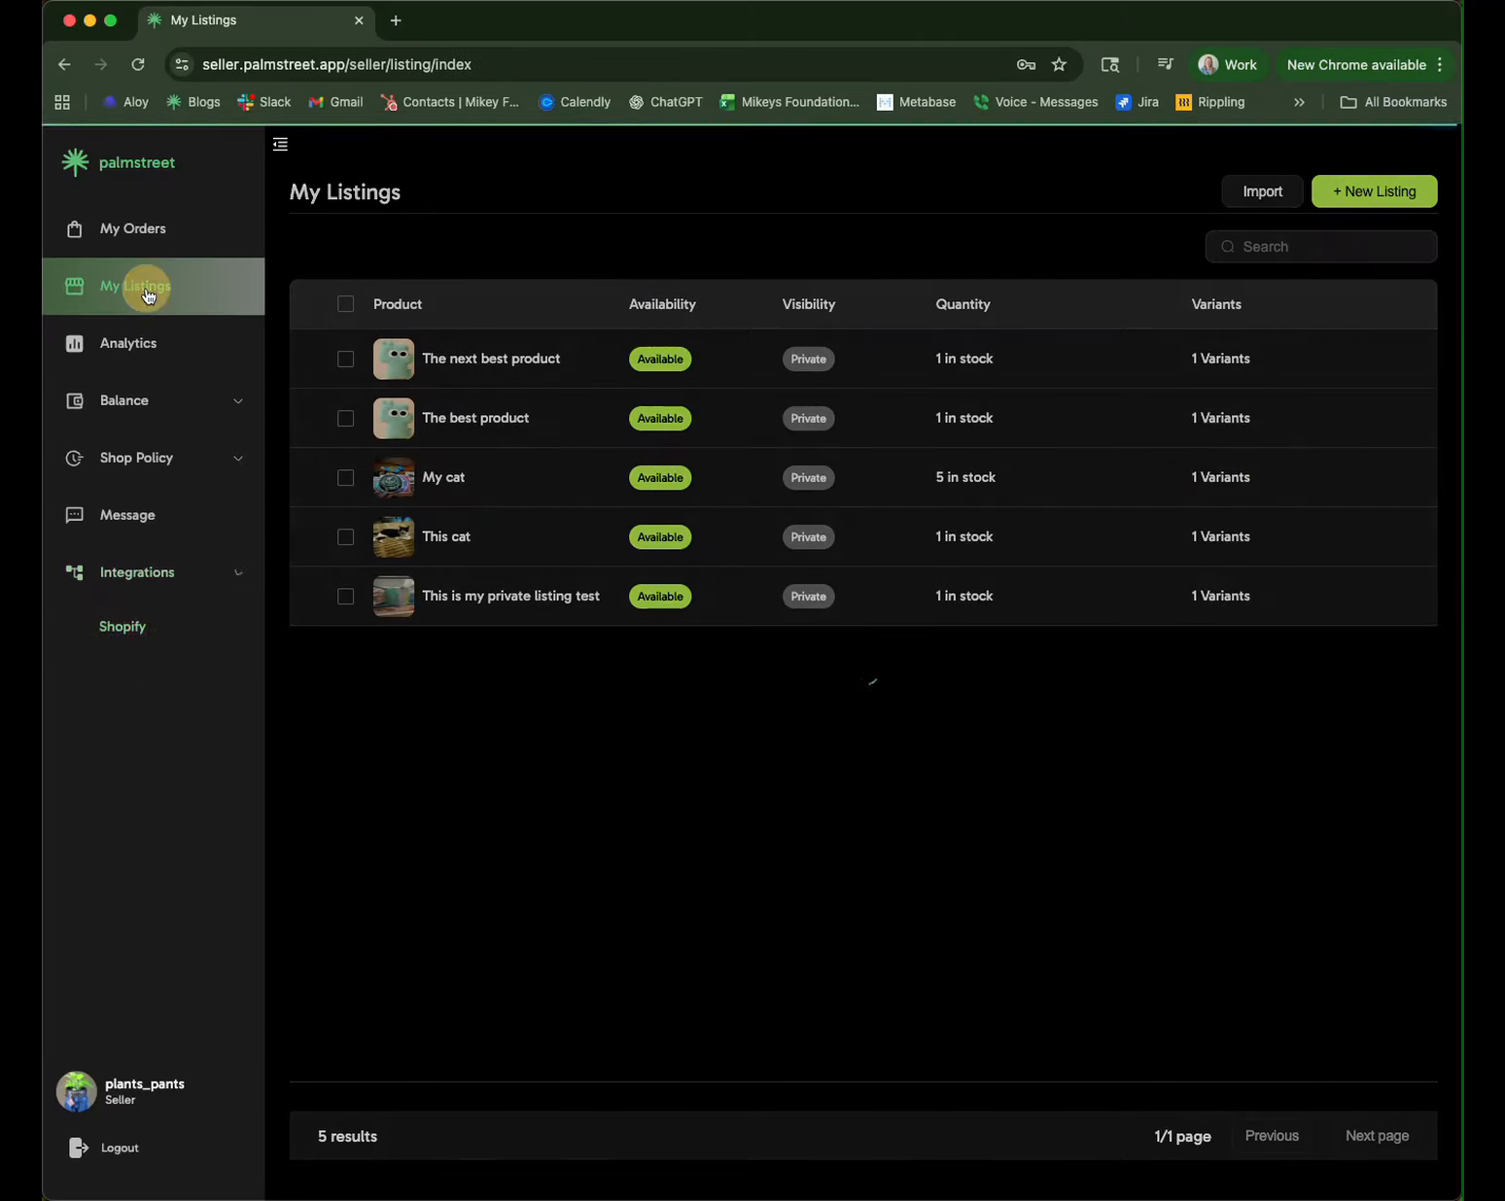